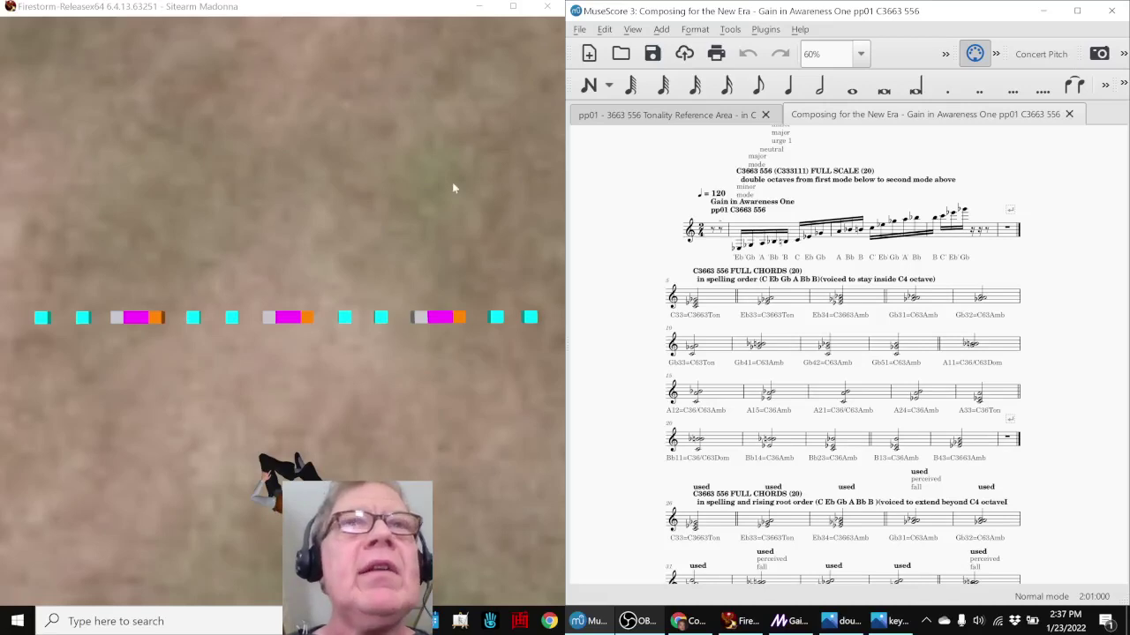
# - Step back four notes through the Gain in Awareness One opening scale, then bring OBS forward
pyautogui.click(530, 324)
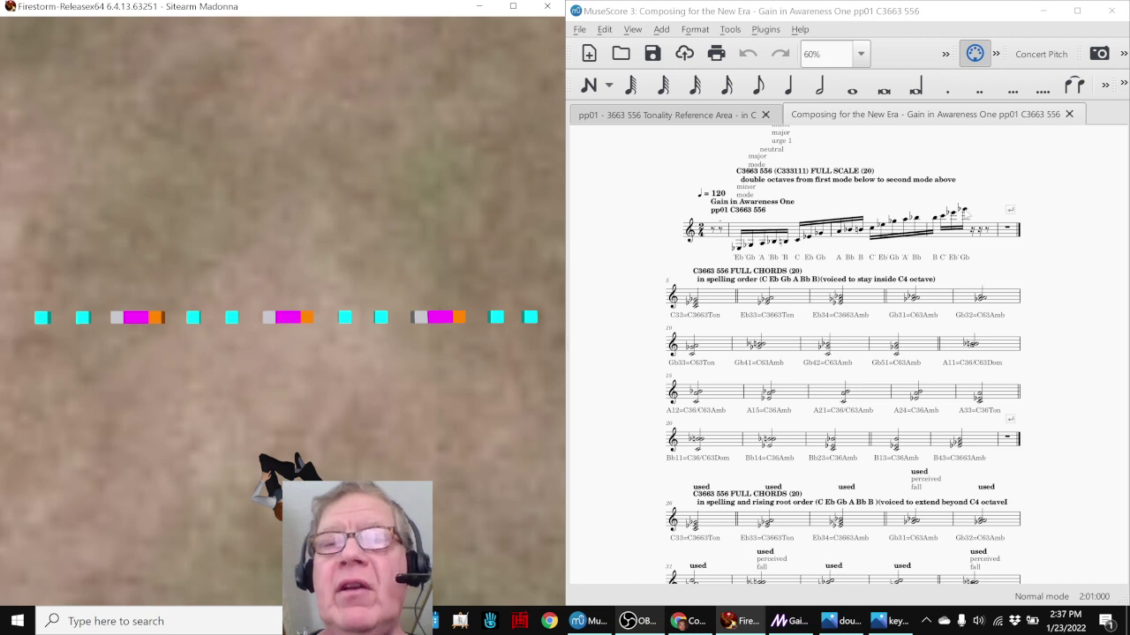
pyautogui.click(963, 212)
pyautogui.press('Left')
pyautogui.press('Left')
pyautogui.press('Left')
pyautogui.press('Left')
pyautogui.press('Left')
pyautogui.press('Left')
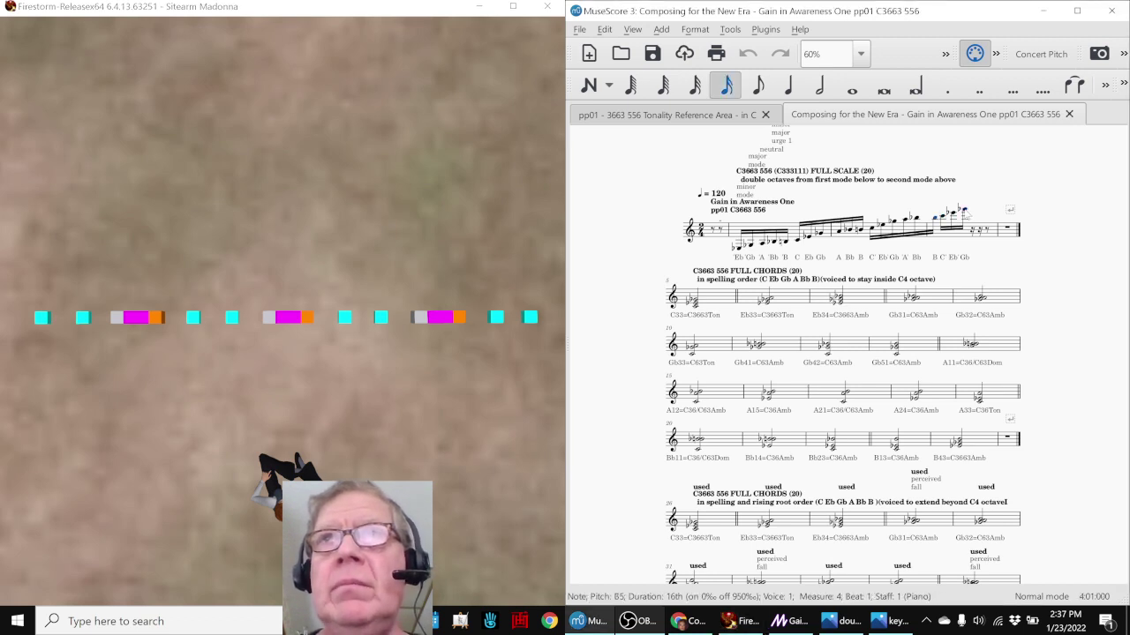
pyautogui.press('Left')
pyautogui.press('Left')
pyautogui.press('Left')
pyautogui.press('Left')
pyautogui.press('Left')
pyautogui.press('Left')
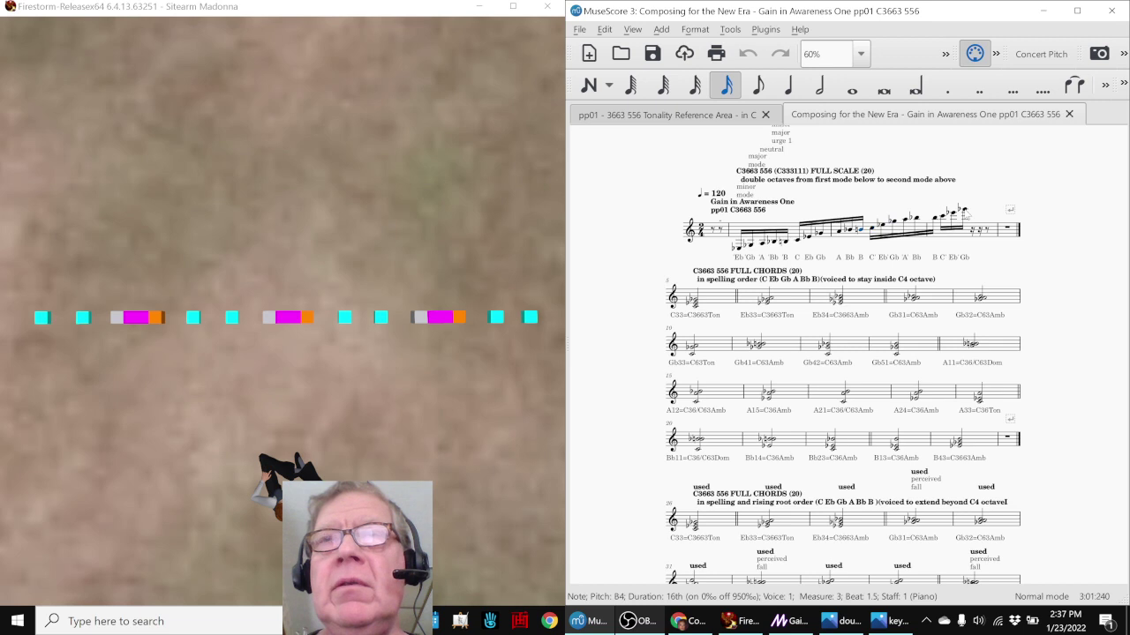
pyautogui.press('Left')
pyautogui.press('Left')
pyautogui.press('Left')
pyautogui.press('Left')
pyautogui.press('Left')
pyautogui.press('Left')
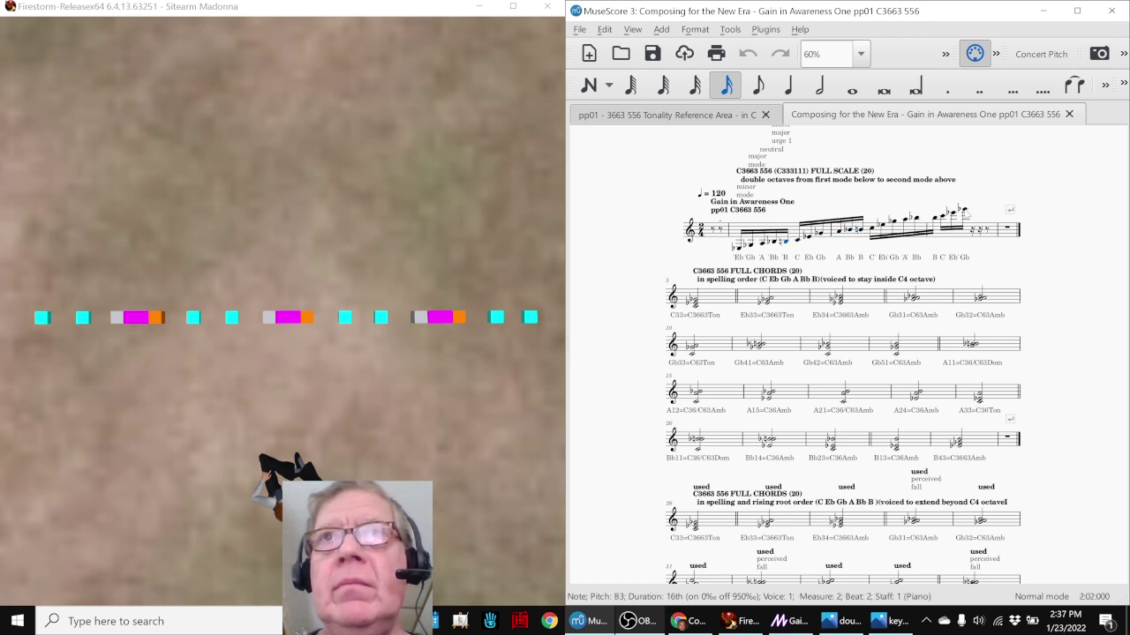
pyautogui.press('Left')
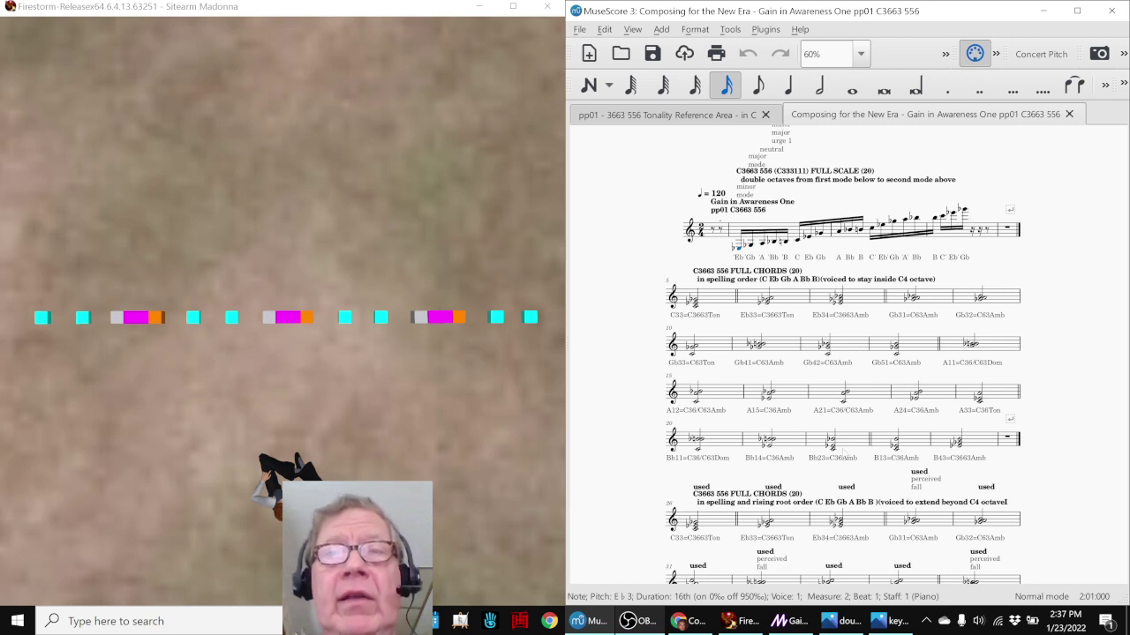
pyautogui.click(629, 622)
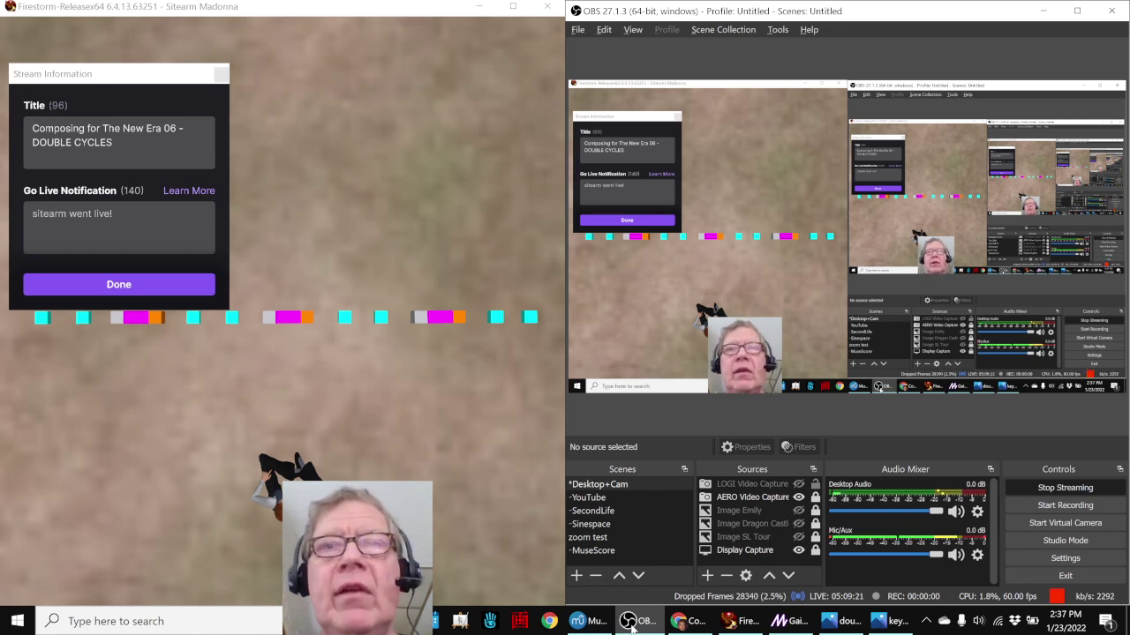
# - Hide OBS, review the Napkin Diagram reflection notes in H19 and H20, and view the keystep photo
pyautogui.click(629, 621)
pyautogui.click(690, 621)
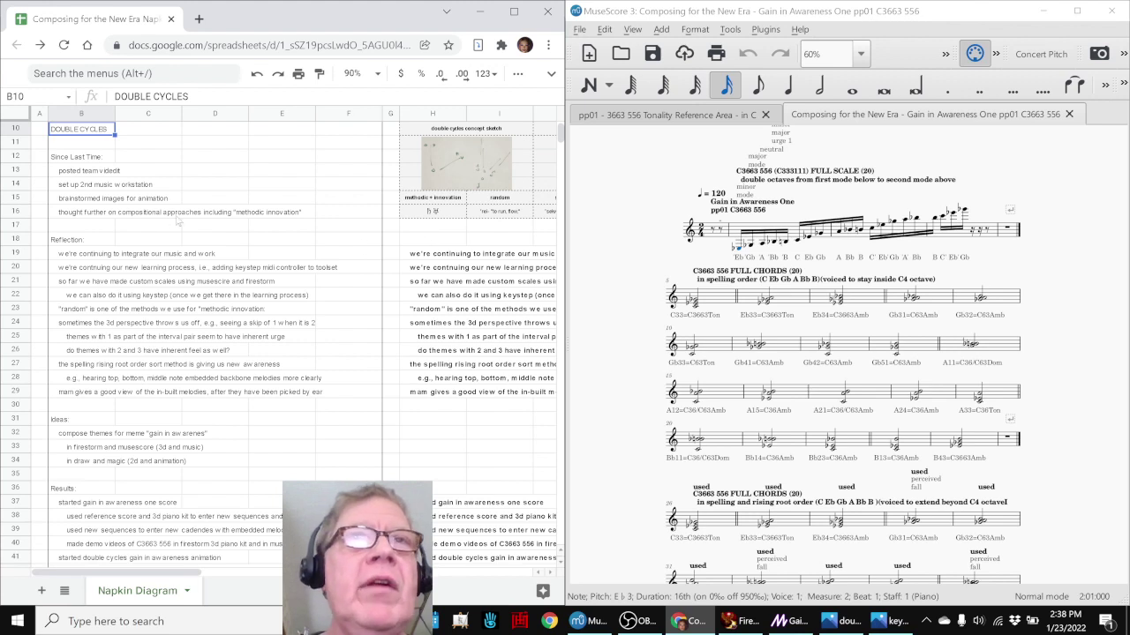
pyautogui.click(412, 256)
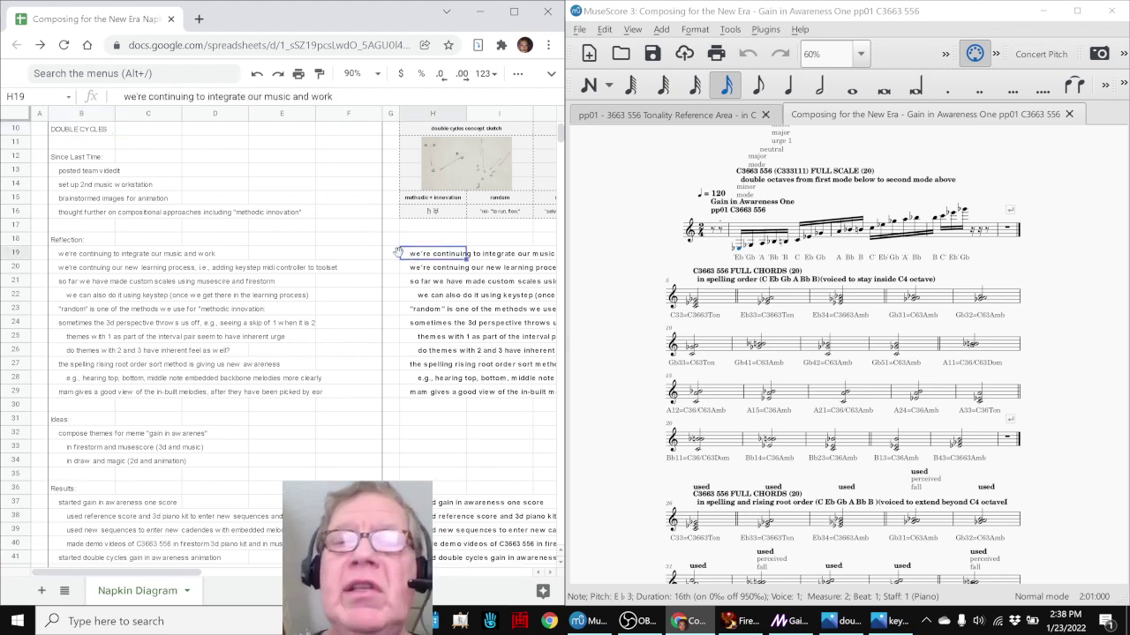
pyautogui.press('Right')
pyautogui.press('Right')
pyautogui.press('Right')
pyautogui.press('Right')
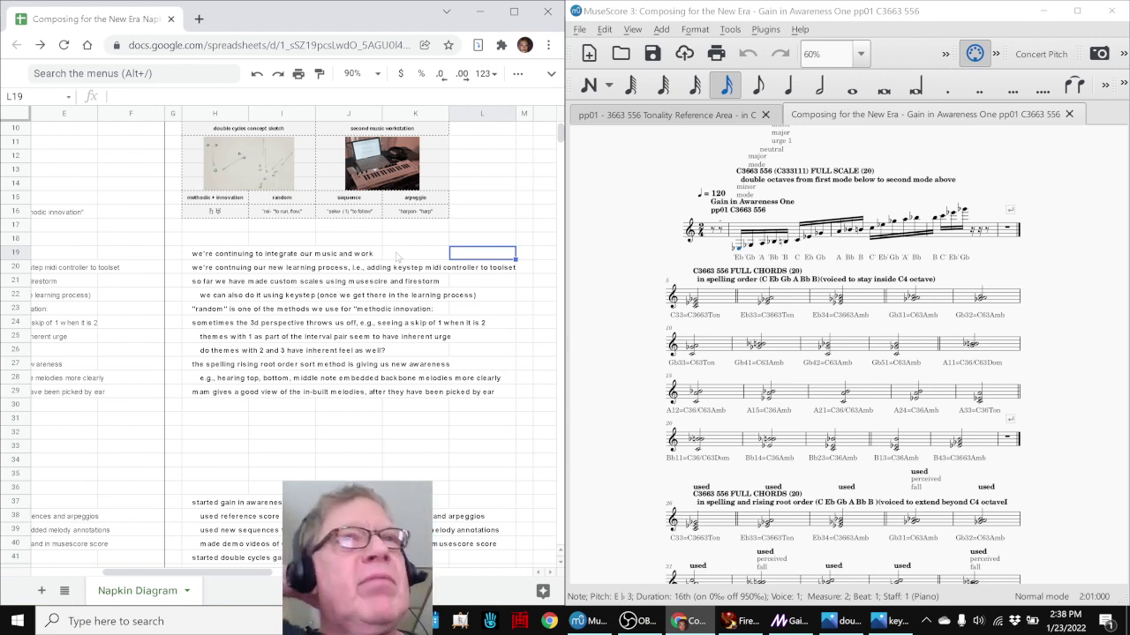
pyautogui.click(213, 270)
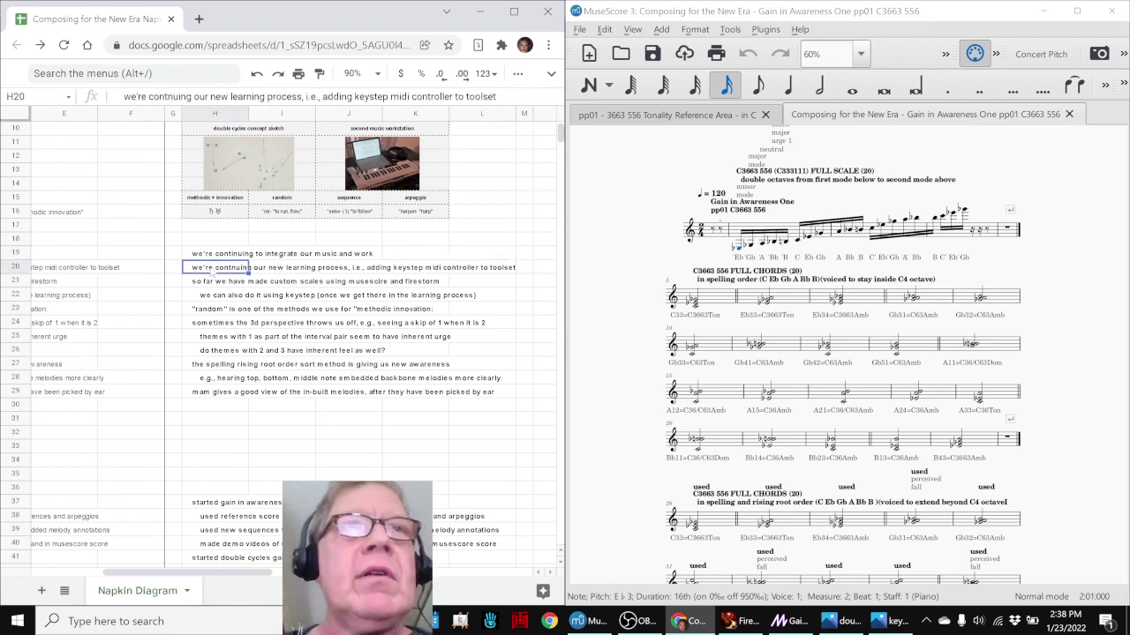
pyautogui.click(891, 622)
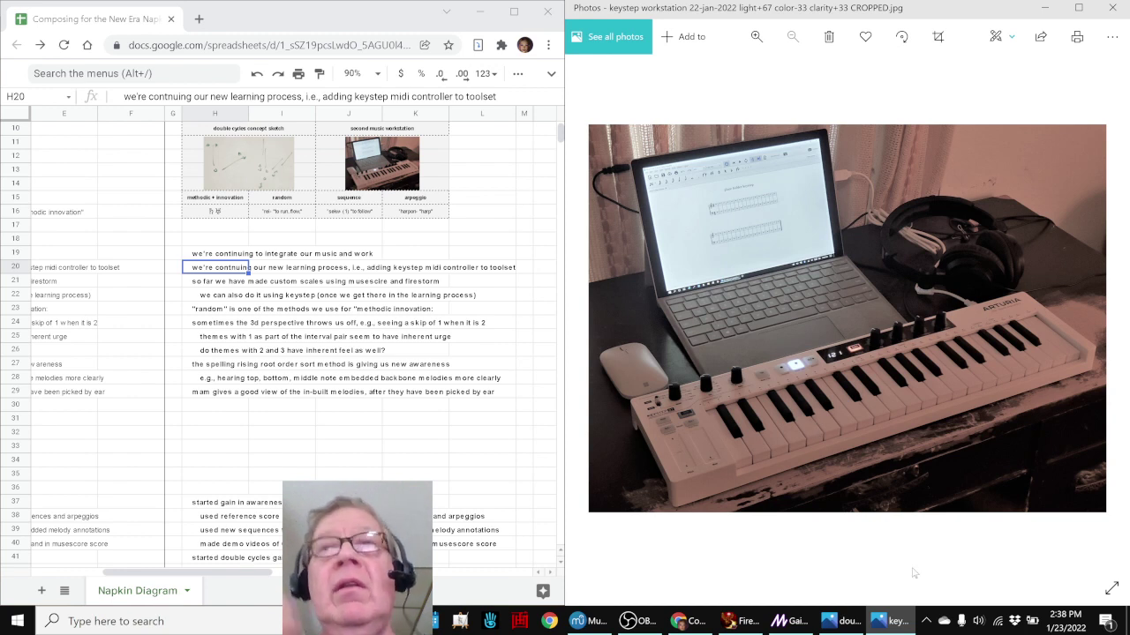
pyautogui.click(893, 623)
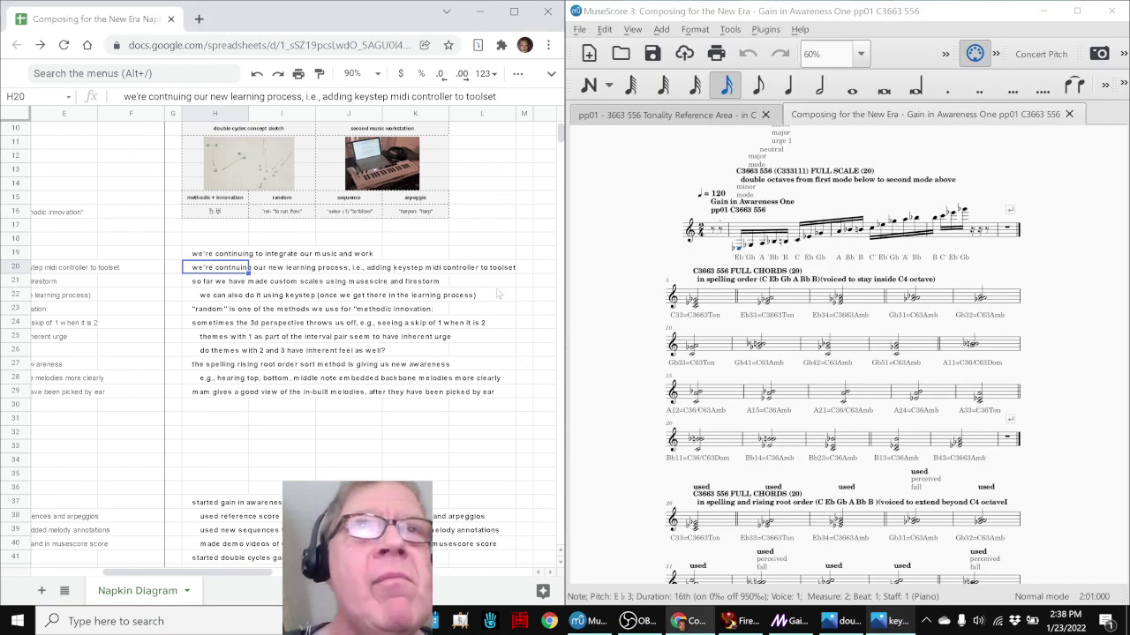
pyautogui.click(232, 284)
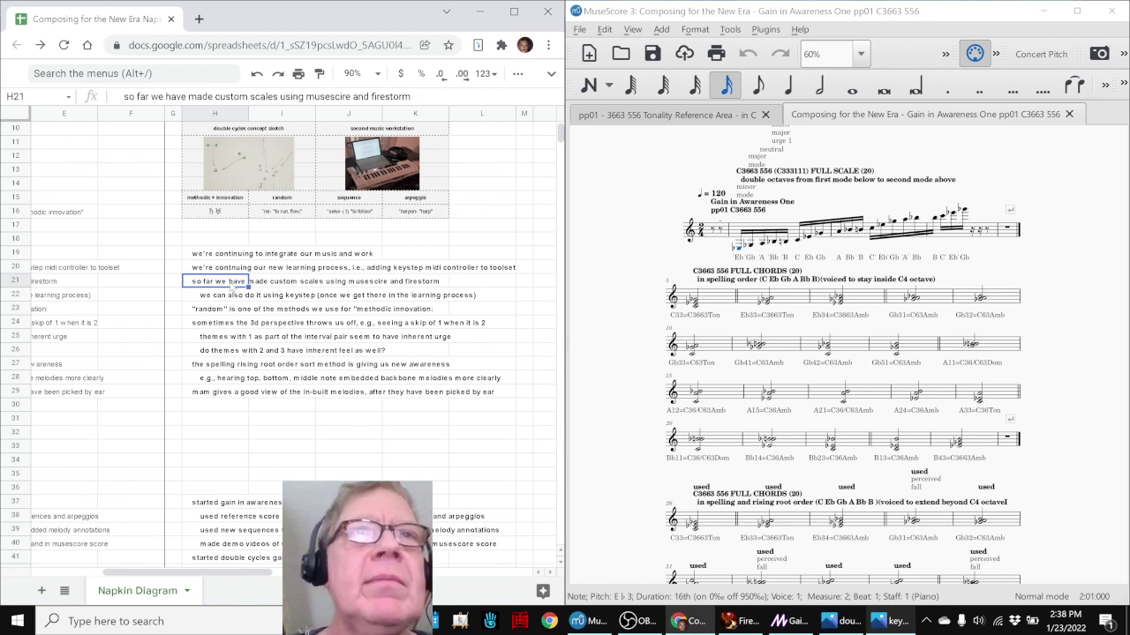
pyautogui.doubleClick(232, 283)
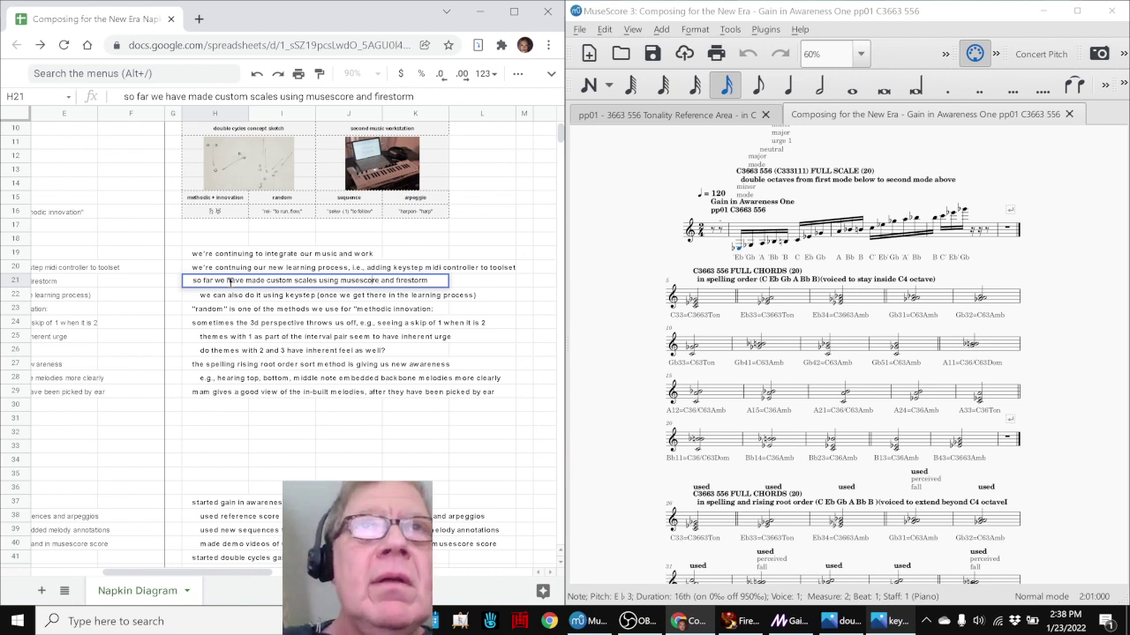
pyautogui.press('Return')
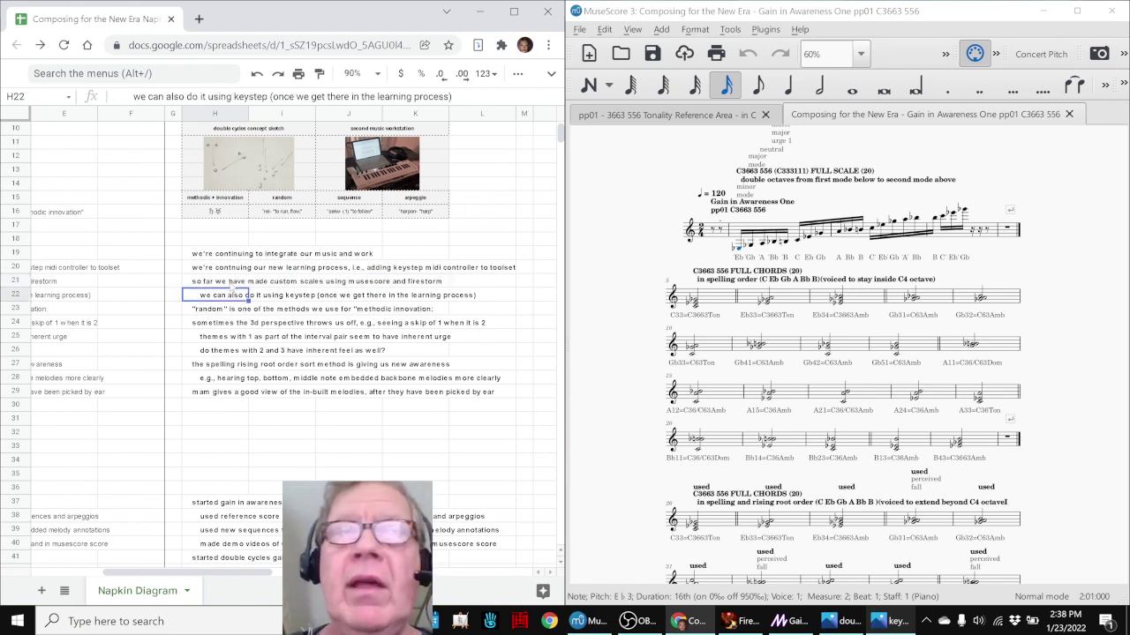
pyautogui.click(887, 623)
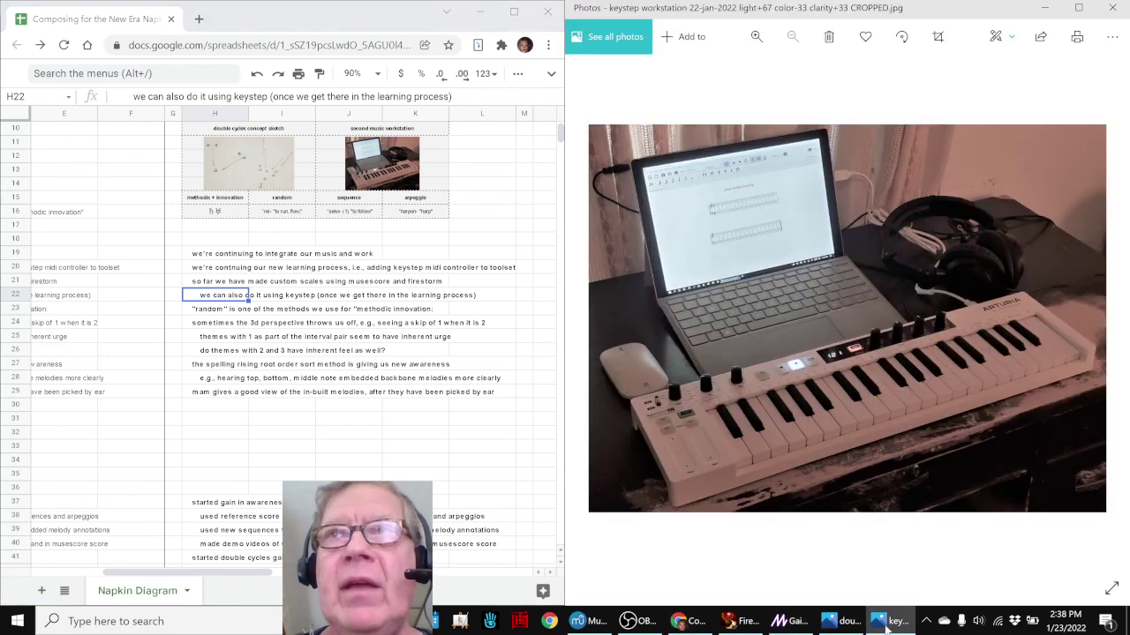
pyautogui.click(890, 622)
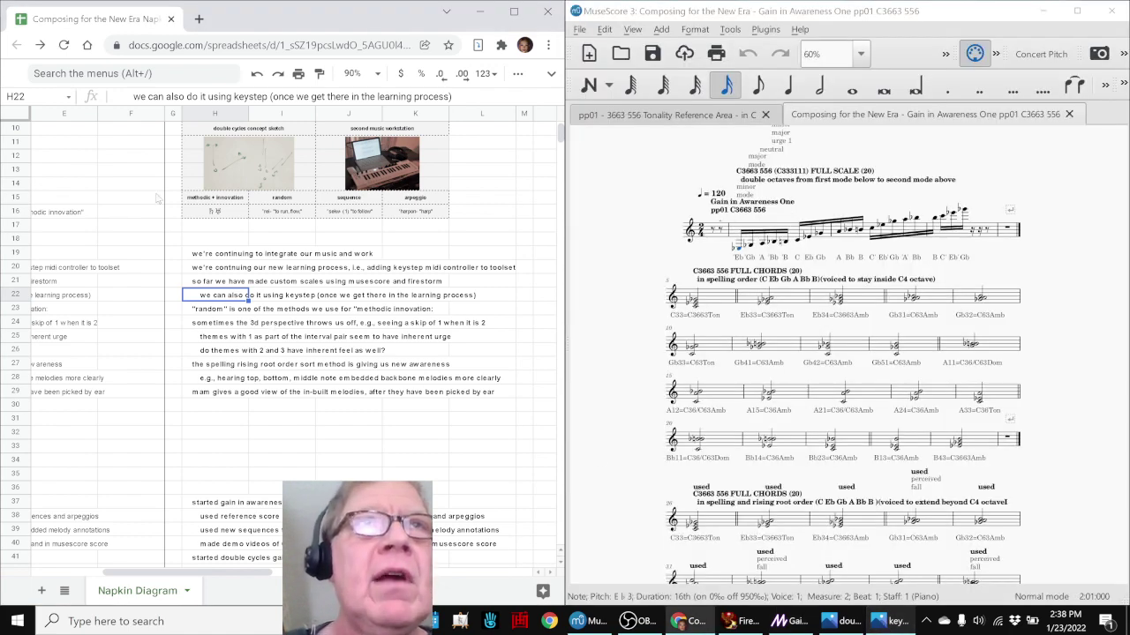
pyautogui.click(209, 202)
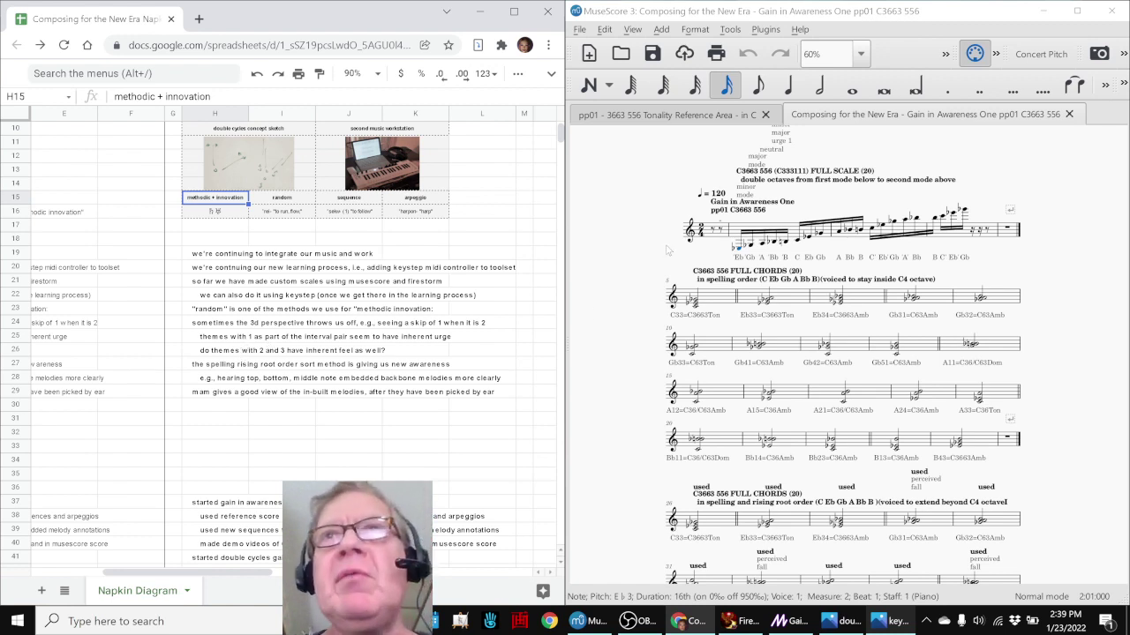
# - Show the pp01 Tonality Reference Area score and select the first C36 chord in measure 8
pyautogui.click(653, 116)
pyautogui.scroll(-5, 618, 413)
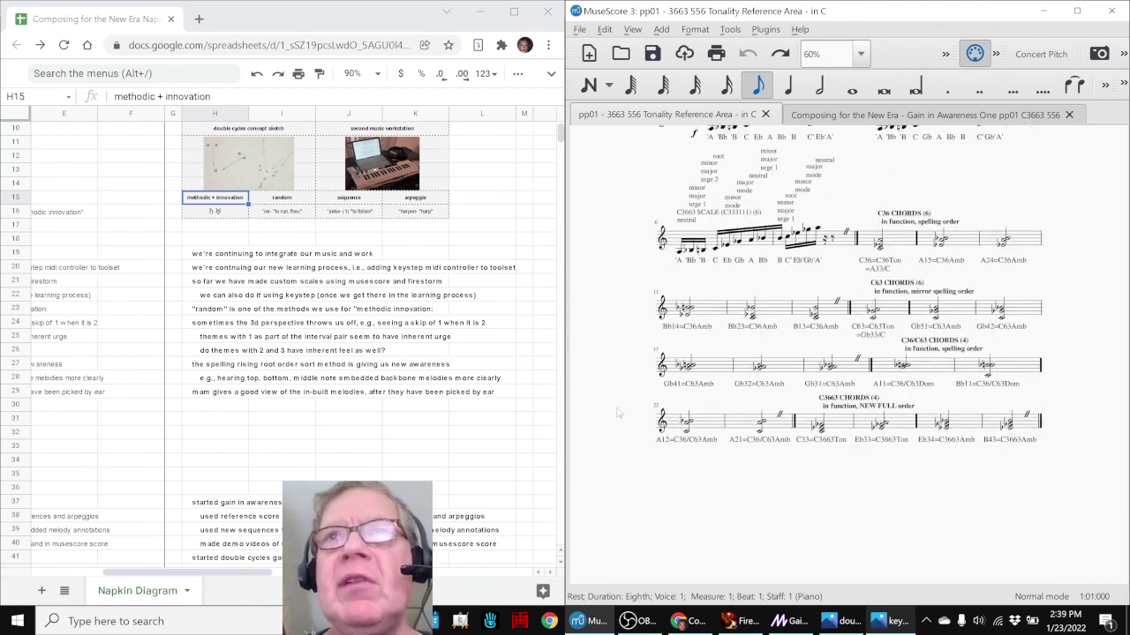
pyautogui.scroll(2, 618, 413)
pyautogui.scroll(1, 618, 413)
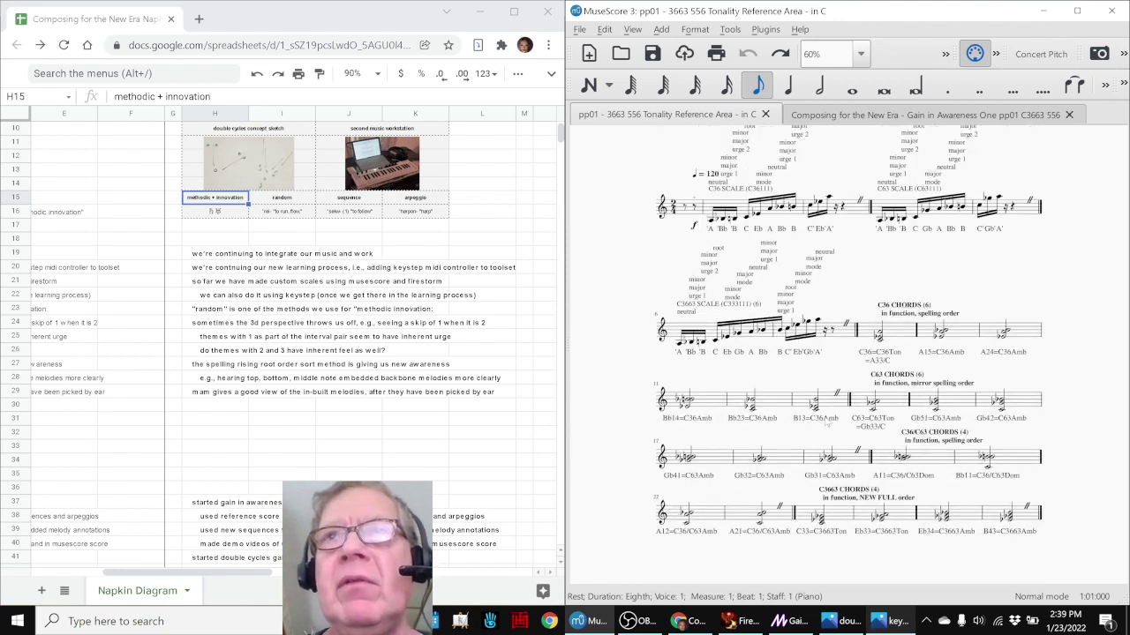
pyautogui.click(902, 337)
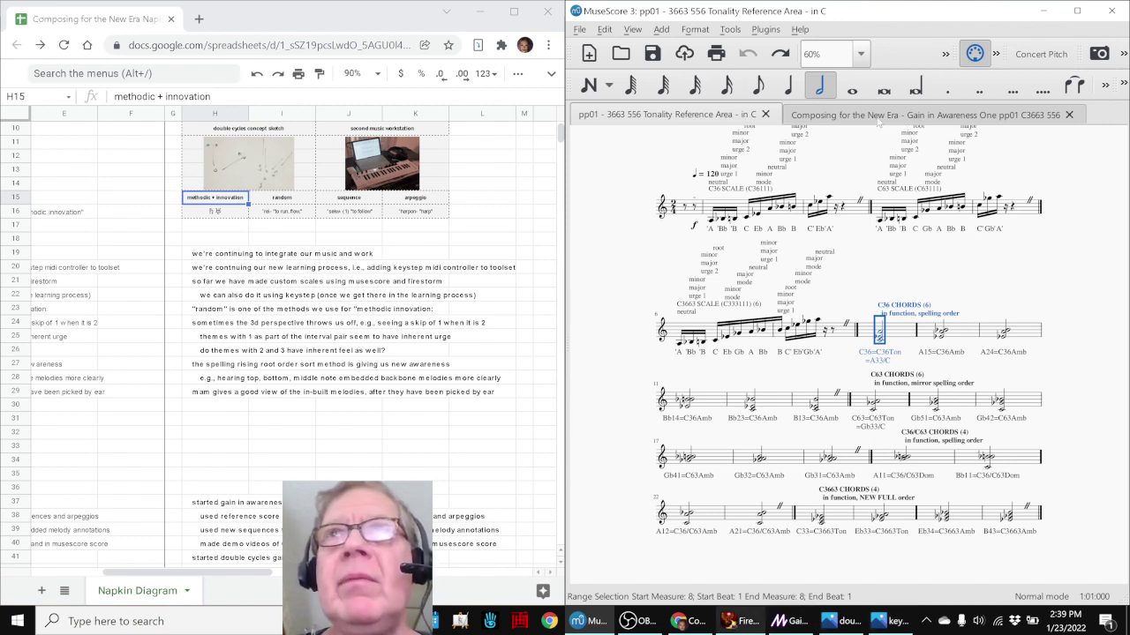
# - Check the A15 chord in measure 9, then bring Firestorm back beside the score
pyautogui.click(879, 121)
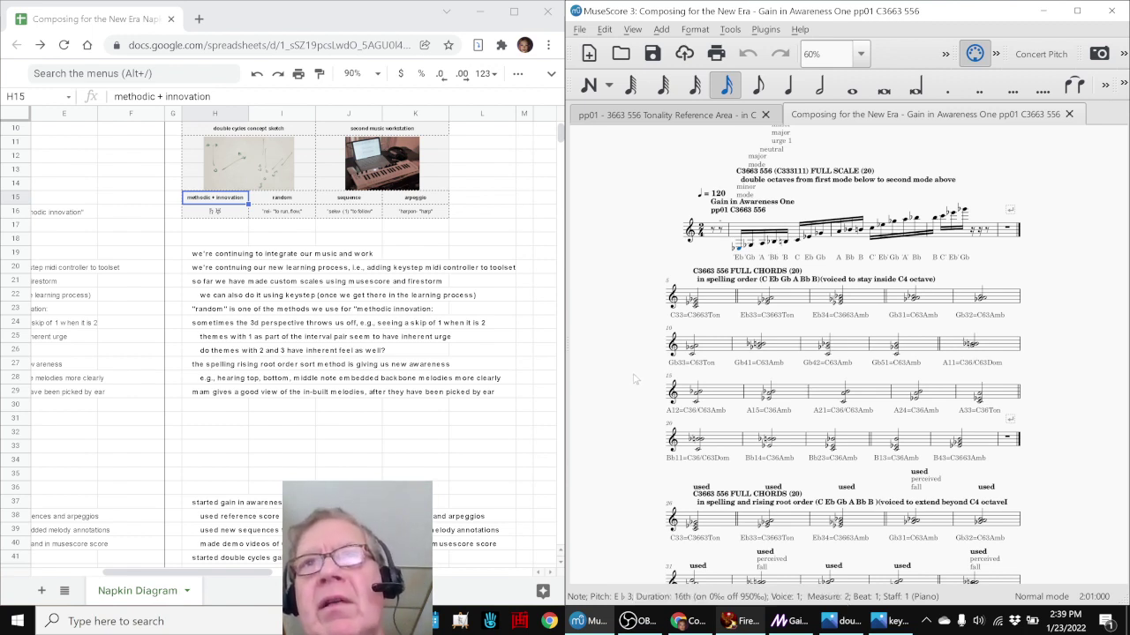
pyautogui.click(621, 124)
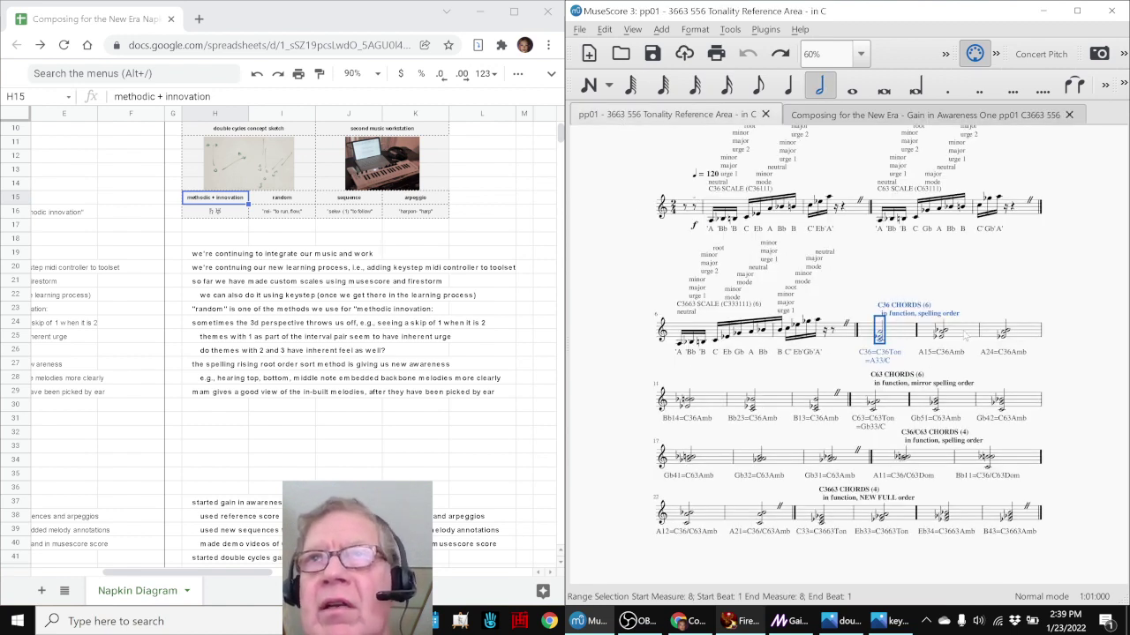
pyautogui.click(966, 335)
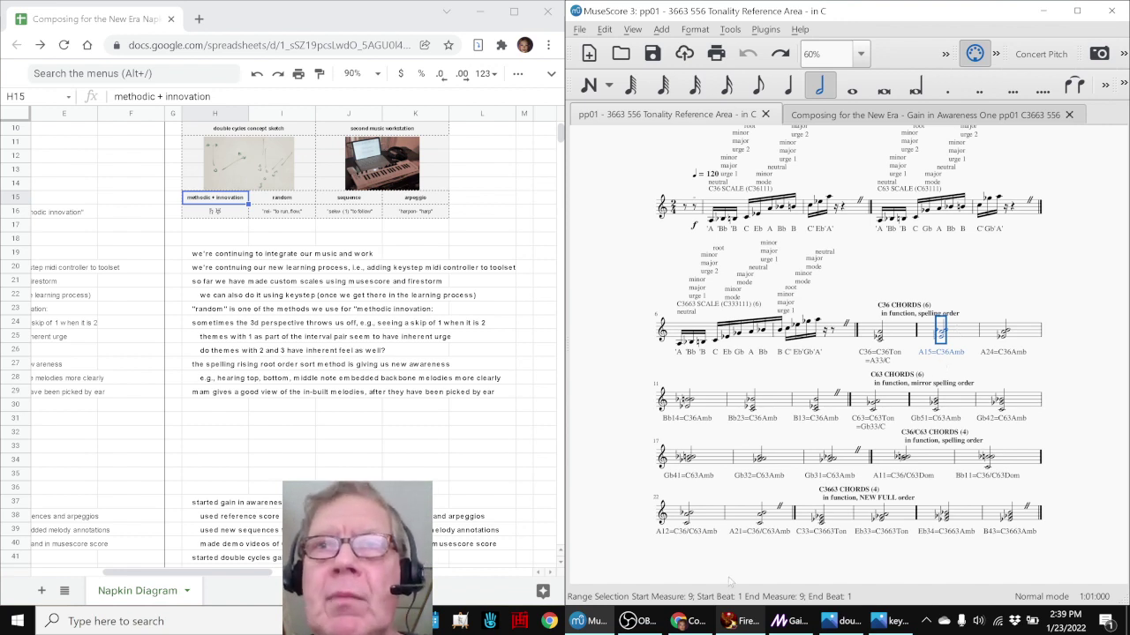
pyautogui.click(725, 621)
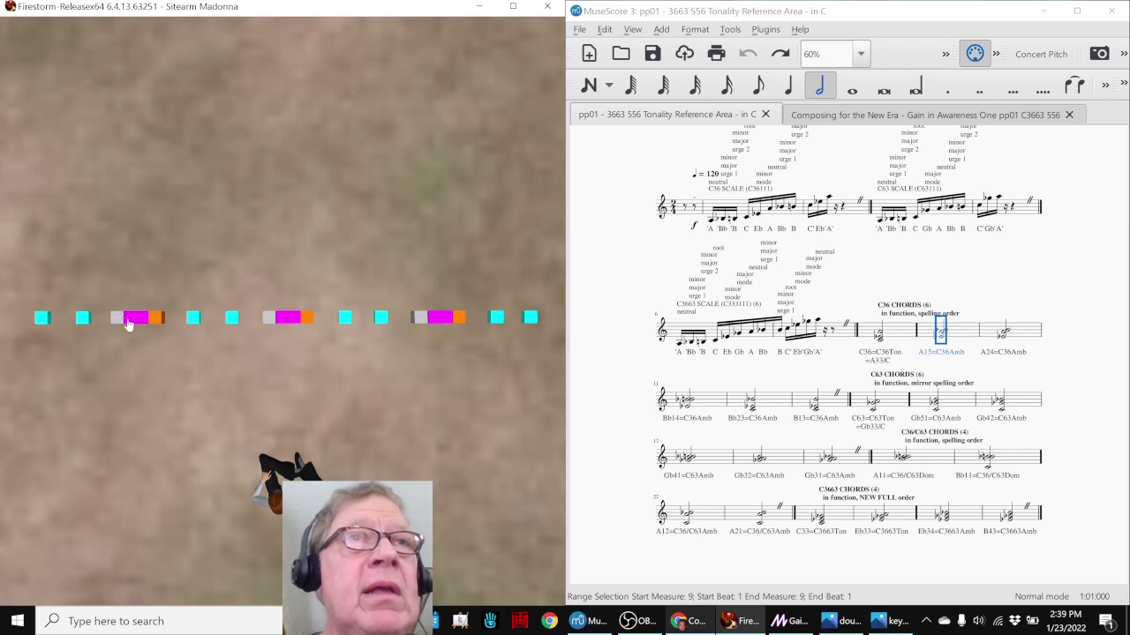
pyautogui.click(629, 374)
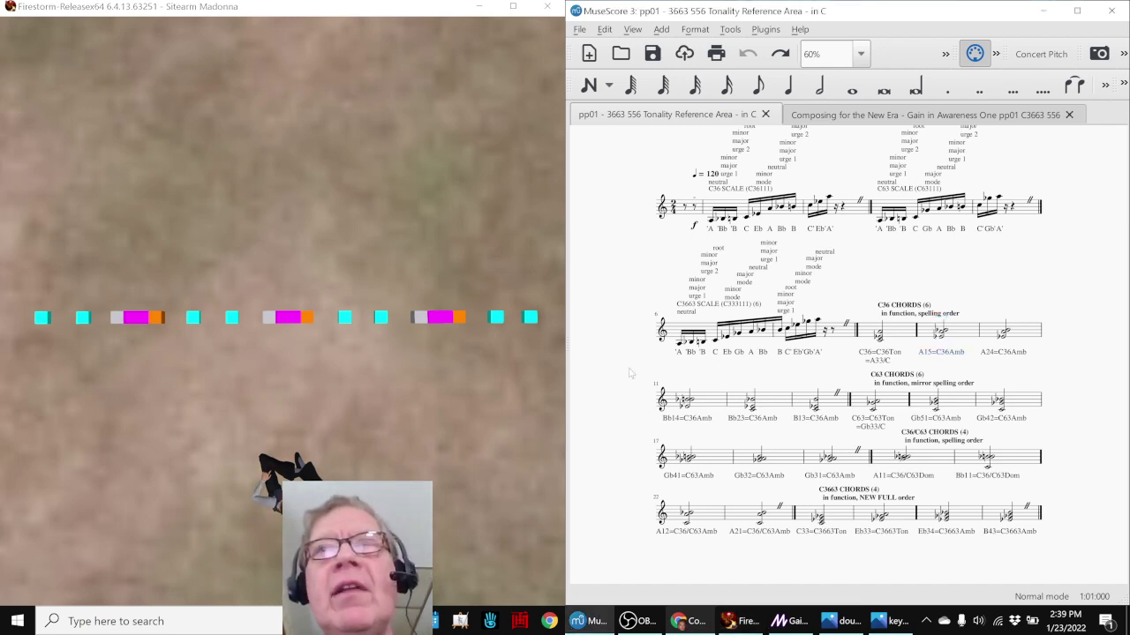
pyautogui.scroll(3, 827, 377)
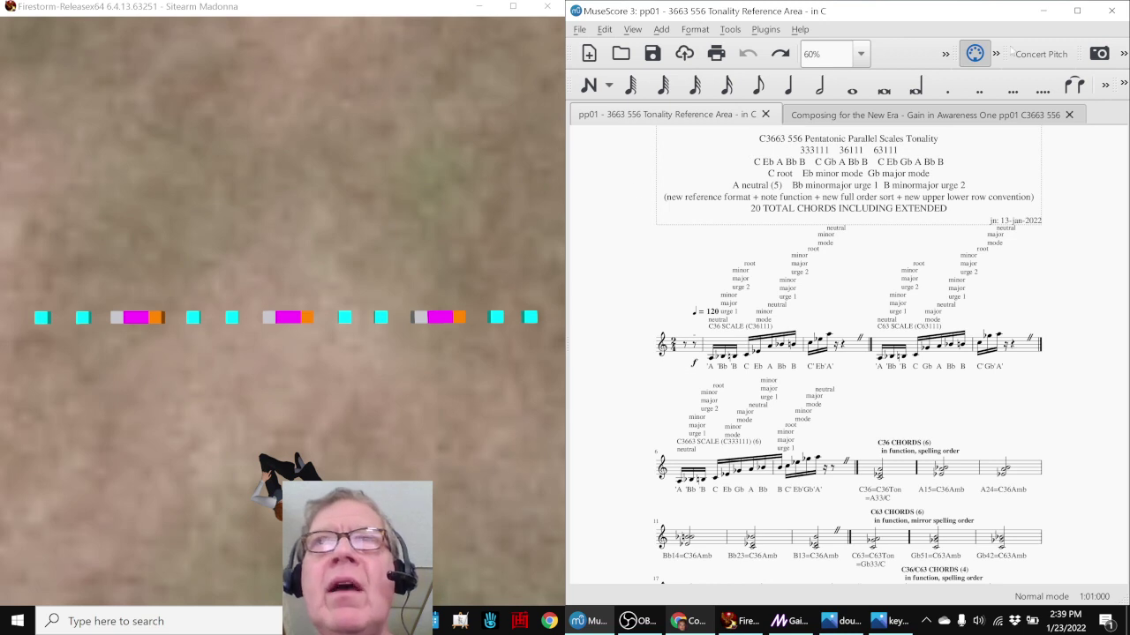
# - Maximize MuseScore and split it into side-by-side Tonality Reference Area and Gain in Awareness One views
pyautogui.click(1077, 11)
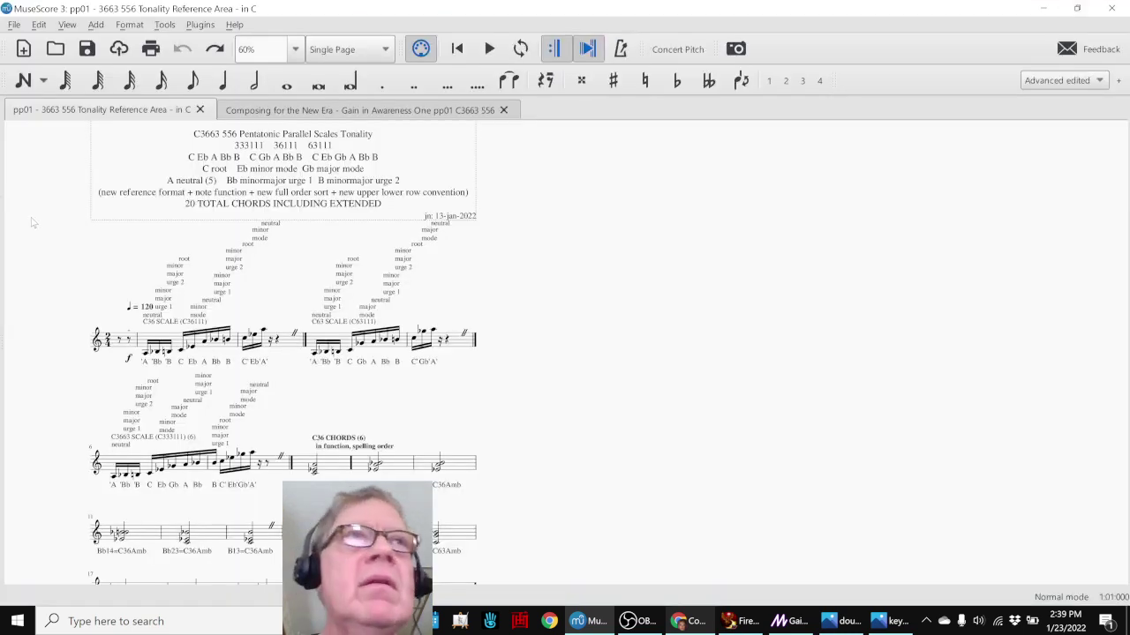
pyautogui.moveTo(4, 227); pyautogui.dragTo(540, 248)
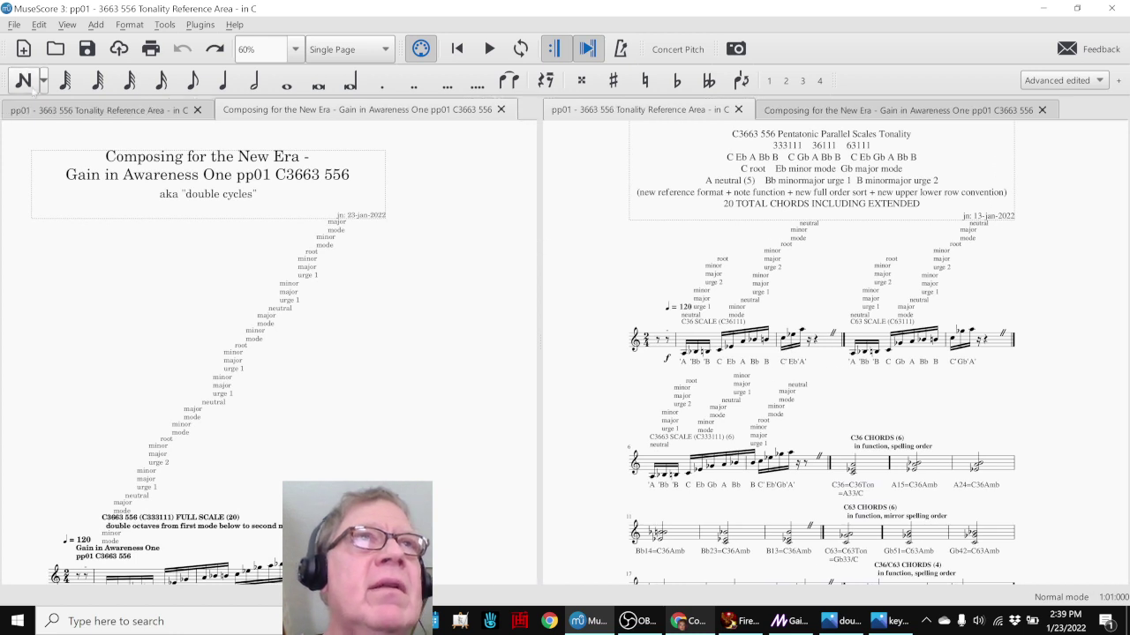
pyautogui.click(58, 111)
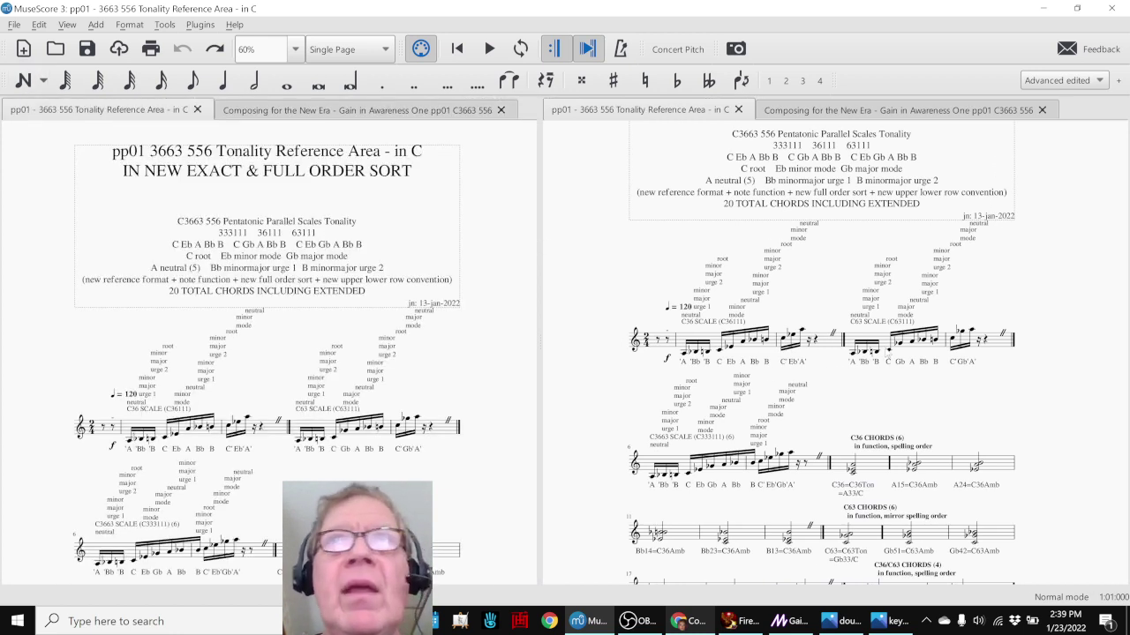
pyautogui.click(831, 115)
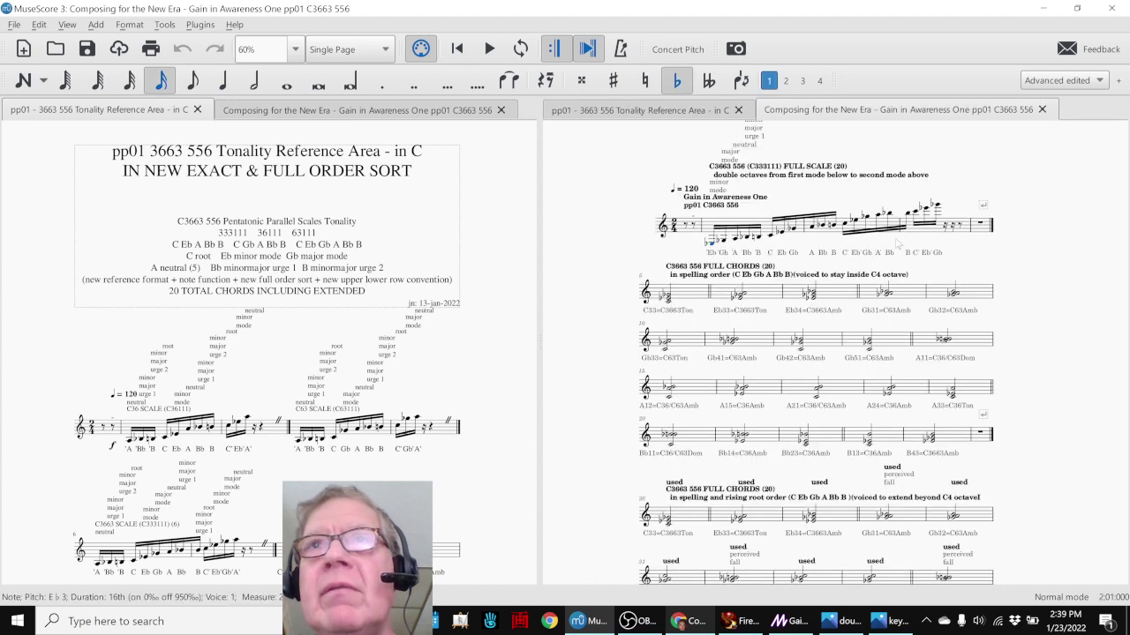
# - Play the full-chords row from the C33 chord in measure 6
pyautogui.scroll(-1, 1019, 332)
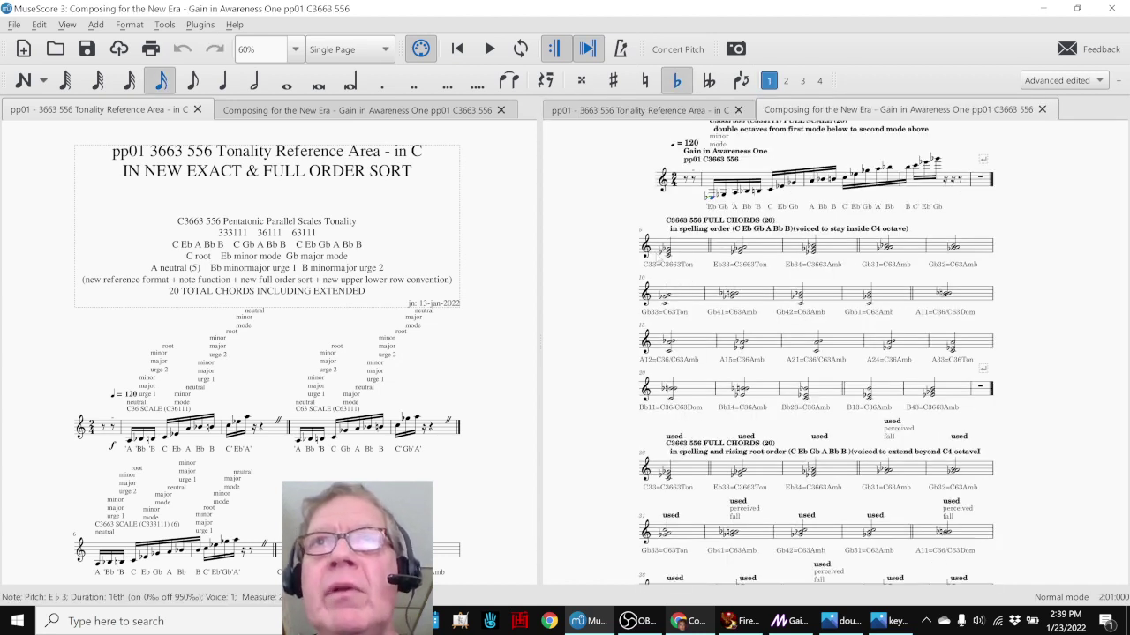
pyautogui.click(678, 252)
pyautogui.scroll(-5, 468, 405)
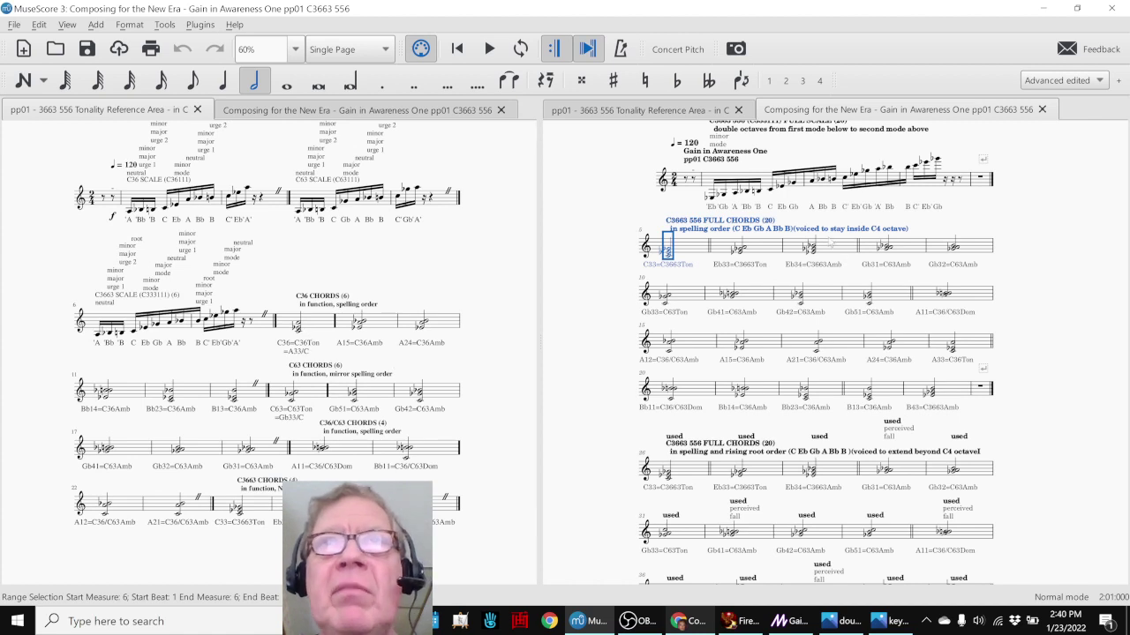
pyautogui.click(690, 472)
pyautogui.scroll(-3, 697, 459)
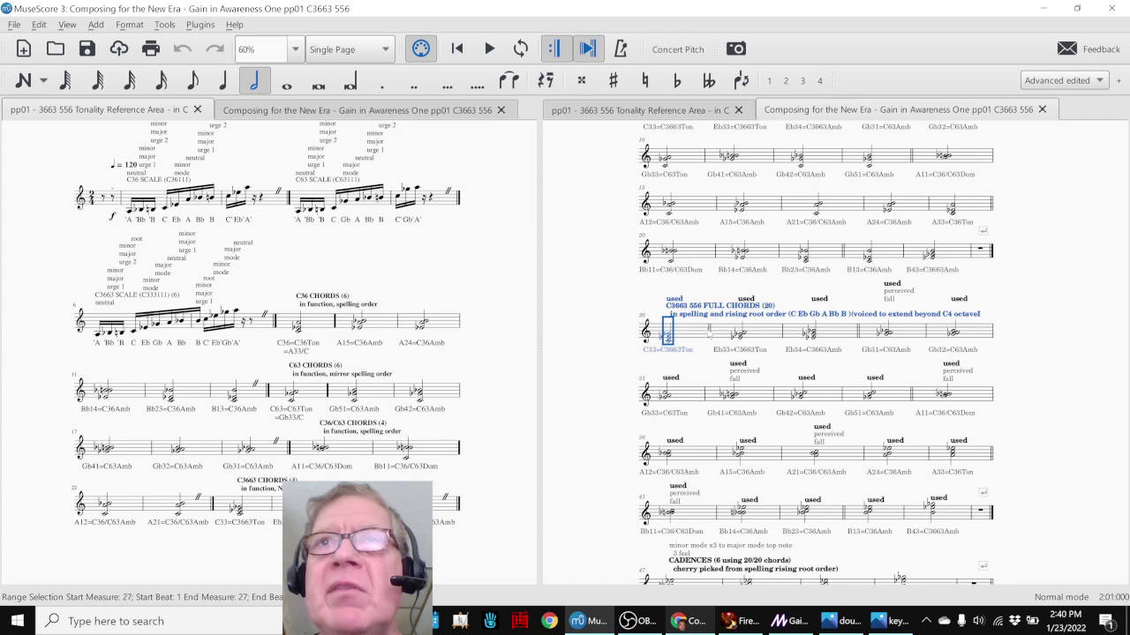
pyautogui.scroll(4, 734, 334)
pyautogui.click(697, 303)
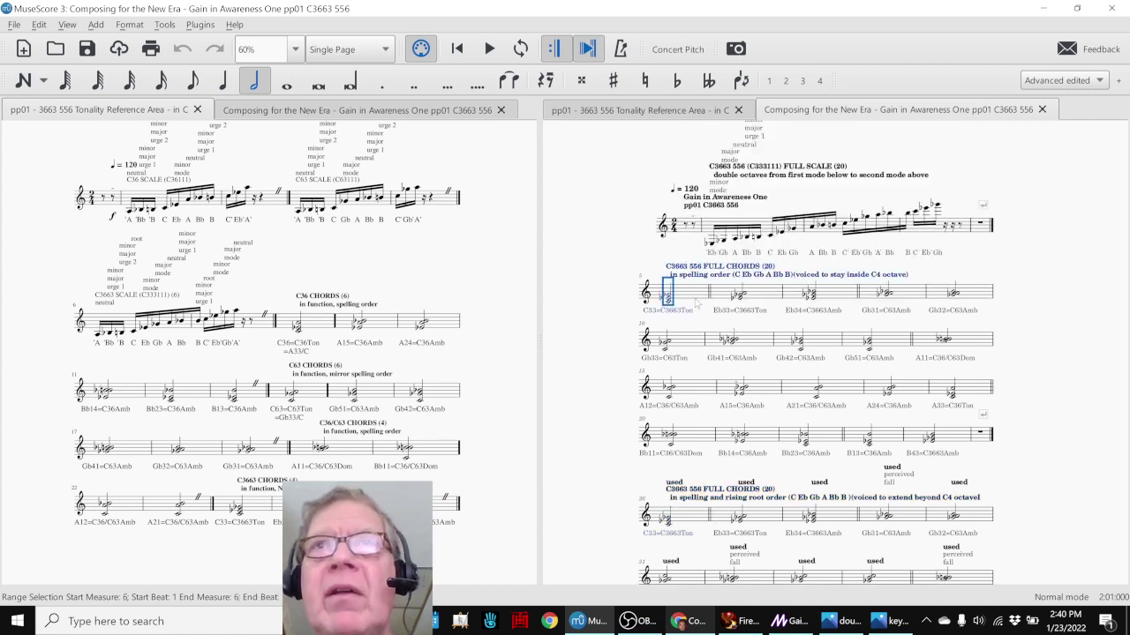
pyautogui.press('space')
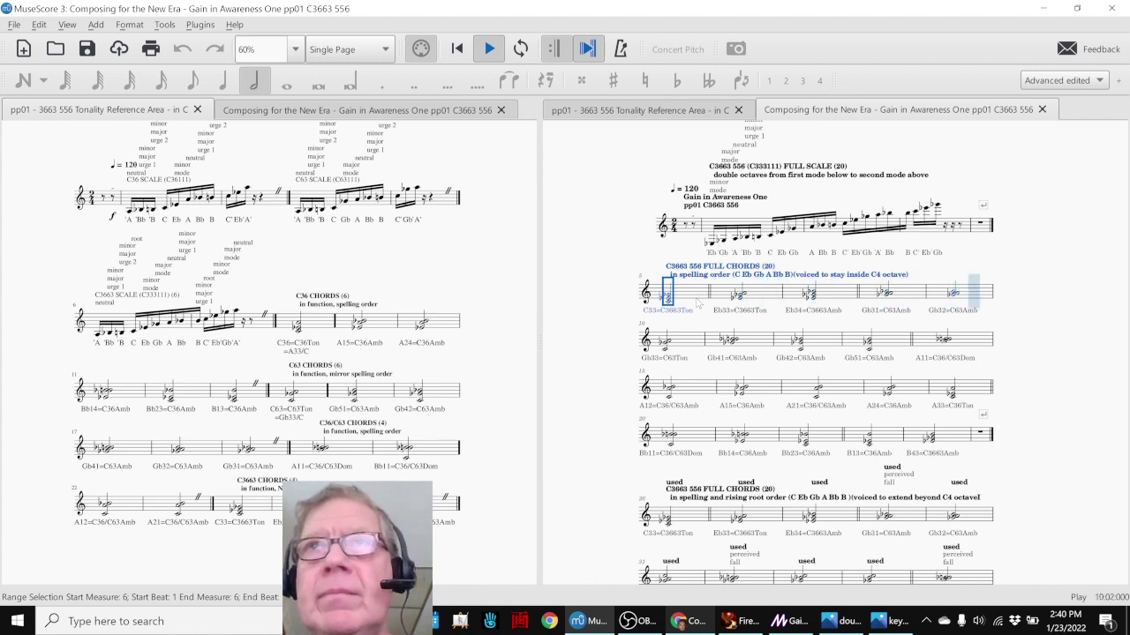
pyautogui.press('space')
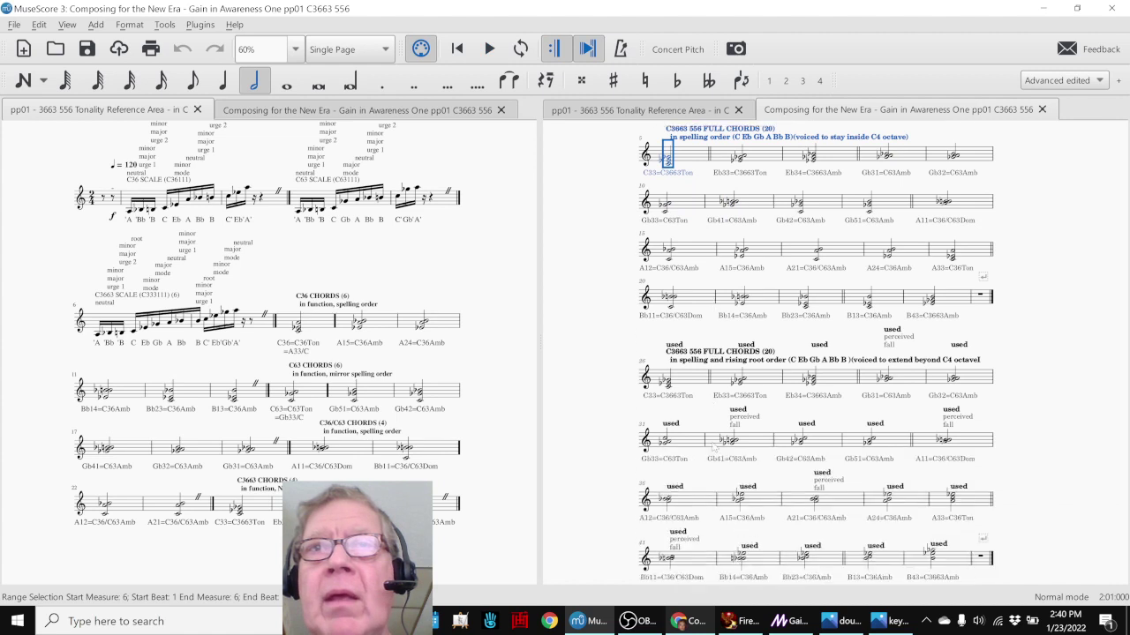
# - Play the chords from the C33 chord in measure 27, then select the measure 33 perceived fall annotation
pyautogui.scroll(-2, 688, 353)
pyautogui.click(685, 381)
pyautogui.press('space')
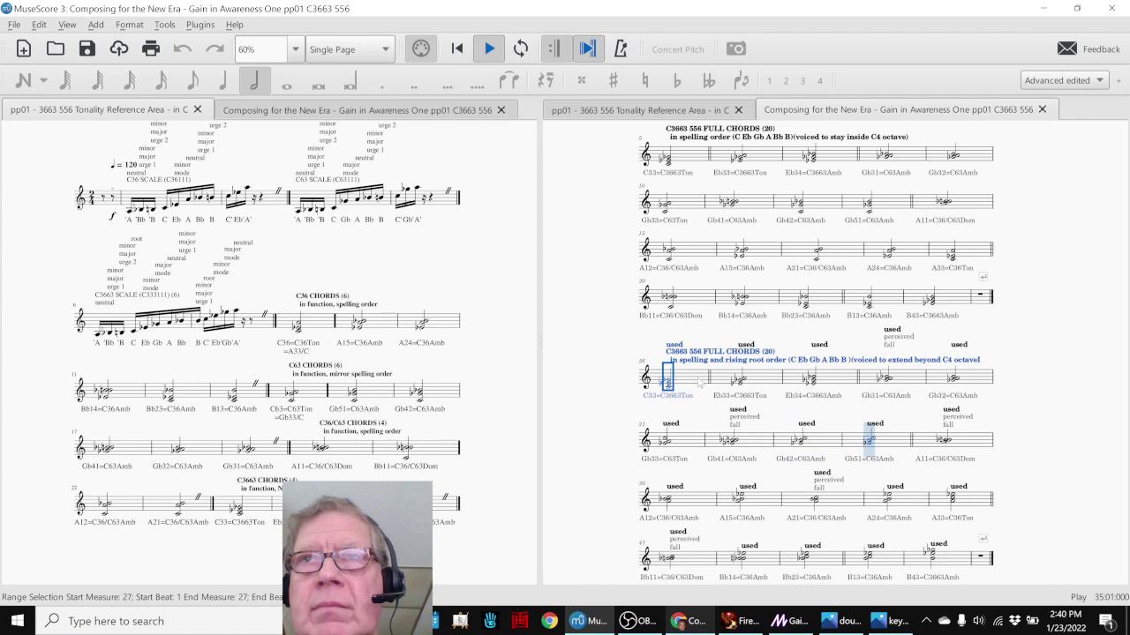
pyautogui.press('space')
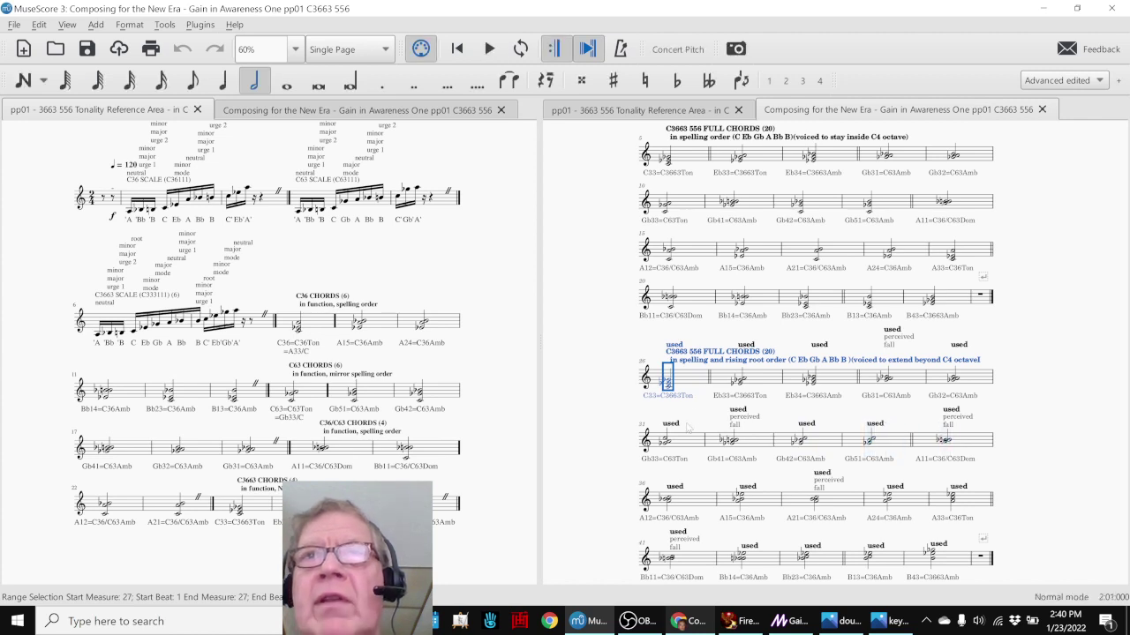
pyautogui.click(738, 425)
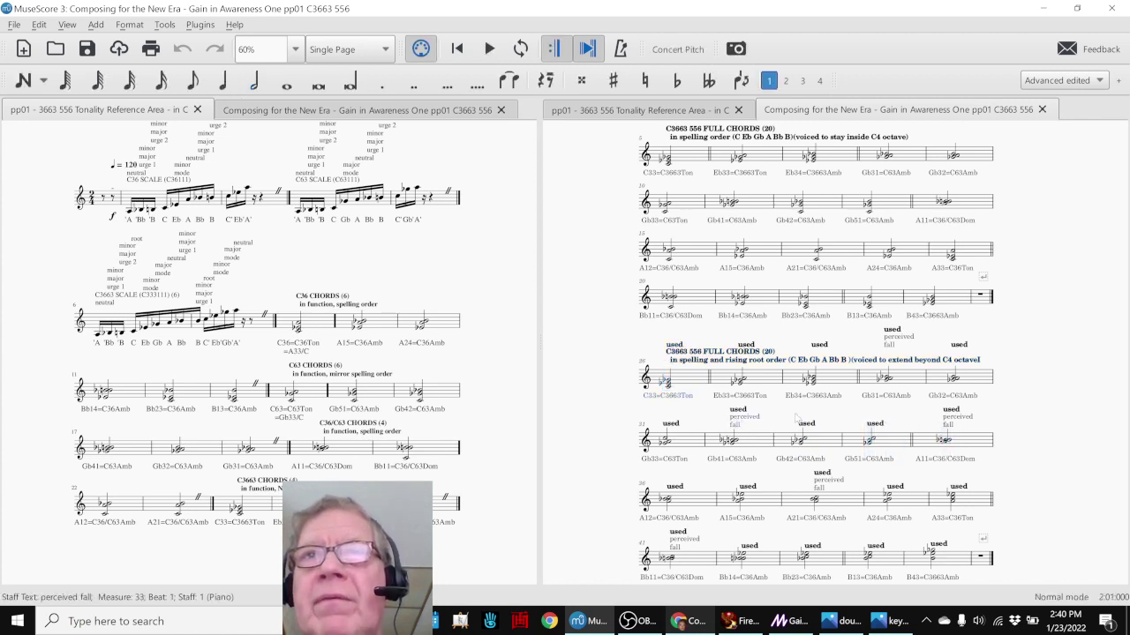
# - Show the piano keyboard and inspect the measure 35 'used' annotation and measure 27 C33 chord
pyautogui.press('p')
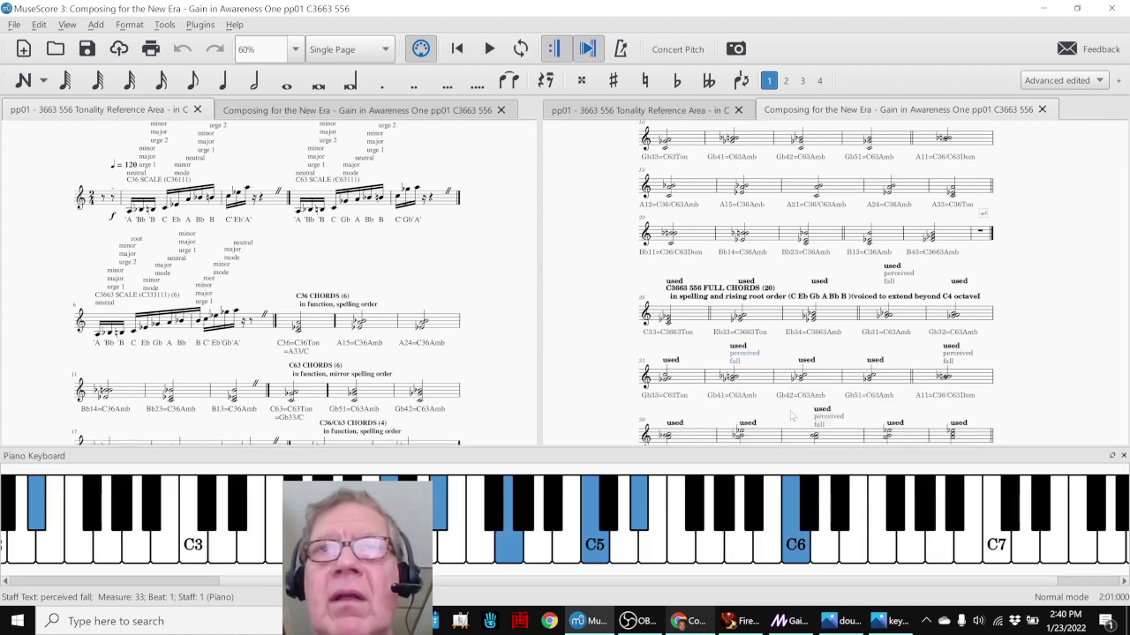
pyautogui.click(875, 360)
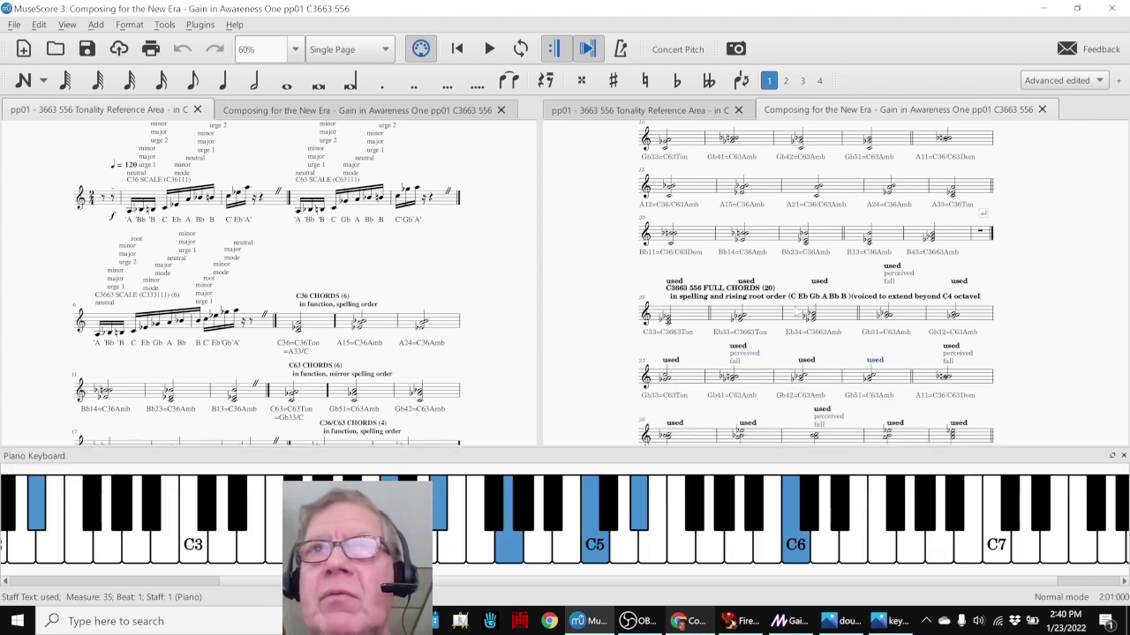
pyautogui.click(702, 319)
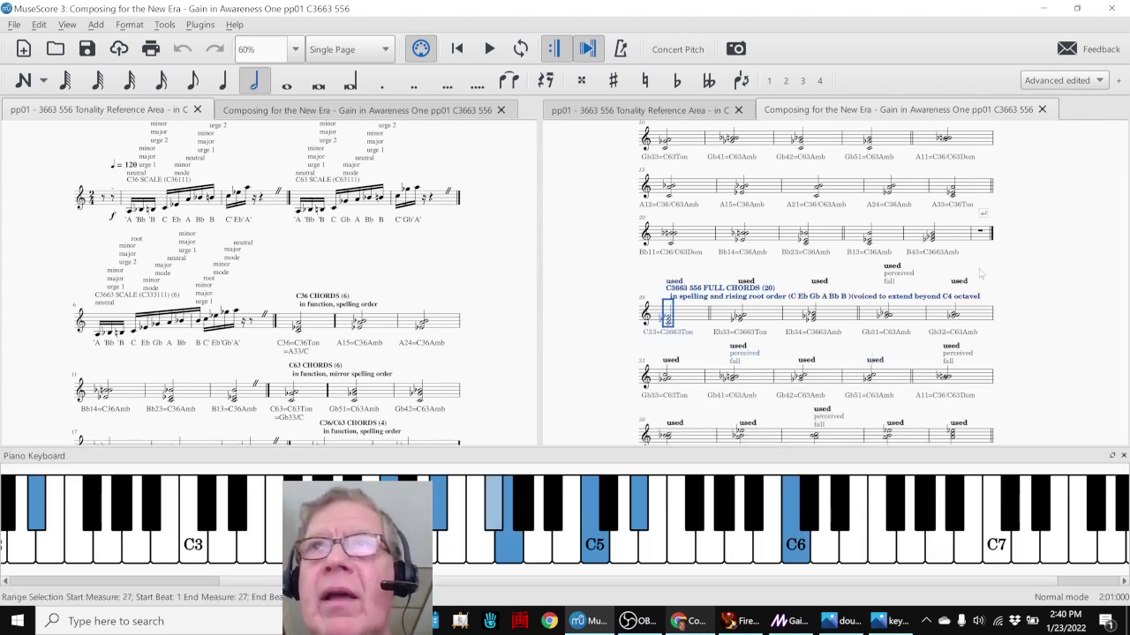
pyautogui.press('Escape')
pyautogui.scroll(3, 980, 283)
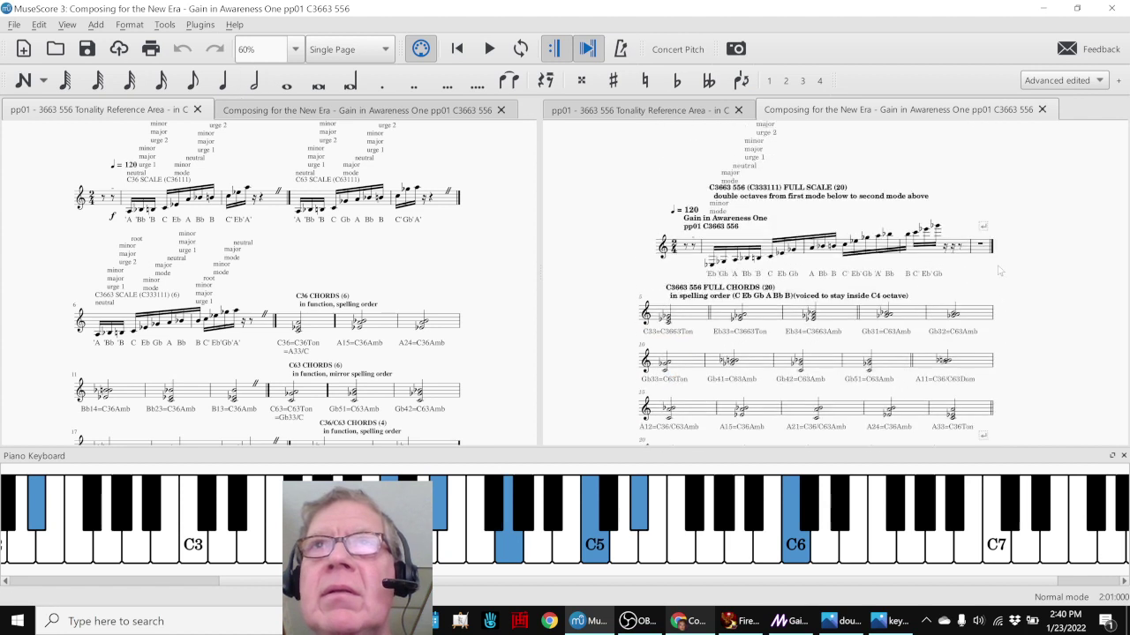
# - In the Tonality Reference Area score, step through the Gb4, A4, Bb4, B4, C5 notes to measure 33
pyautogui.click(503, 292)
pyautogui.scroll(-5, 916, 305)
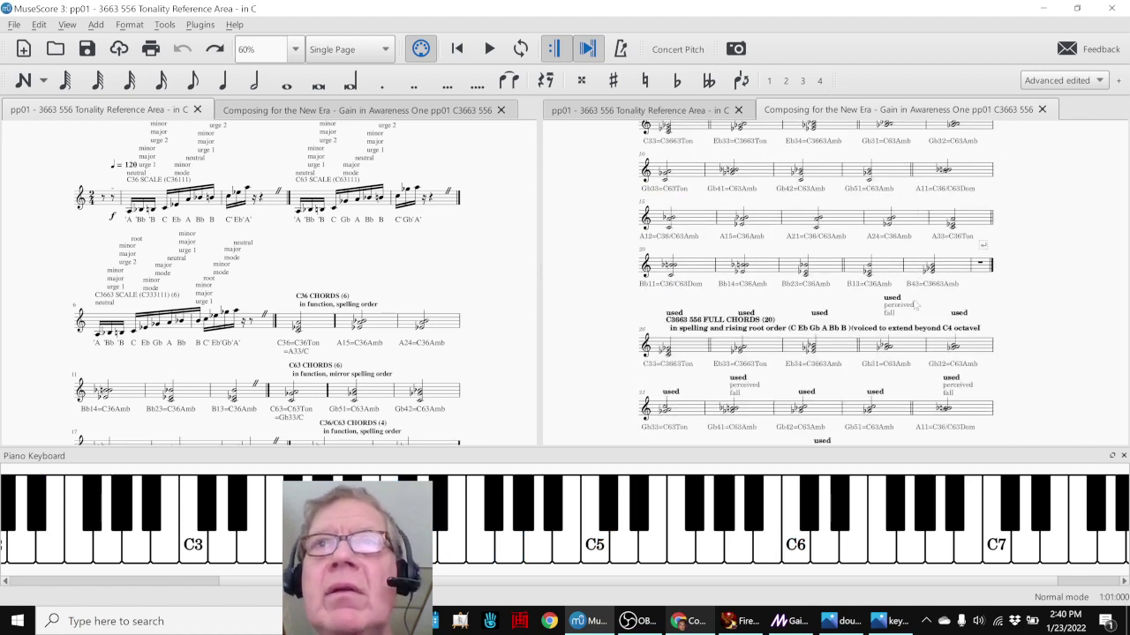
pyautogui.scroll(-1, 917, 305)
pyautogui.click(978, 233)
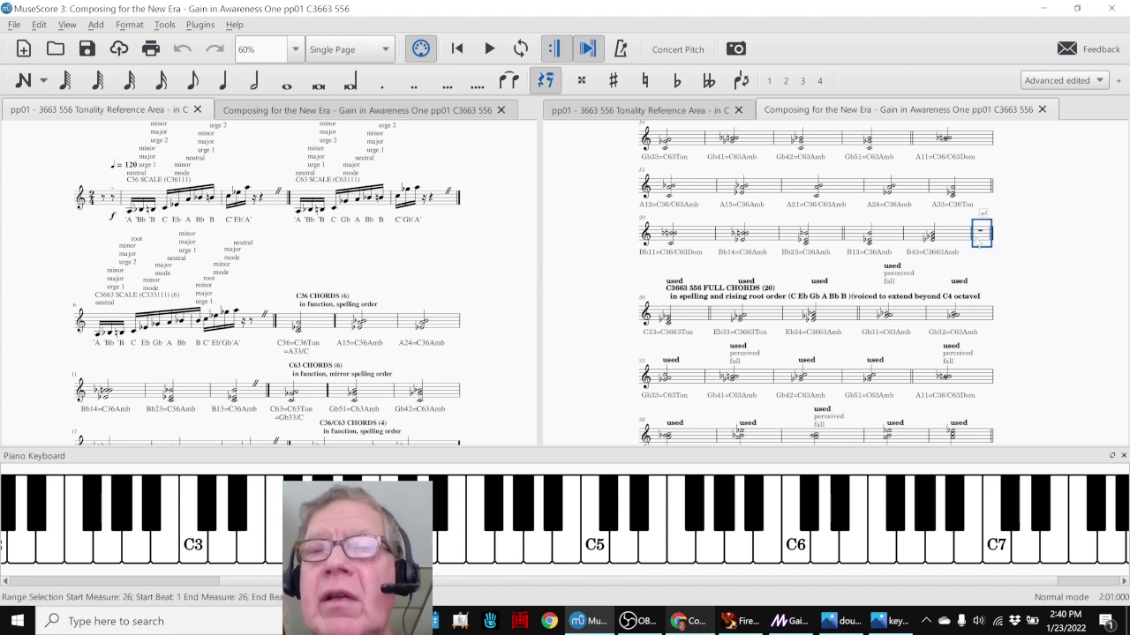
pyautogui.press('Right')
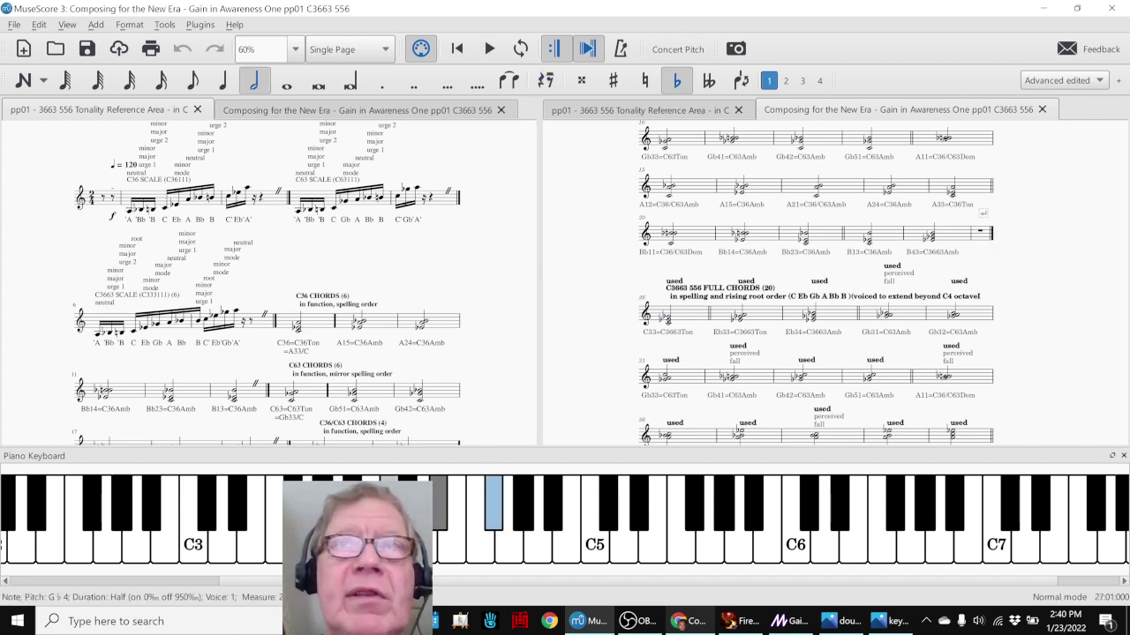
pyautogui.press('Right')
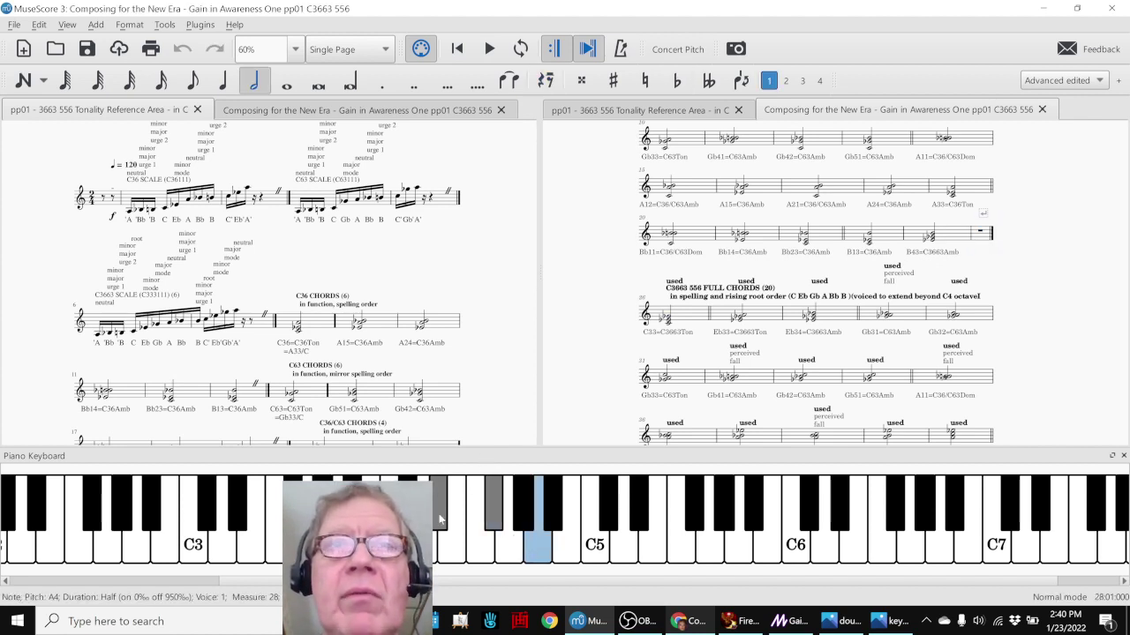
pyautogui.press('Up')
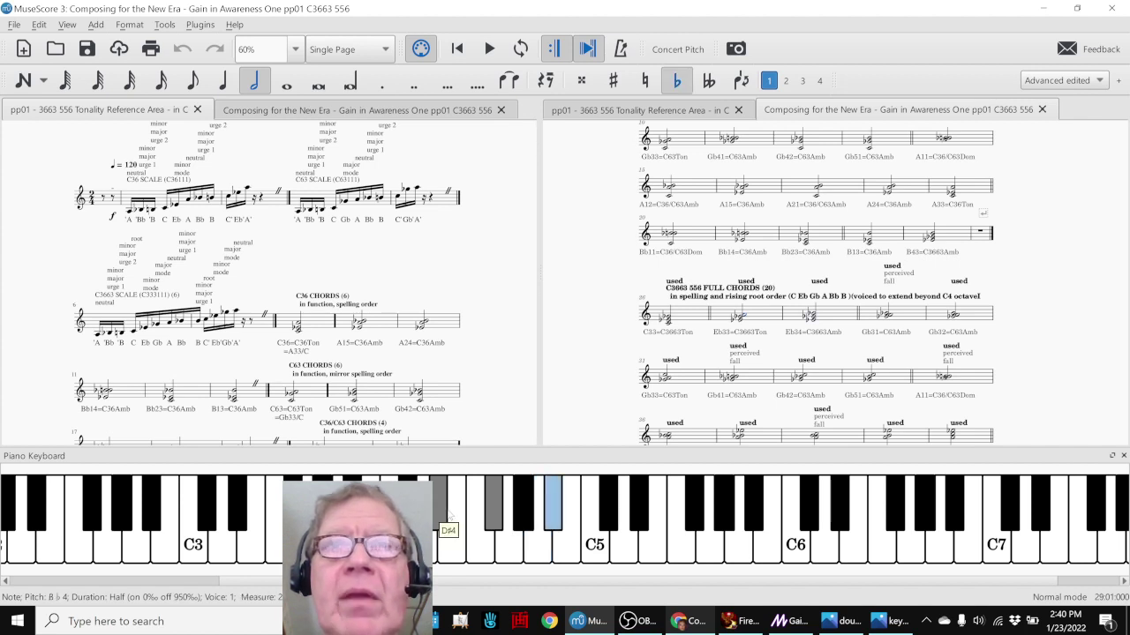
pyautogui.press('Right')
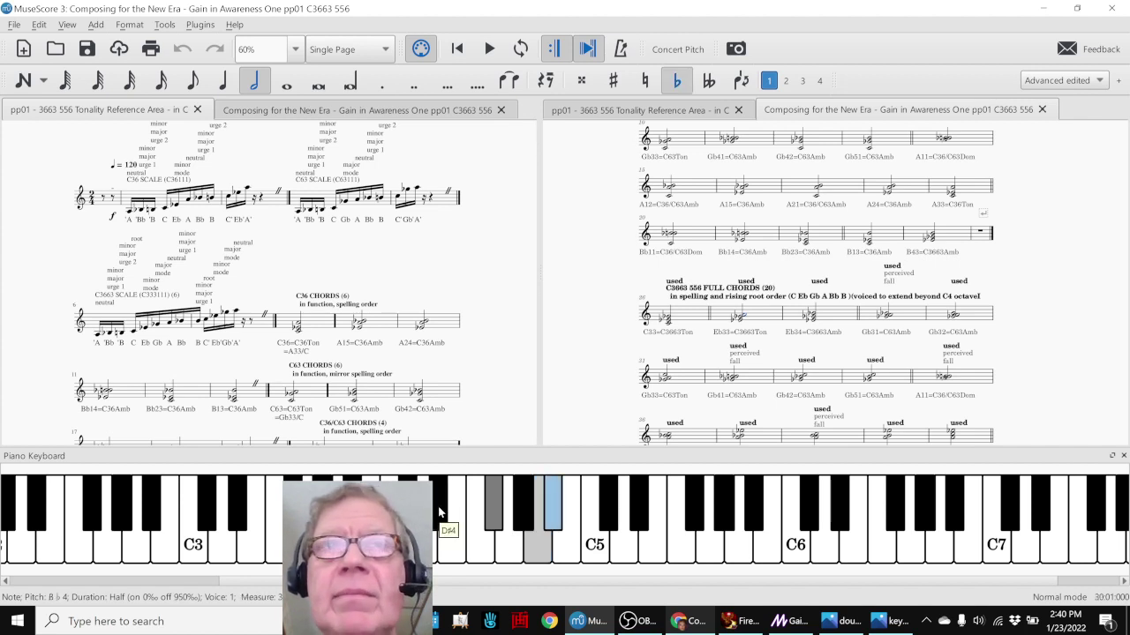
pyautogui.press('Up')
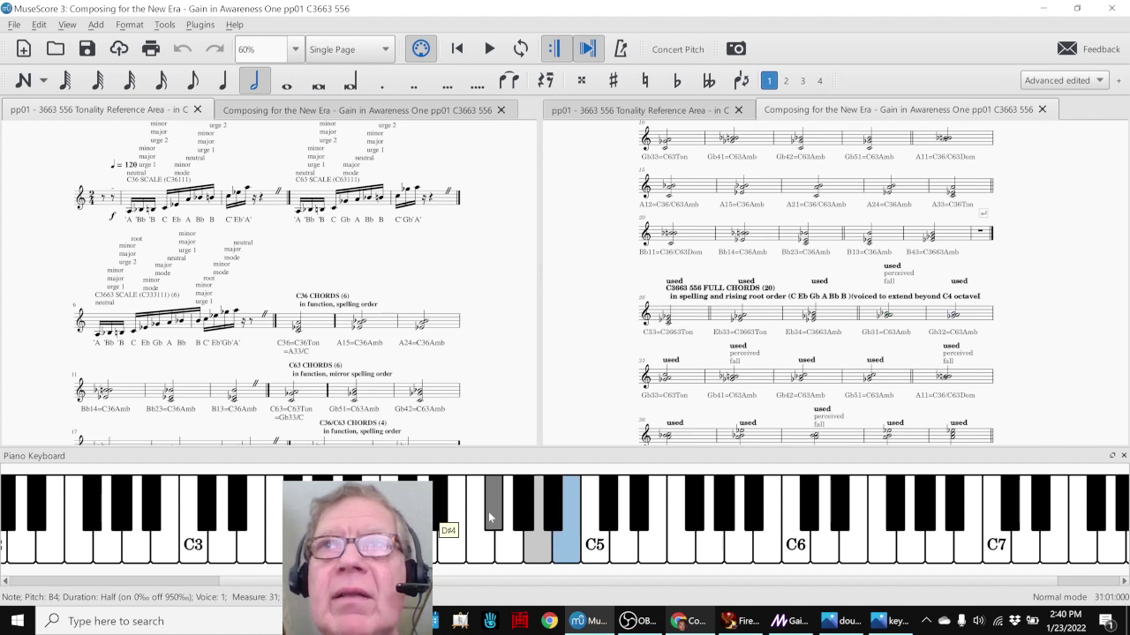
pyautogui.press('Right')
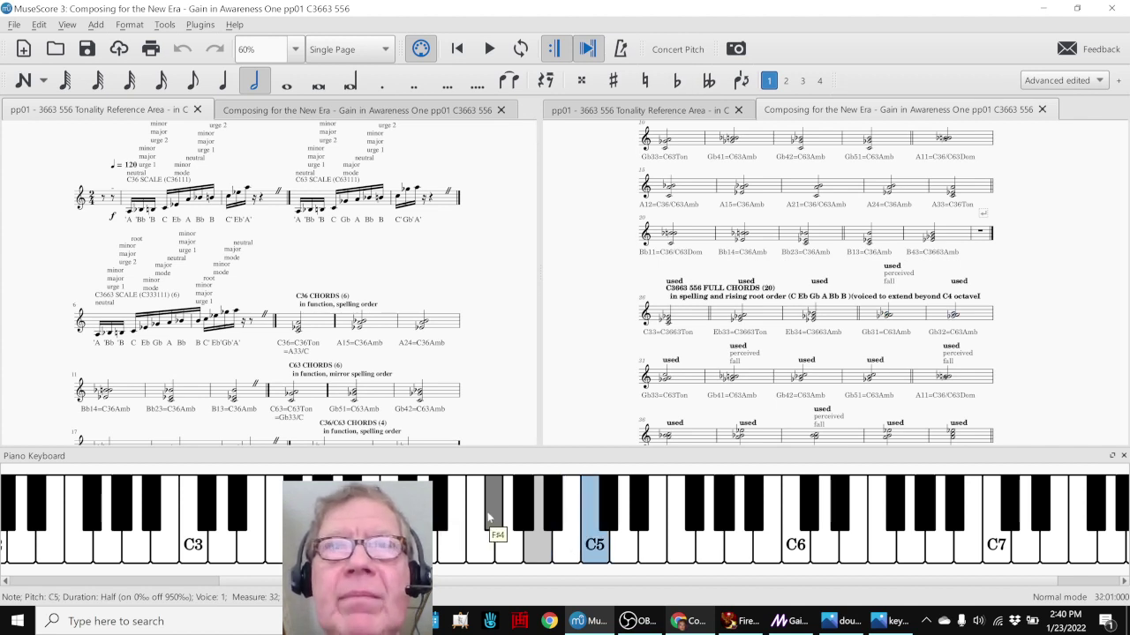
pyautogui.press('Right')
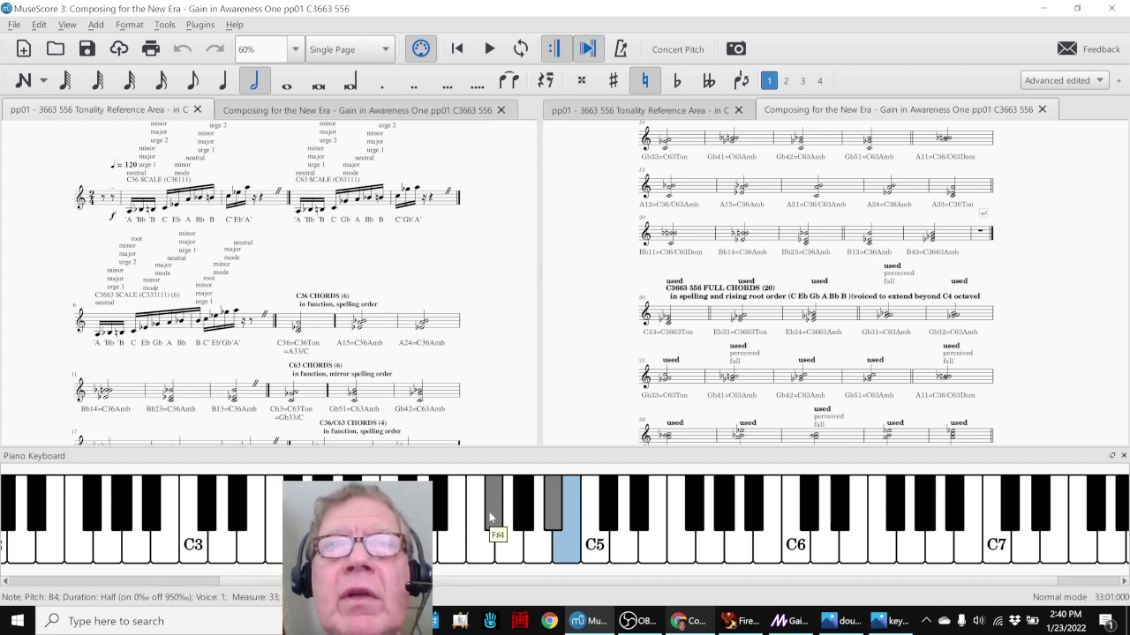
# - Compare the C5 and B4 notes in measures 32–33, then select measure 33 in the full chords section
pyautogui.press('Left')
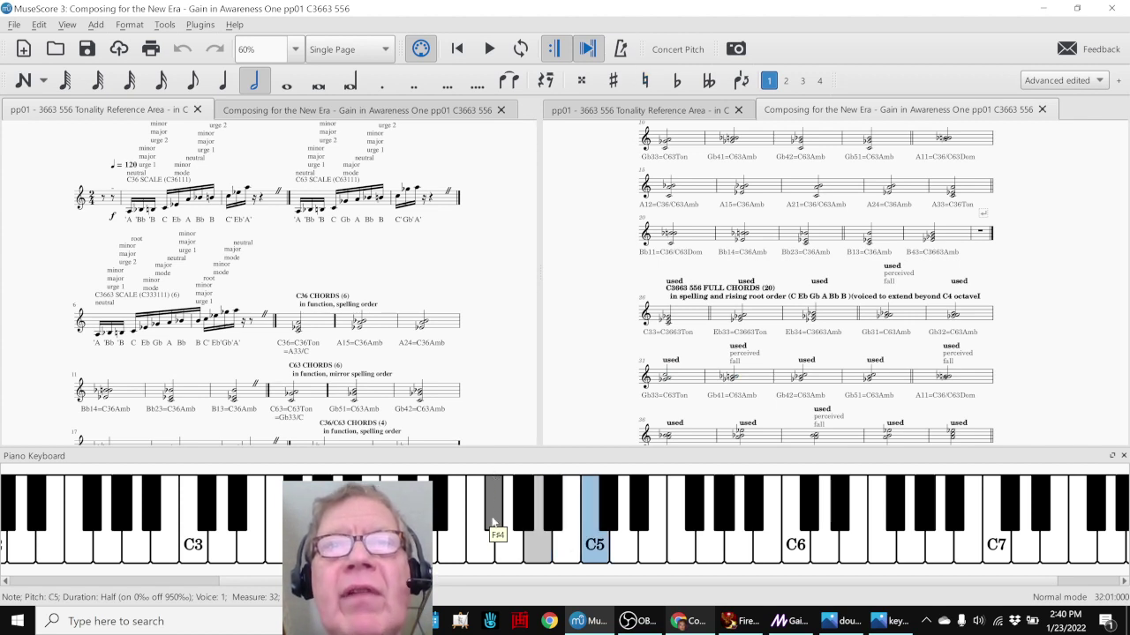
pyautogui.press('Right')
pyautogui.press('Left')
pyautogui.press('Right')
pyautogui.press('Left')
pyautogui.press('Right')
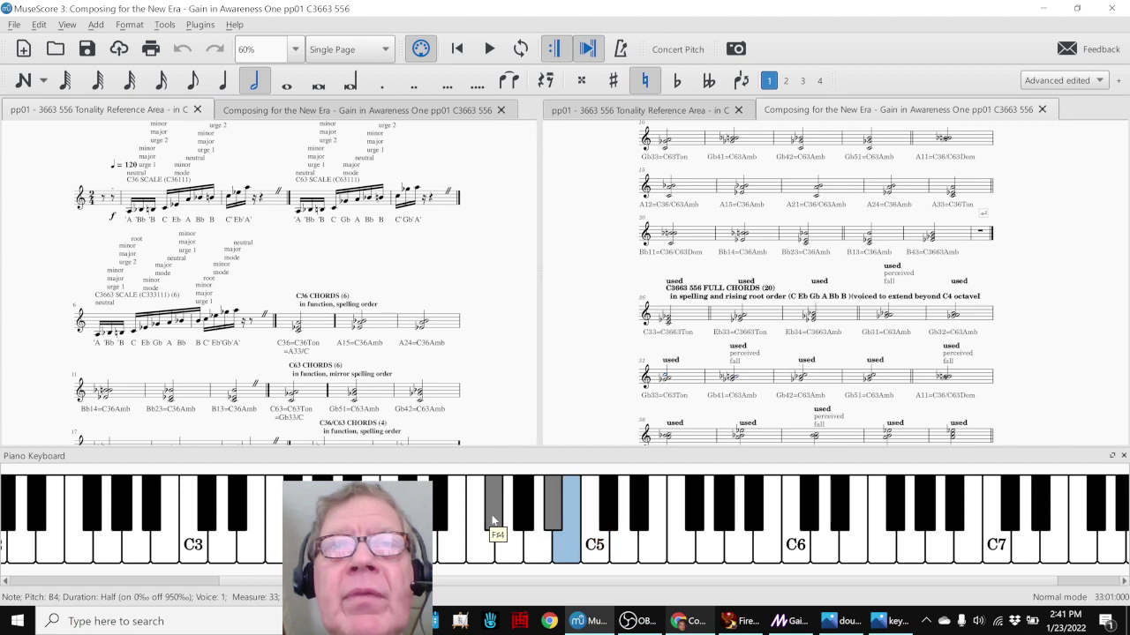
pyautogui.press('Left')
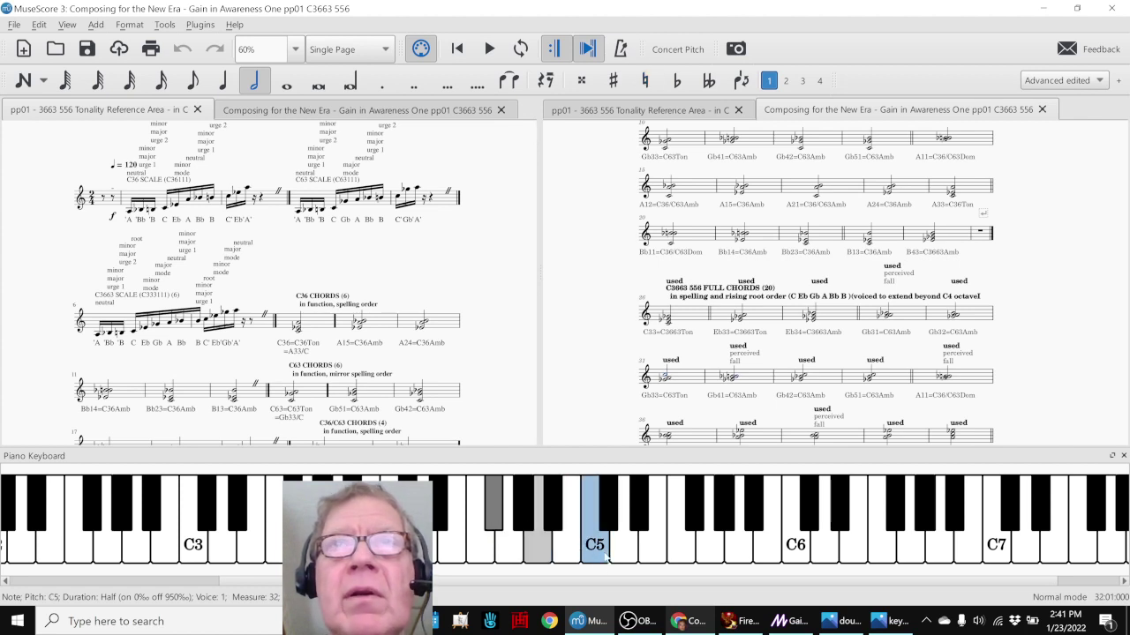
pyautogui.press('Left')
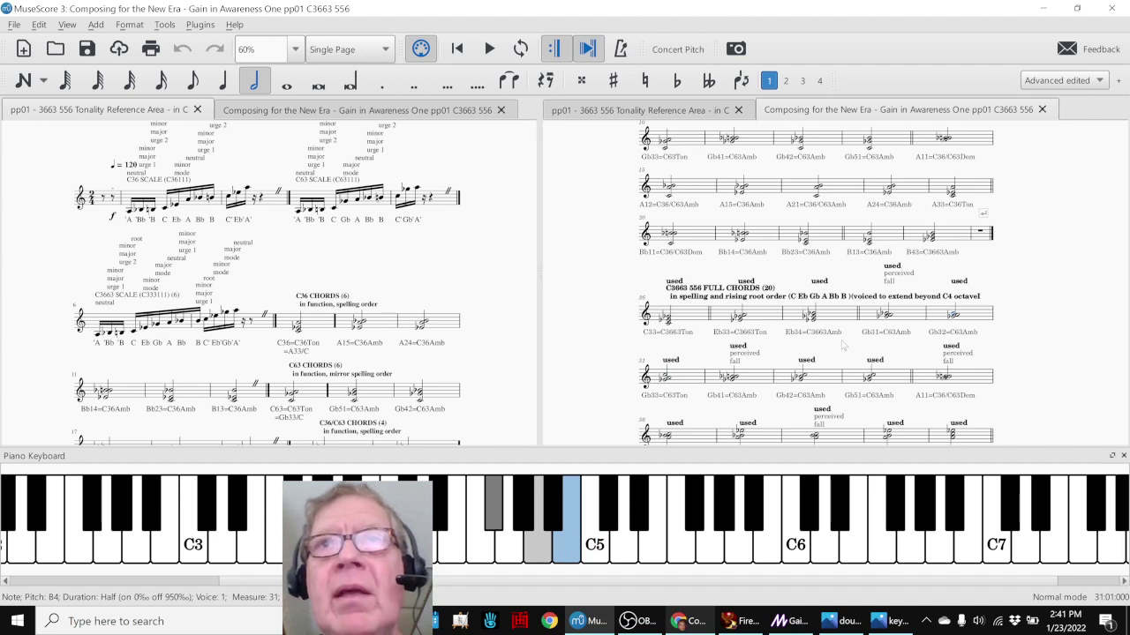
pyautogui.click(763, 378)
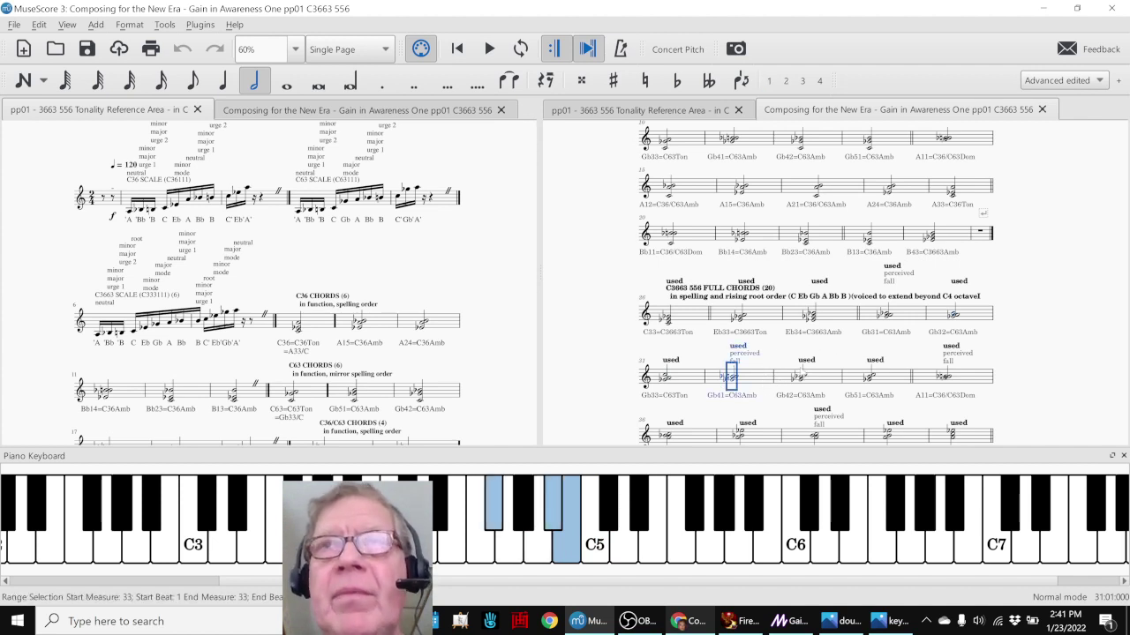
pyautogui.scroll(-8, 782, 378)
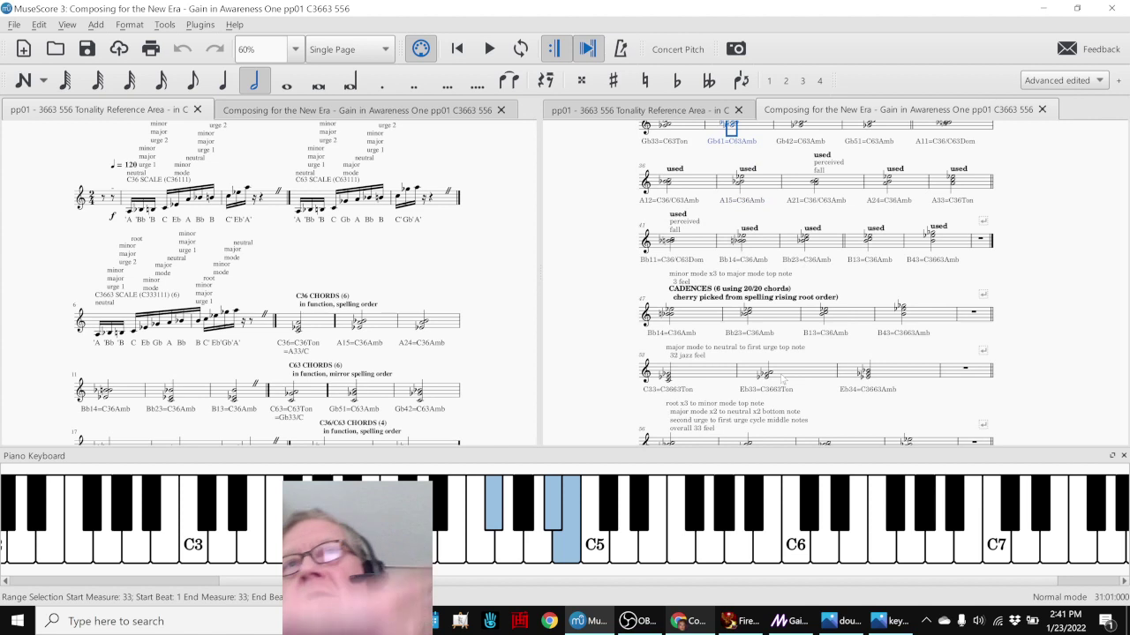
# - Play and stop the first cadence chord in measure 48
pyautogui.click(697, 321)
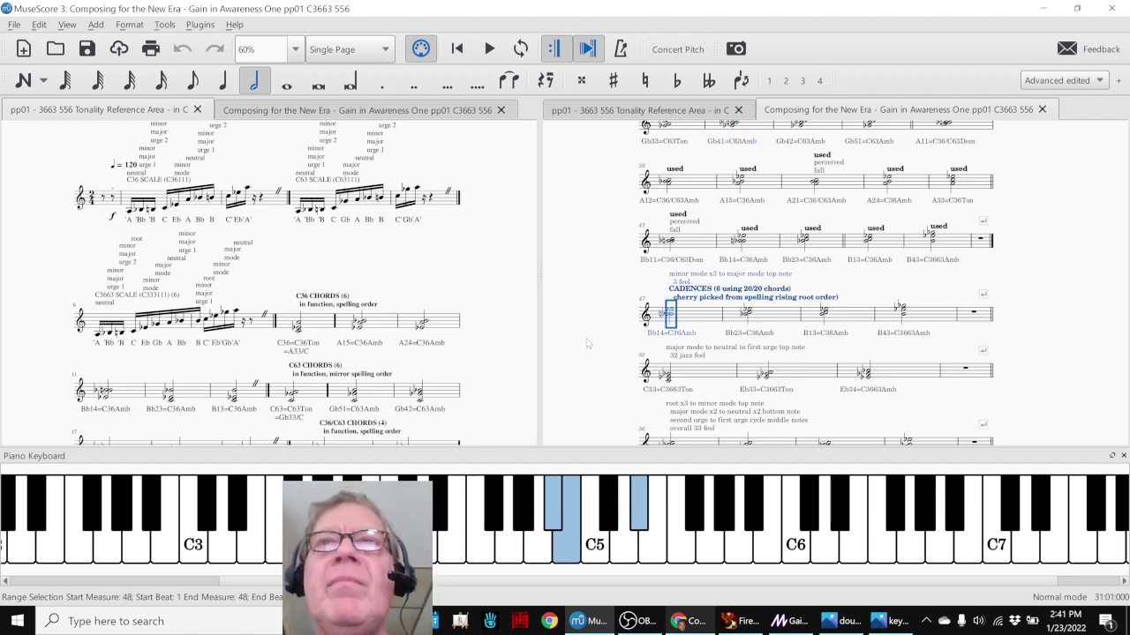
pyautogui.press('space')
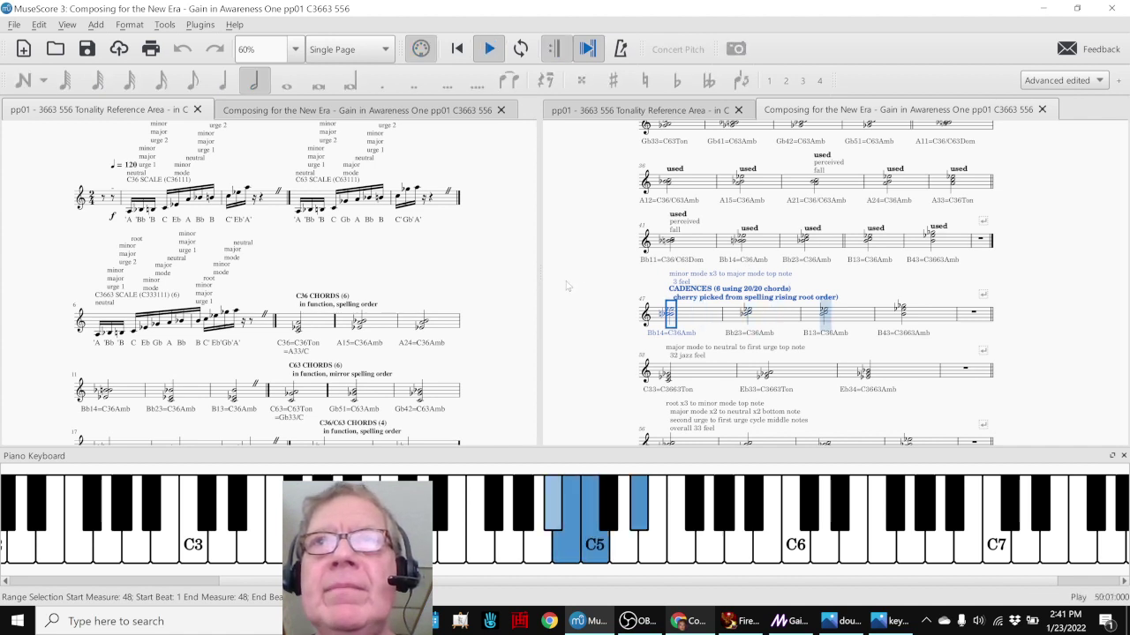
pyautogui.press('space')
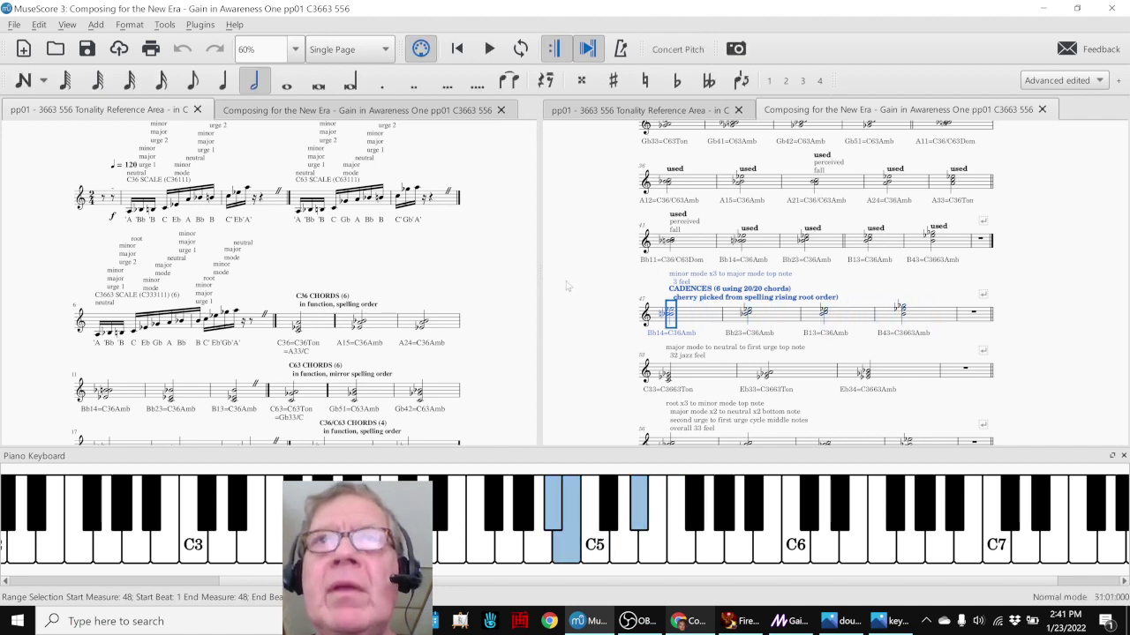
pyautogui.press('Escape')
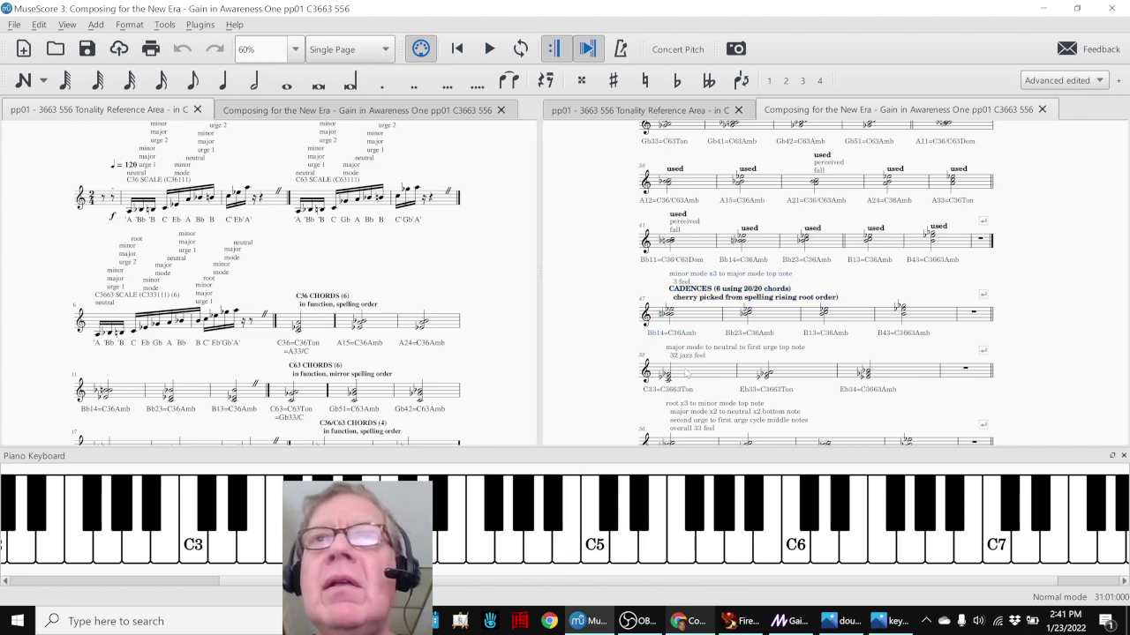
# - Play the measure 53 chord, then scroll down to the MOTIFS random from firestorm section
pyautogui.click(667, 370)
pyautogui.press('space')
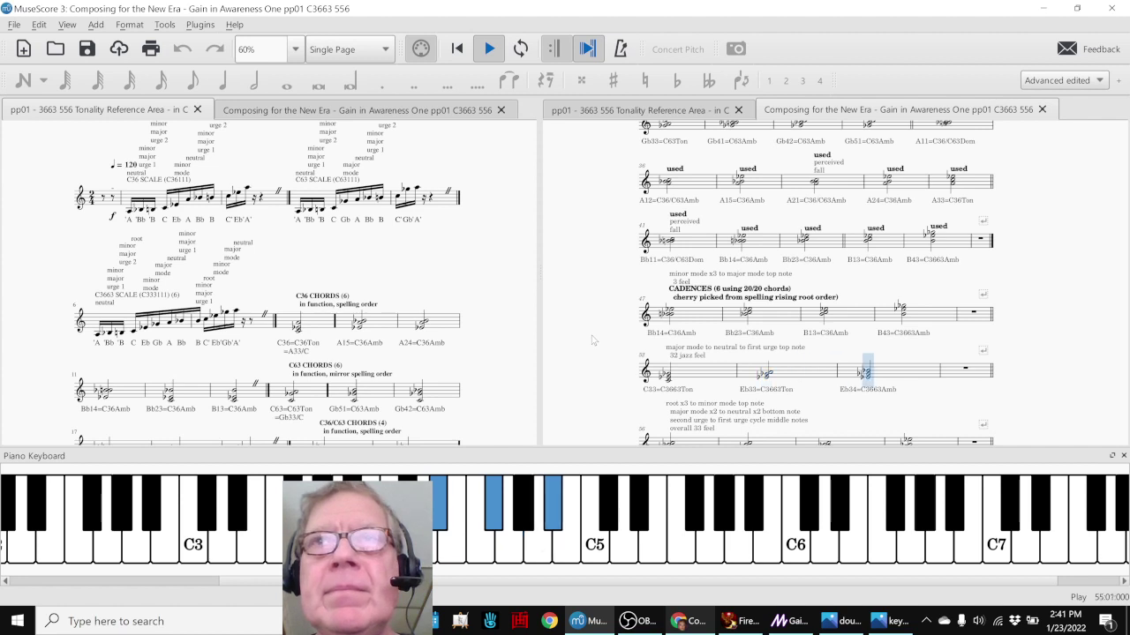
pyautogui.press('space')
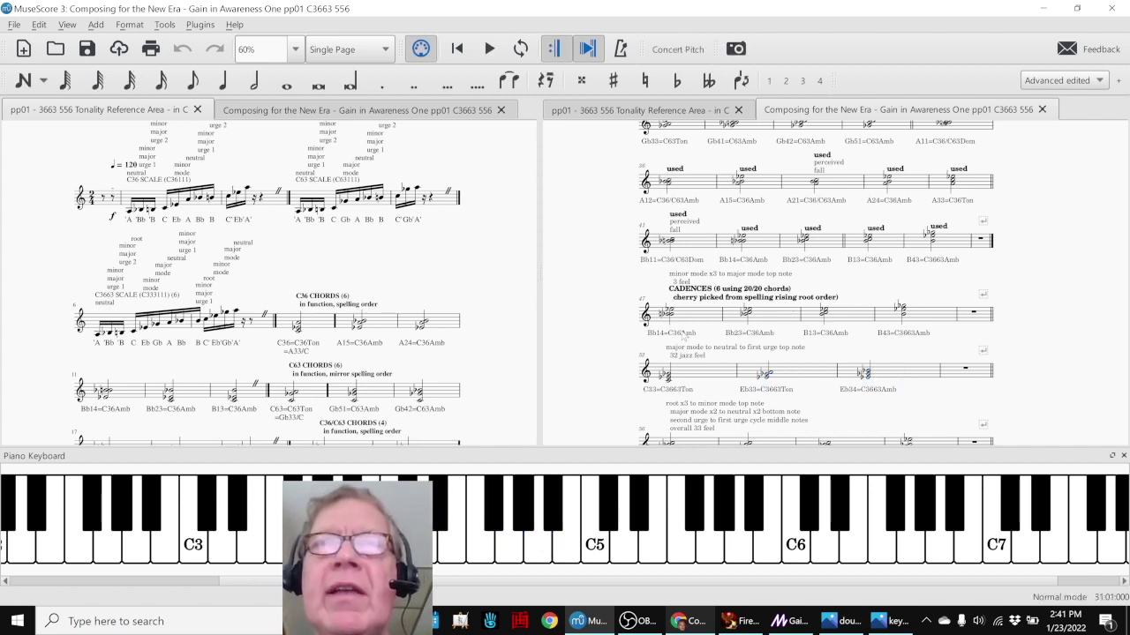
pyautogui.scroll(-10, 685, 336)
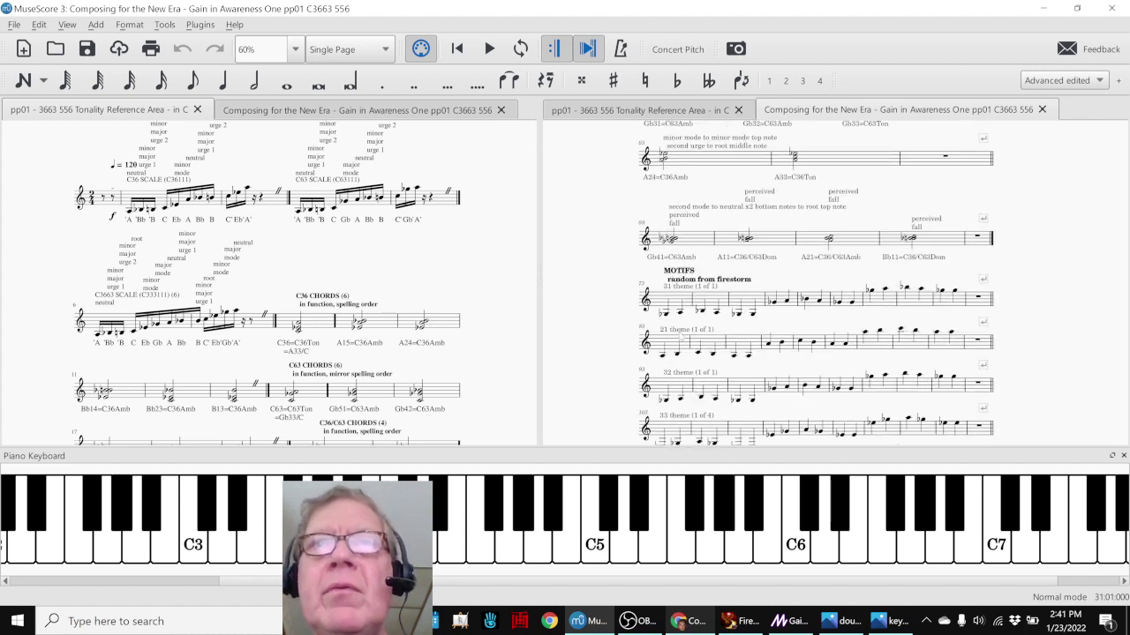
pyautogui.click(731, 623)
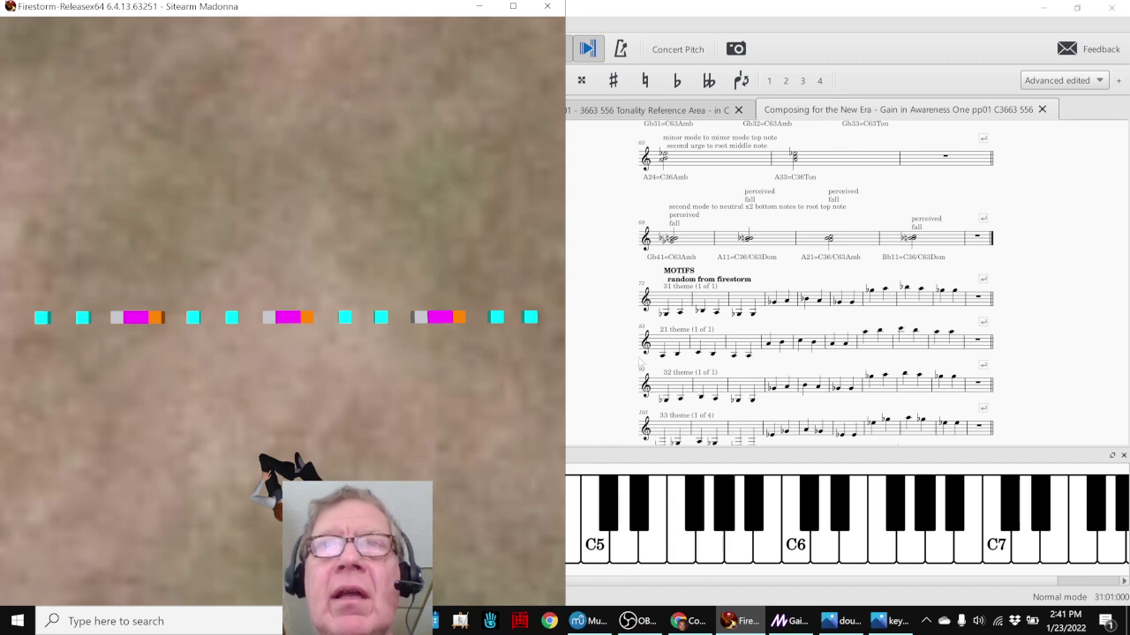
# - Place MuseScore on the right half of the screen and Firestorm on the left
pyautogui.doubleClick(677, 20)
pyautogui.doubleClick(677, 20)
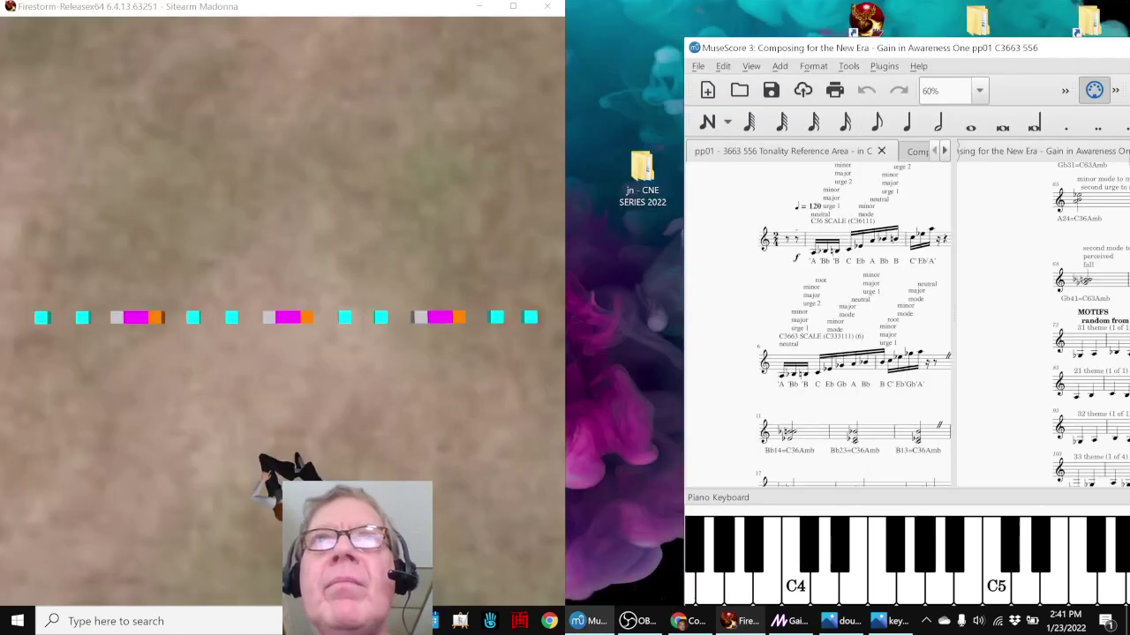
pyautogui.moveTo(953, 47); pyautogui.dragTo(834, 11)
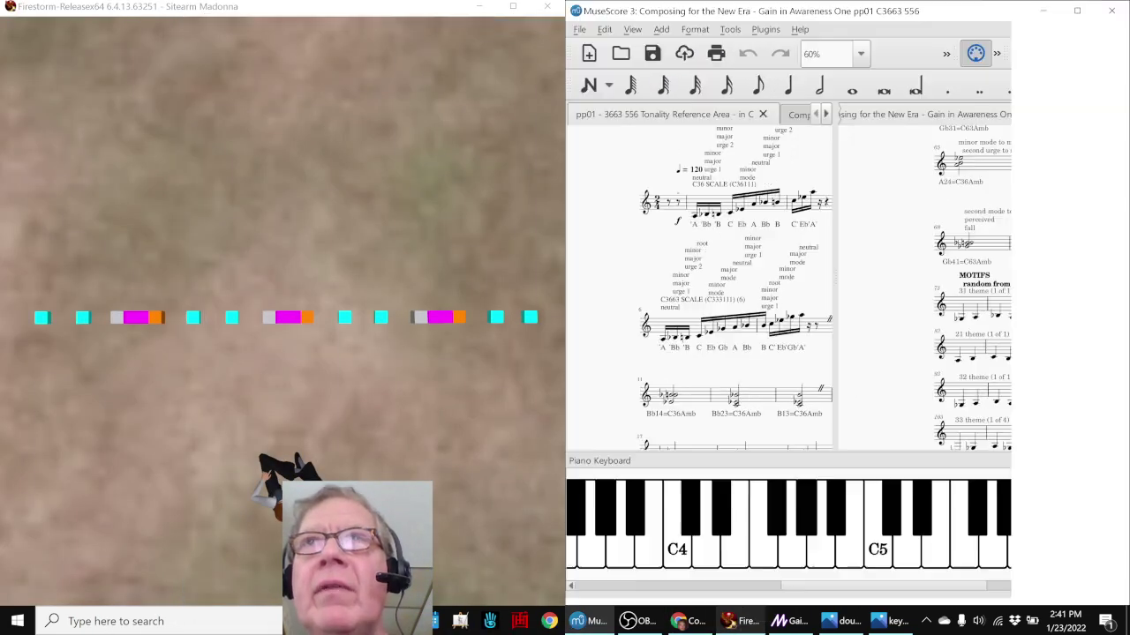
pyautogui.click(113, 212)
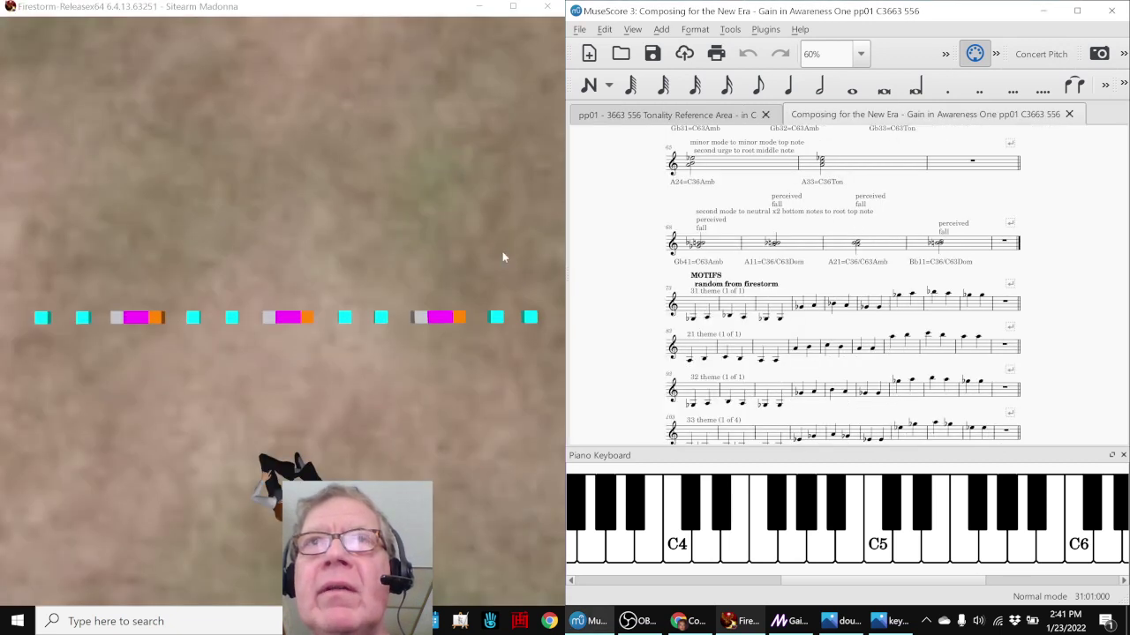
# - Select the measure 74 motif note, step to measure 76, and zoom Firestorm onto the coloured prims
pyautogui.click(693, 319)
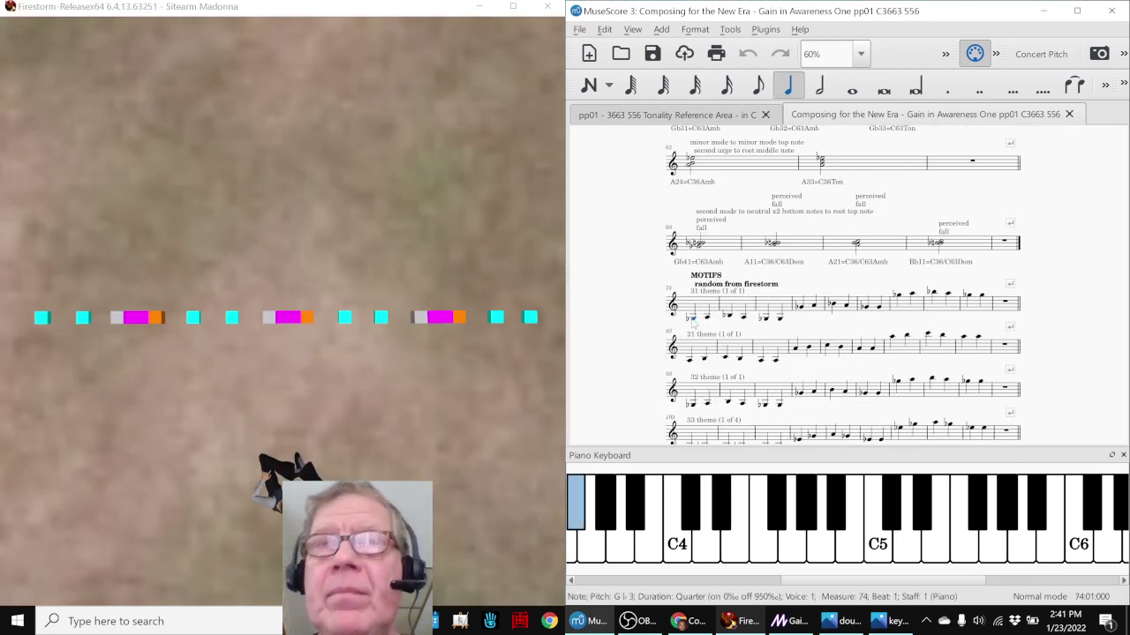
pyautogui.press('Right')
pyautogui.press('Right')
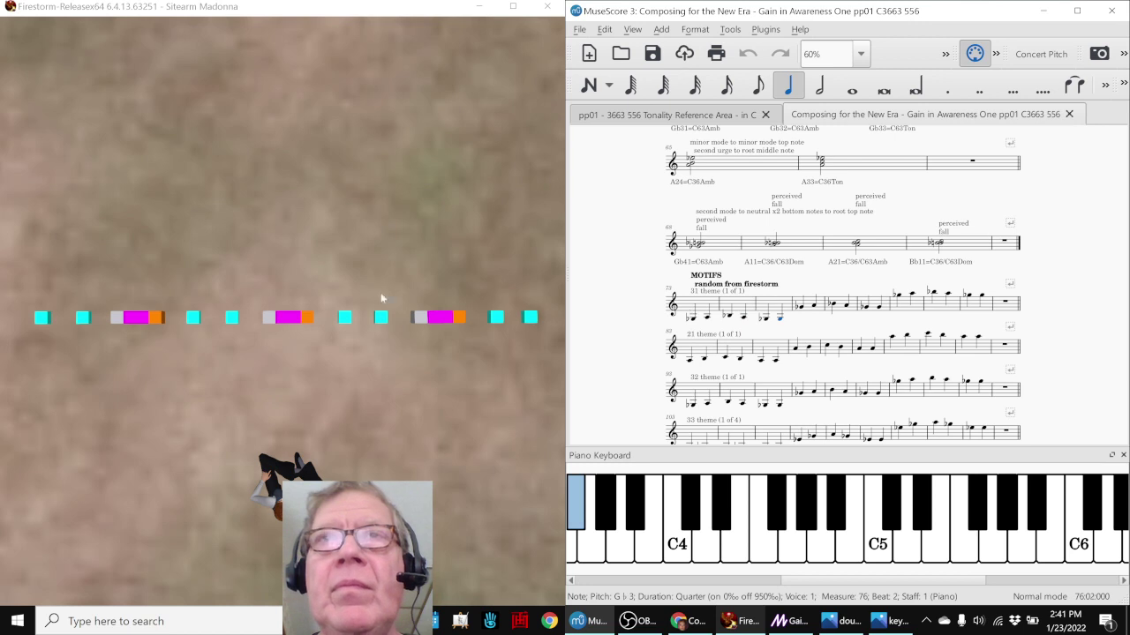
pyautogui.click(84, 325)
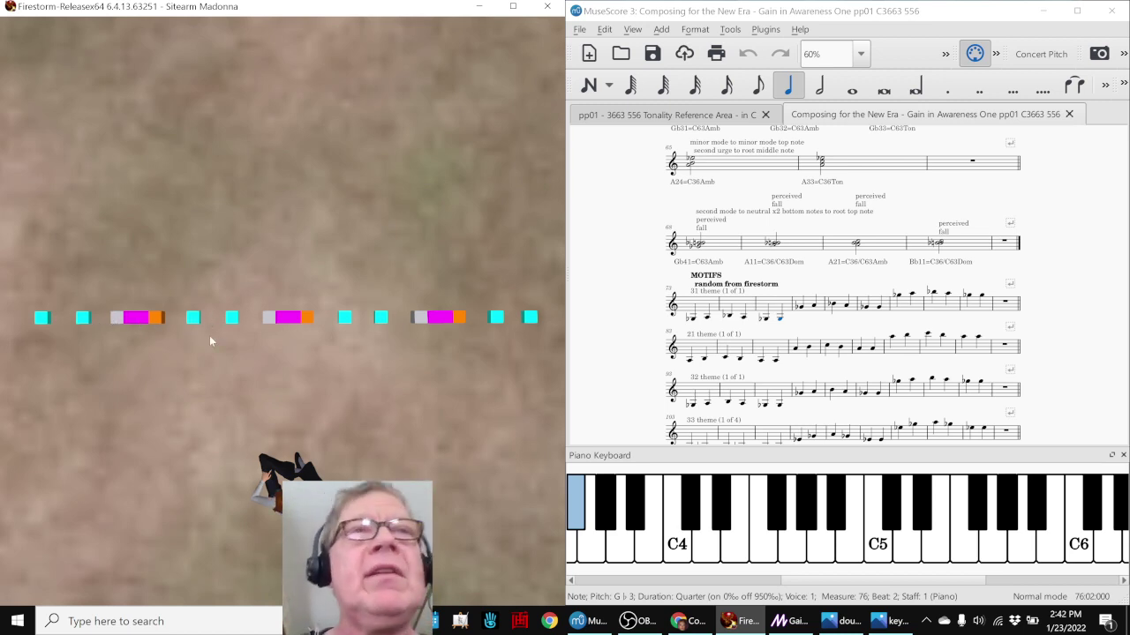
pyautogui.scroll(5, 200, 335)
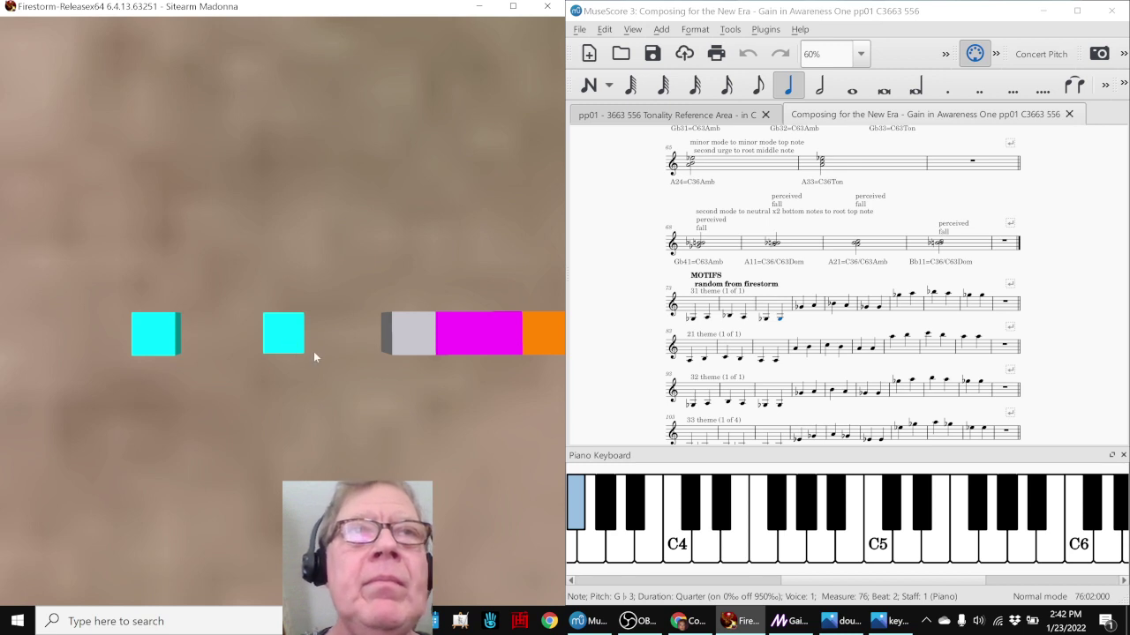
# - Pan along the prim row and zoom in on the cyan prims; scroll the score to theme 33
pyautogui.scroll(-10, 426, 370)
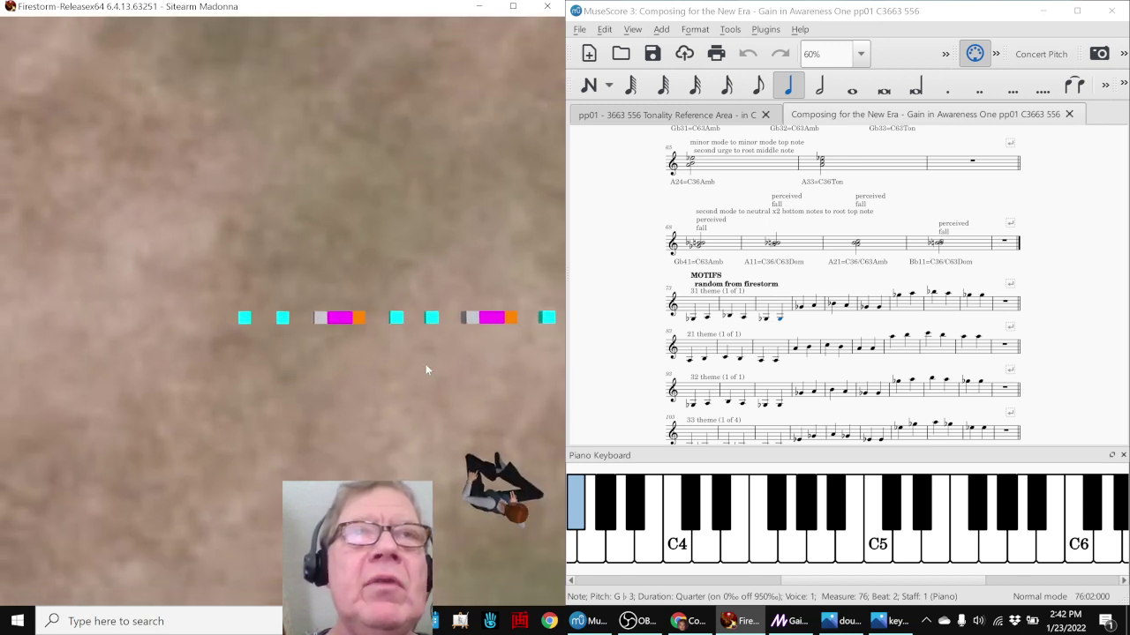
pyautogui.hotkey('ctrl', 'alt', 'shift', 'Right')
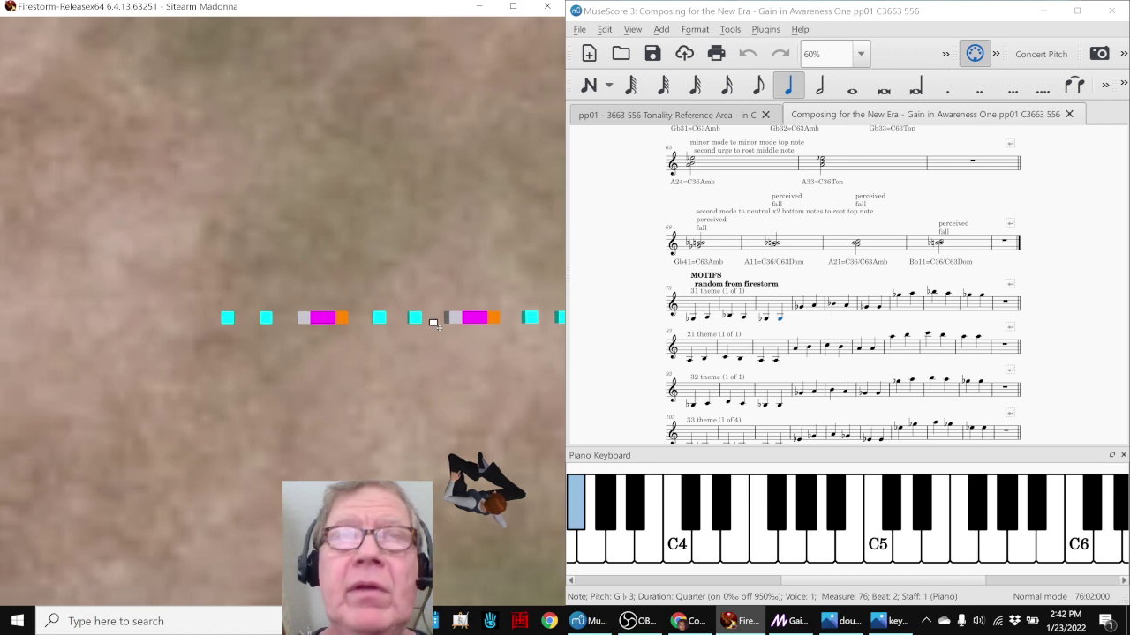
pyautogui.hotkey('ctrl', 'alt', 'shift', 'Right')
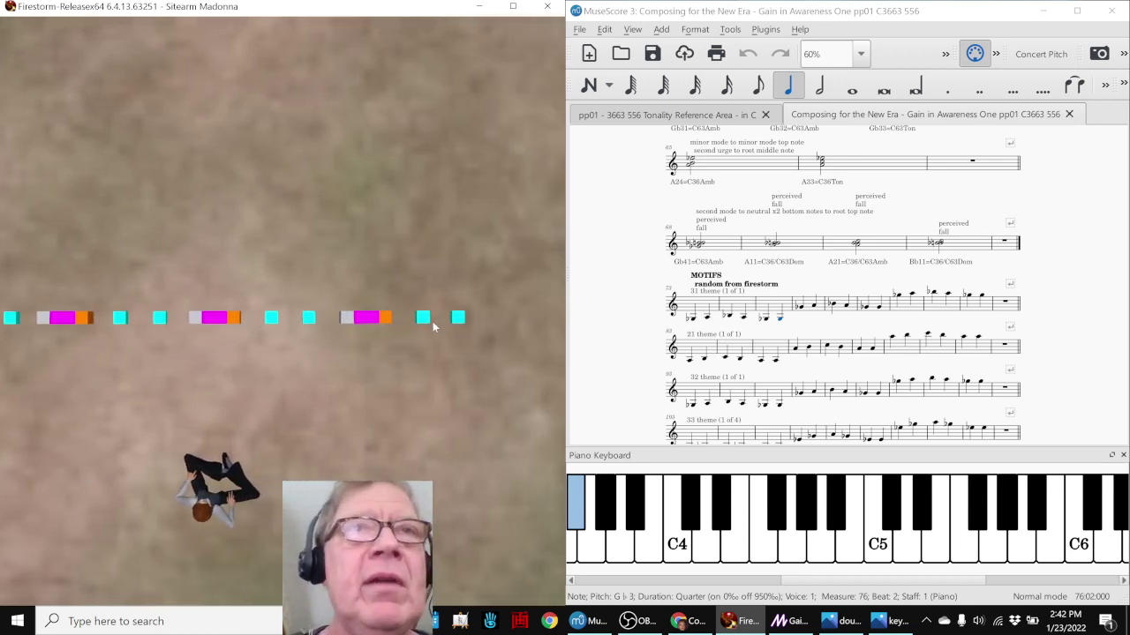
pyautogui.scroll(3, 433, 327)
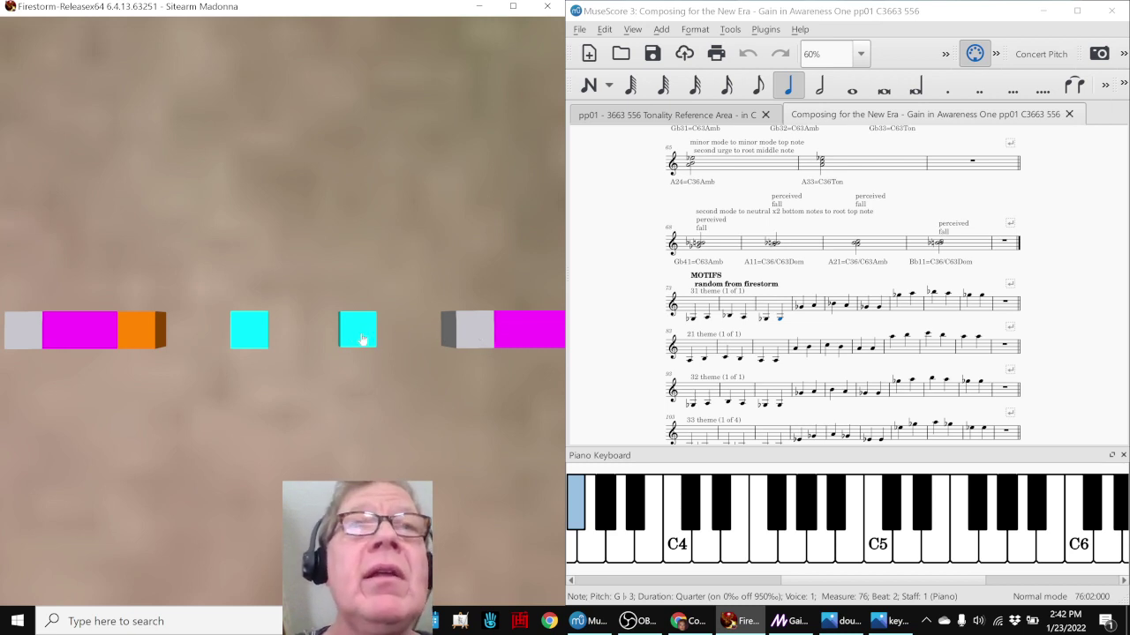
pyautogui.click(613, 330)
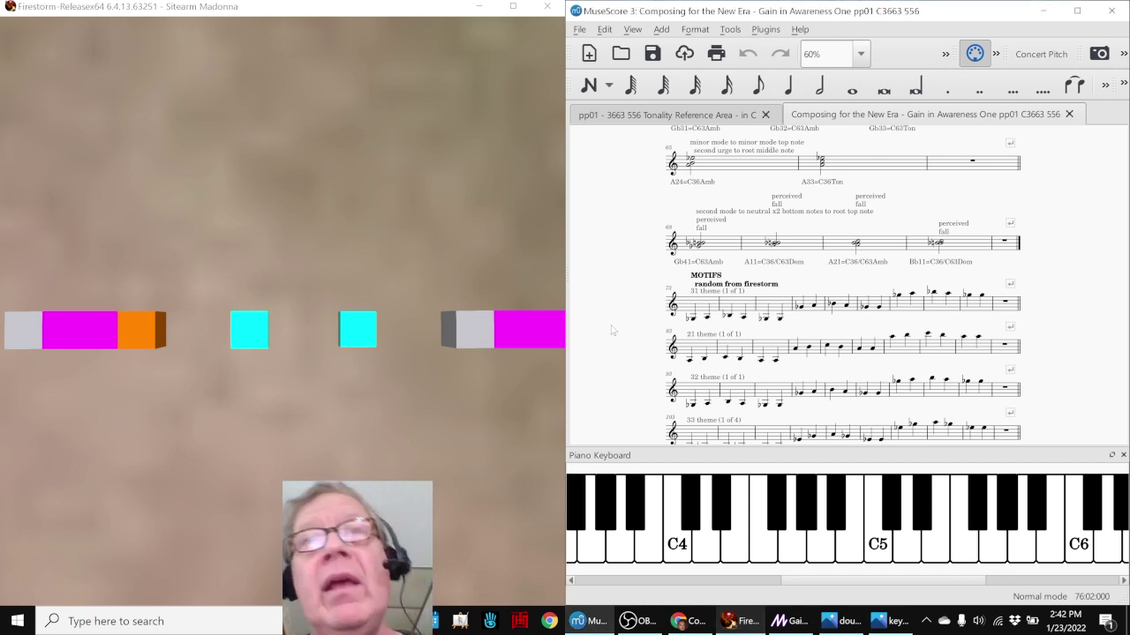
pyautogui.scroll(-5, 613, 330)
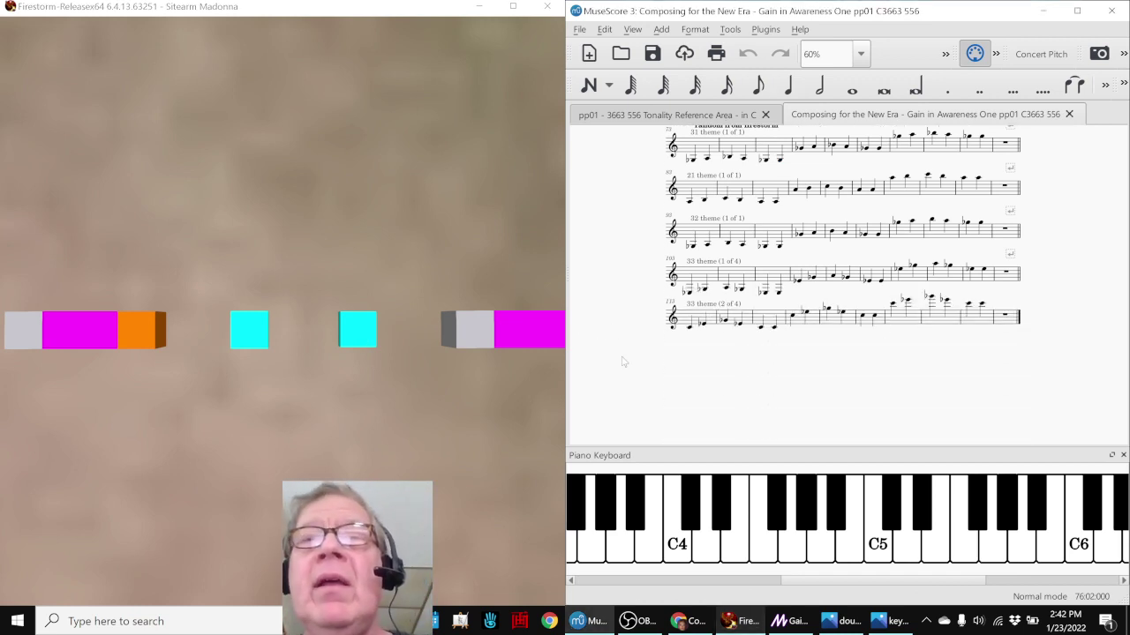
# - Show the double cycles sketch in Photos and return the score to the measure 48 cadence chord
pyautogui.click(843, 621)
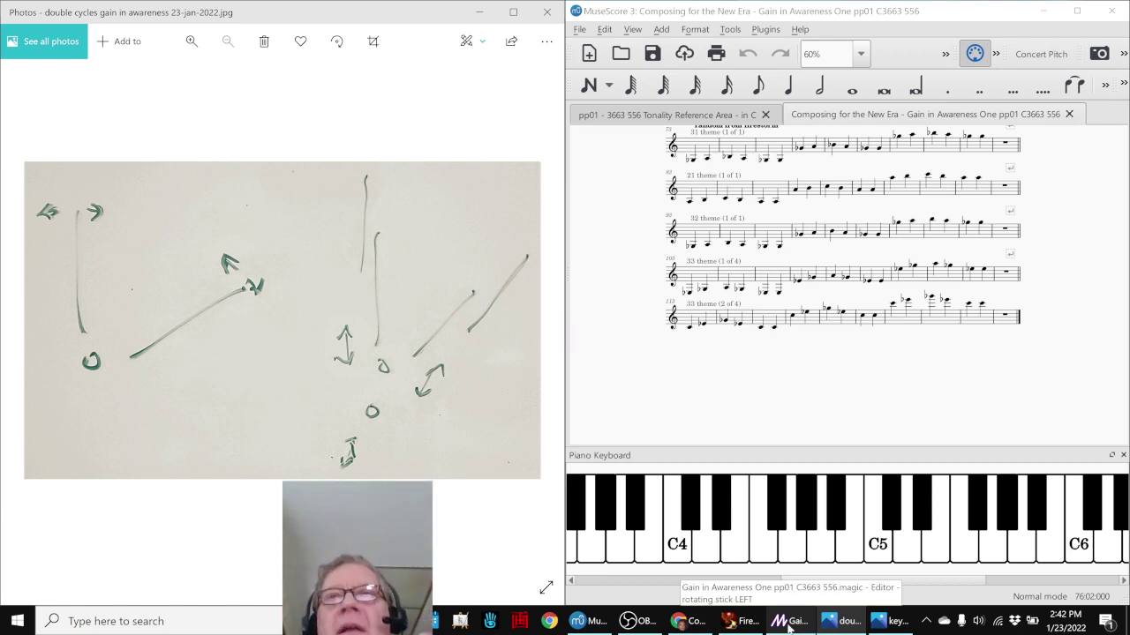
pyautogui.click(1051, 209)
pyautogui.scroll(5, 1050, 209)
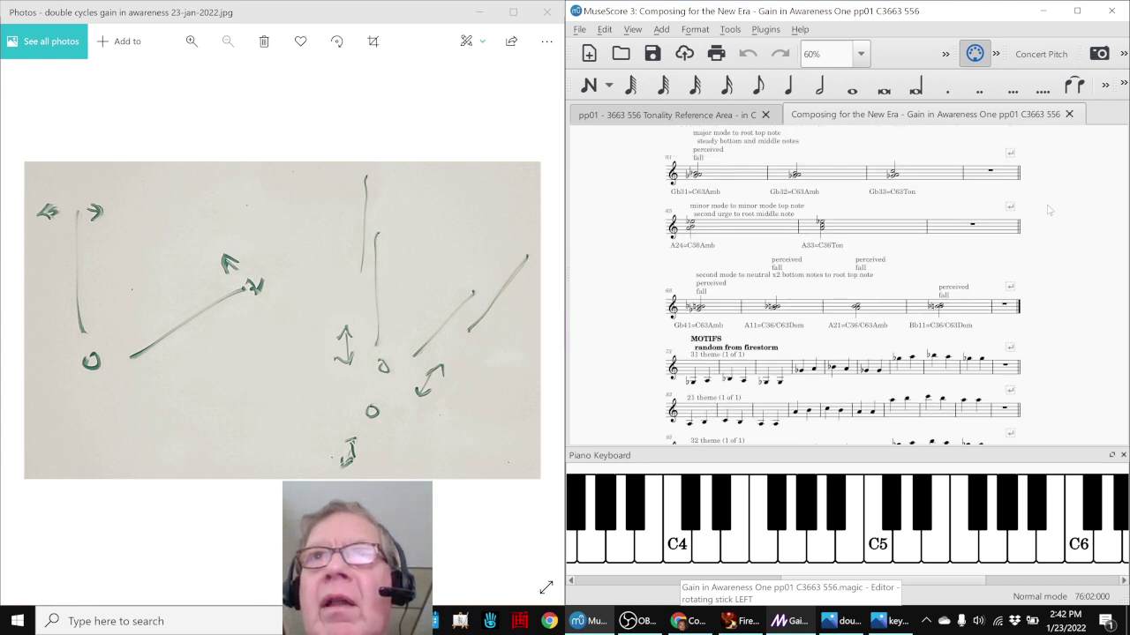
pyautogui.scroll(3, 1051, 209)
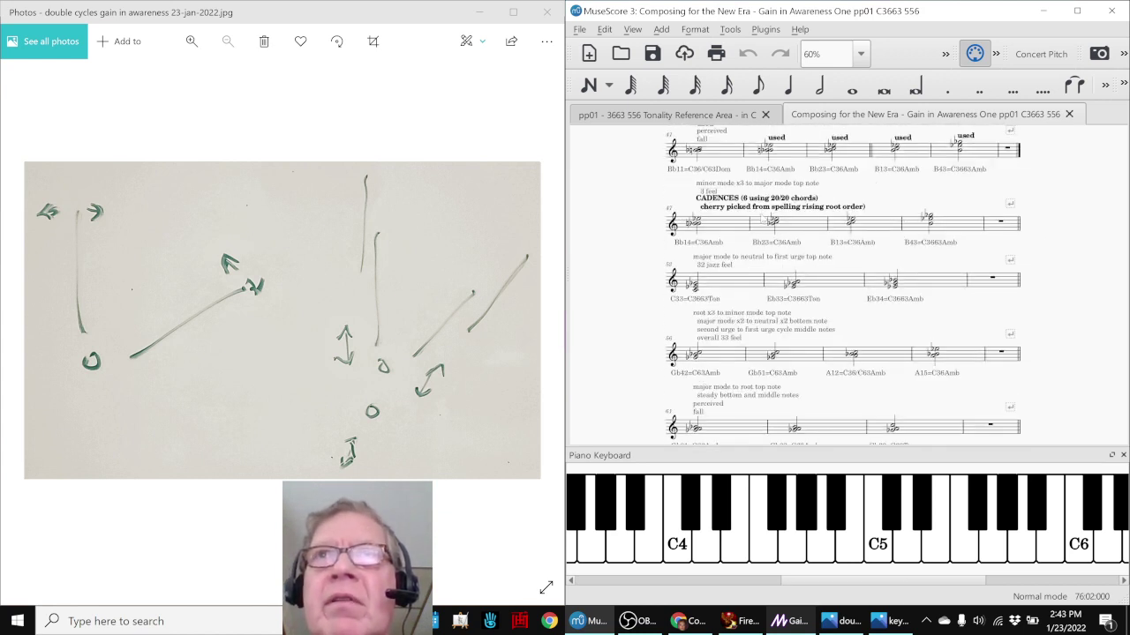
pyautogui.click(724, 227)
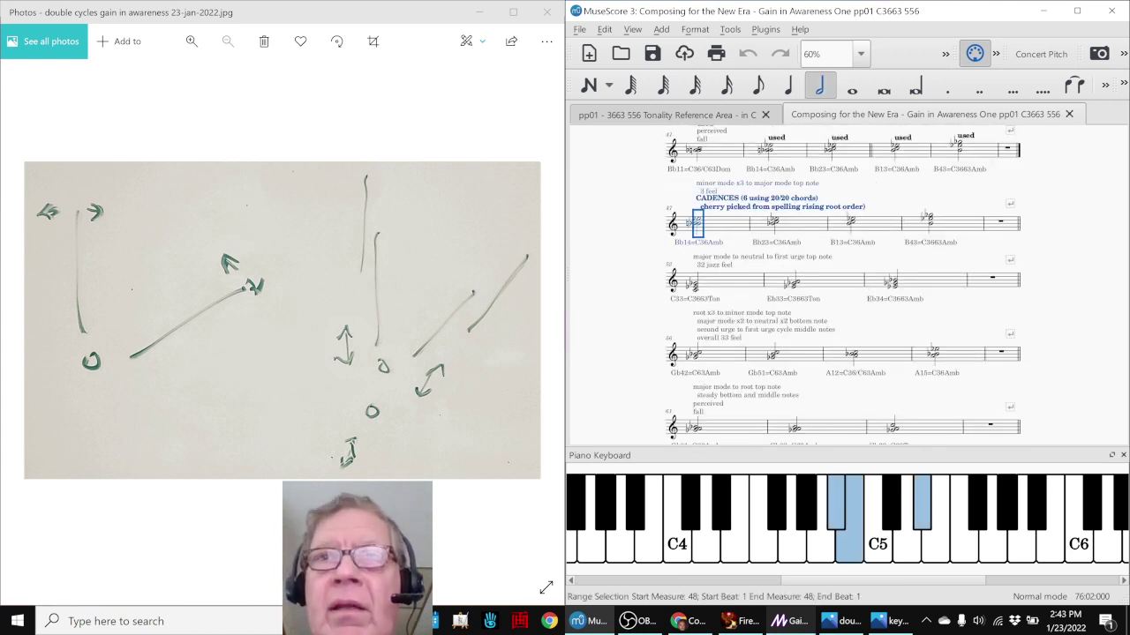
pyautogui.click(798, 619)
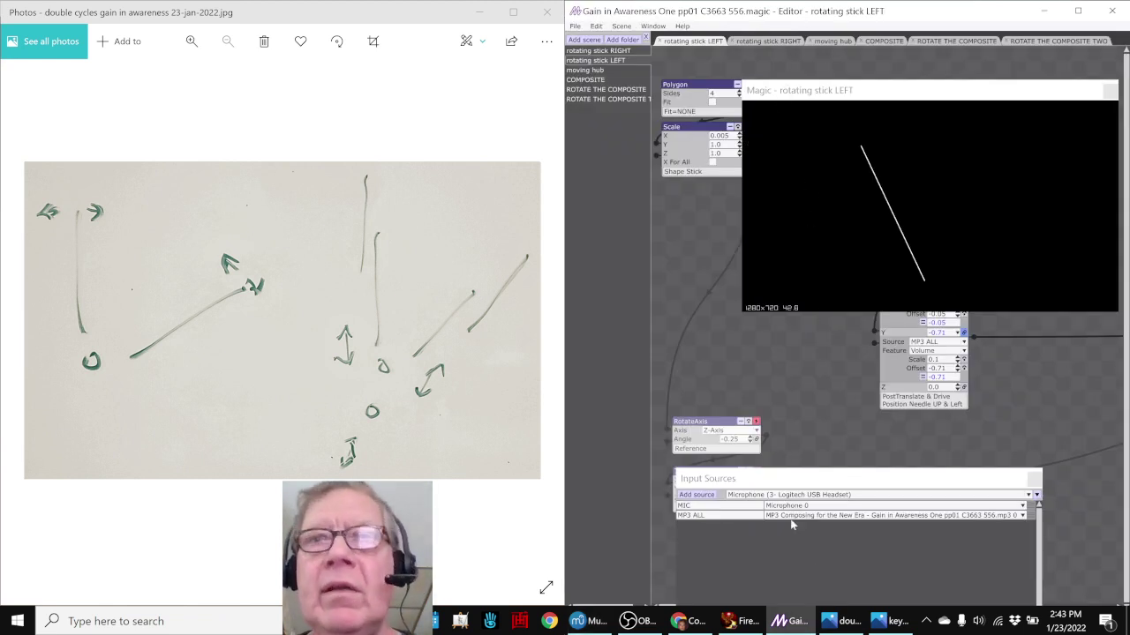
pyautogui.click(586, 620)
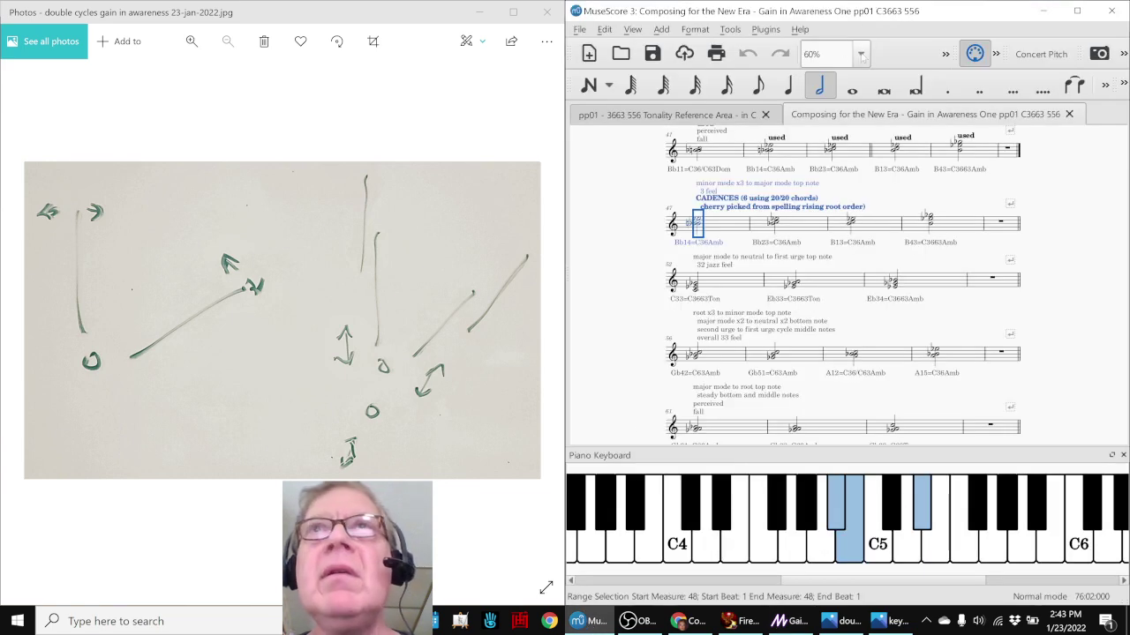
# - Snap MuseScore left beside the Magic editor, hide the piano keyboard, and briefly play the score
pyautogui.press('super+Left')
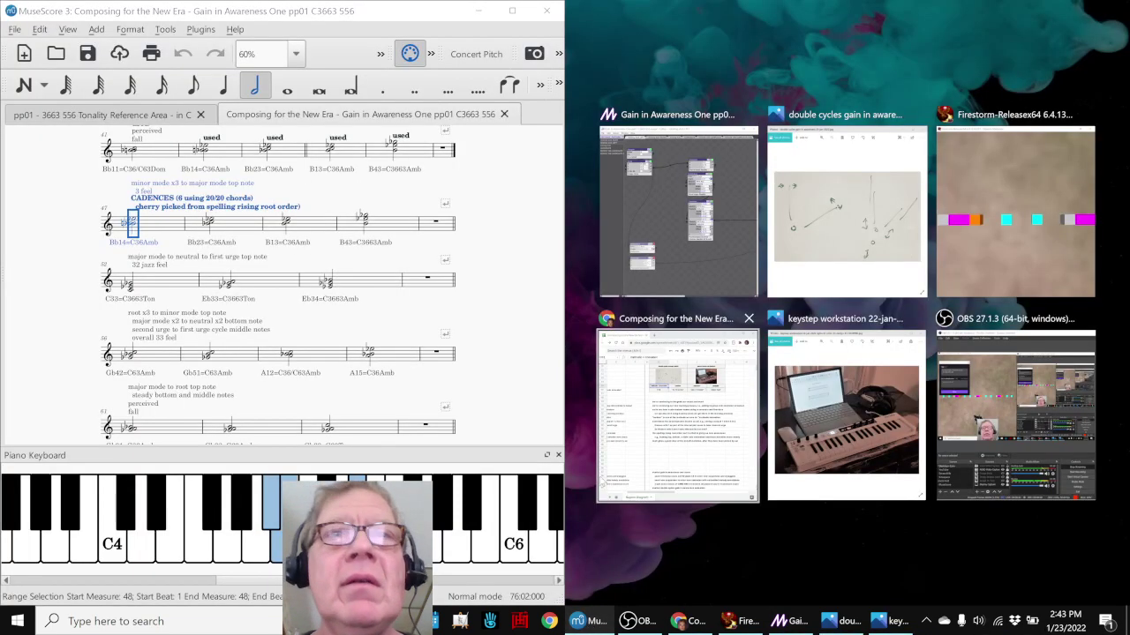
pyautogui.press('Return')
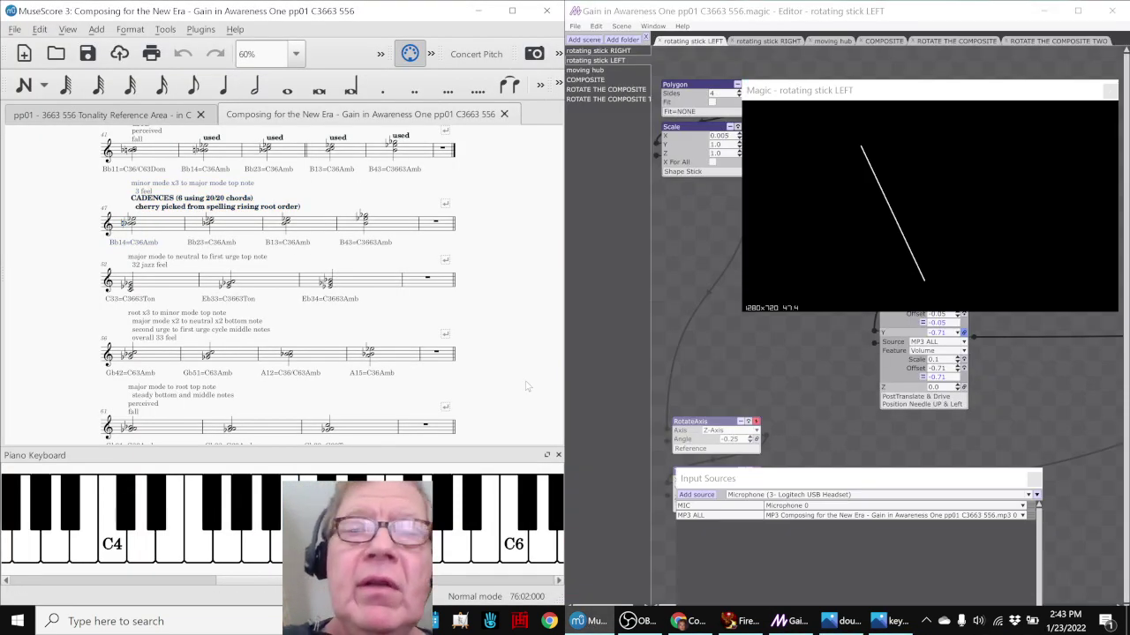
pyautogui.press('p')
pyautogui.scroll(10, 526, 386)
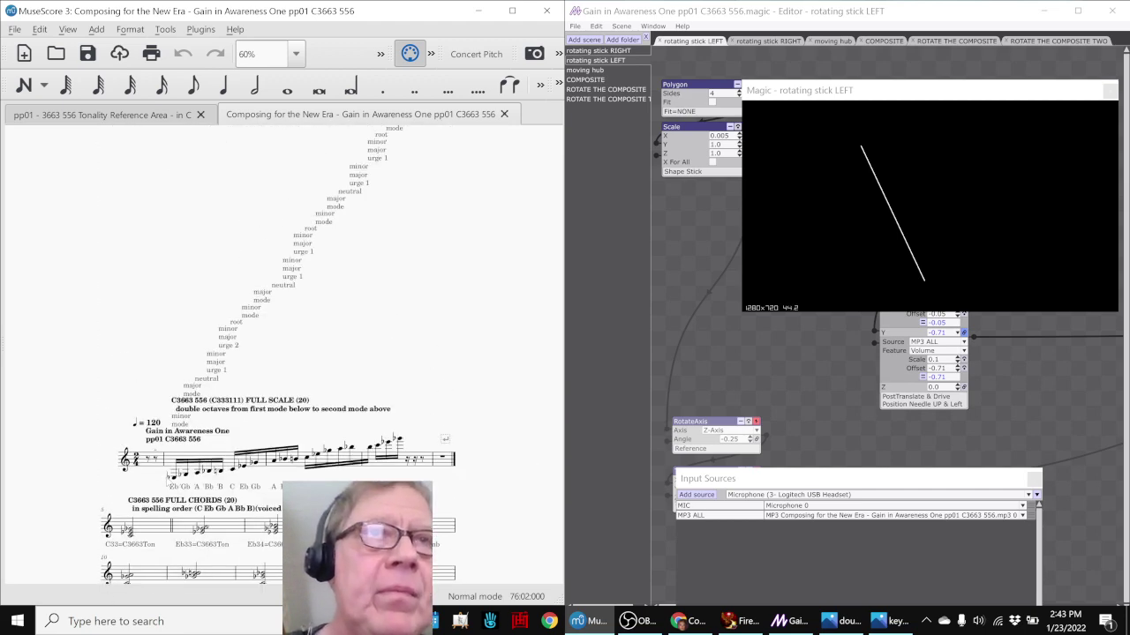
pyautogui.press('space')
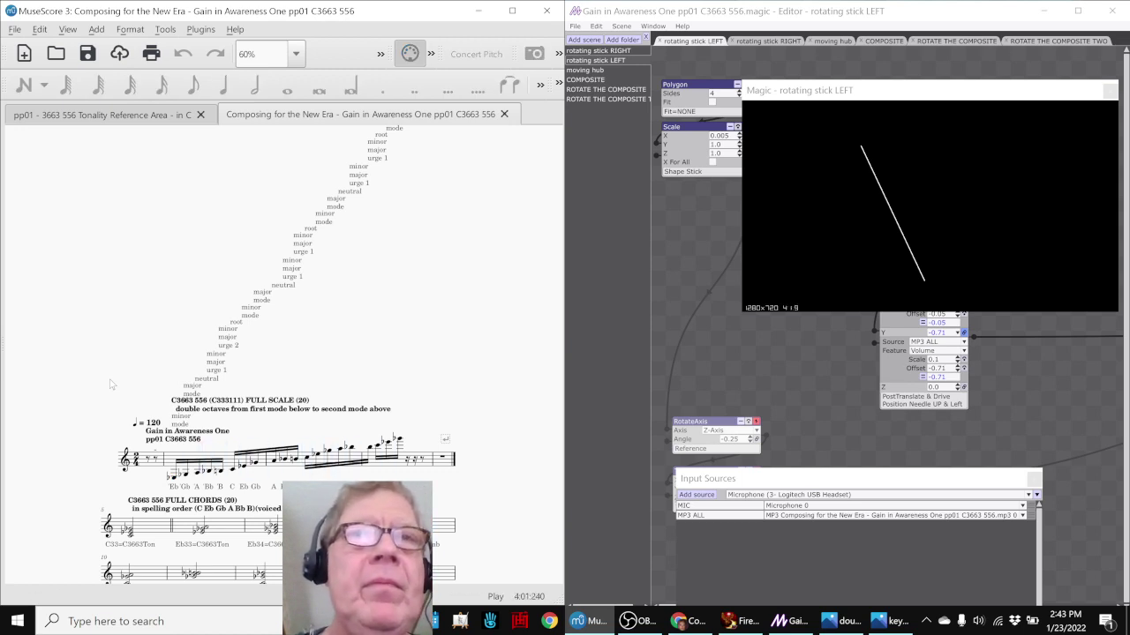
pyautogui.press('space')
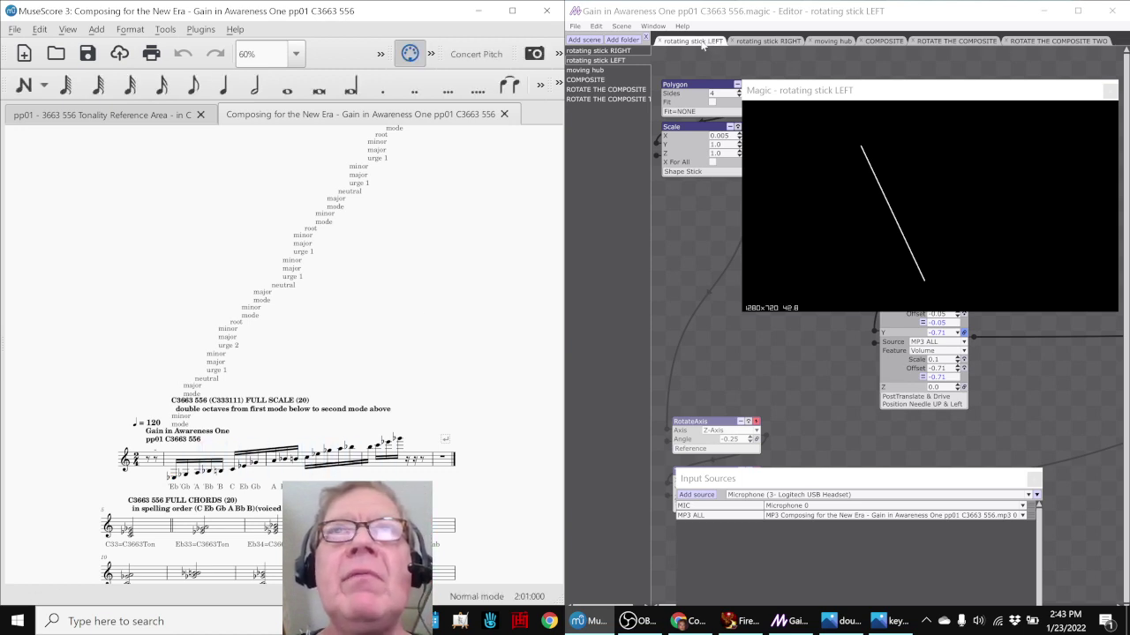
# - Show the Magic 'moving hub' scene after 'rotating stick RIGHT', with the double-cycles sketch alongside
pyautogui.click(682, 221)
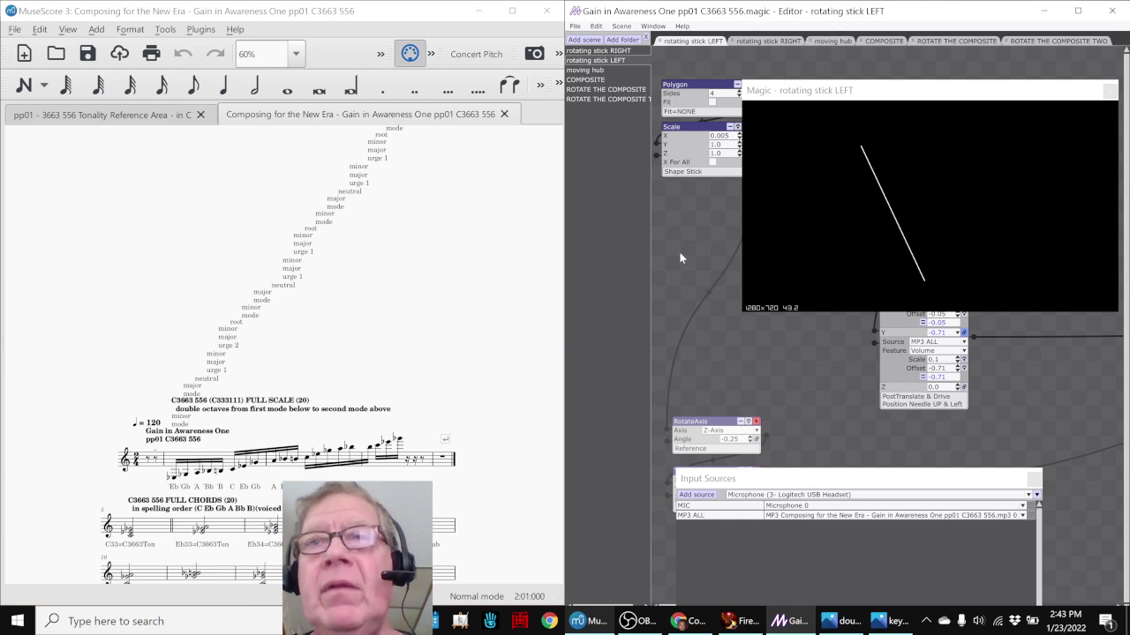
pyautogui.click(896, 622)
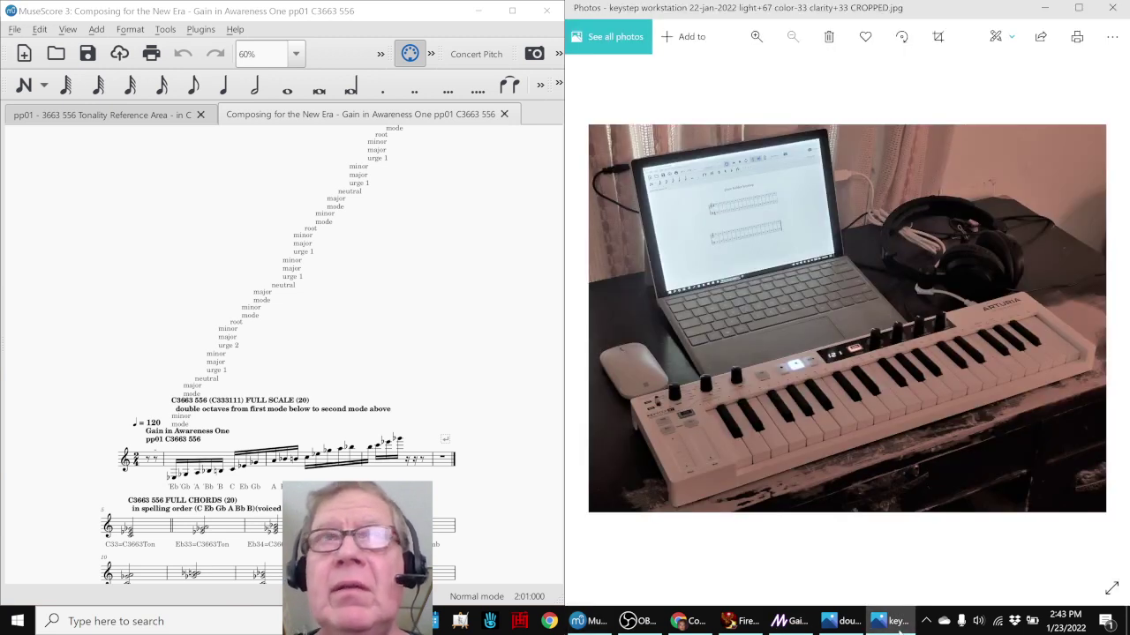
pyautogui.click(898, 623)
pyautogui.click(848, 623)
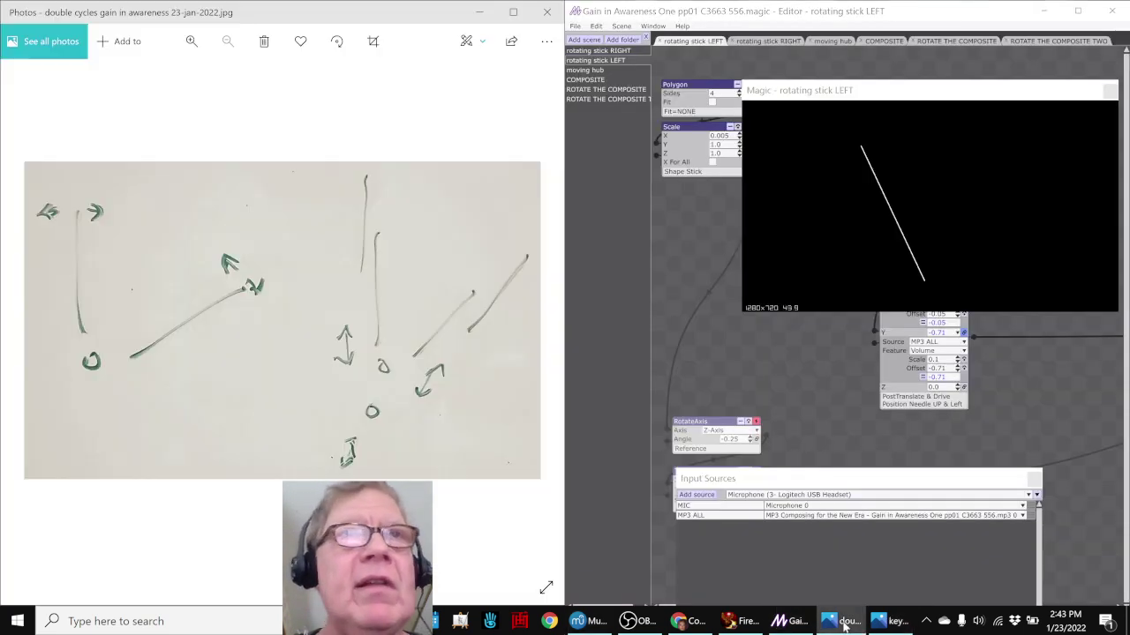
pyautogui.click(849, 622)
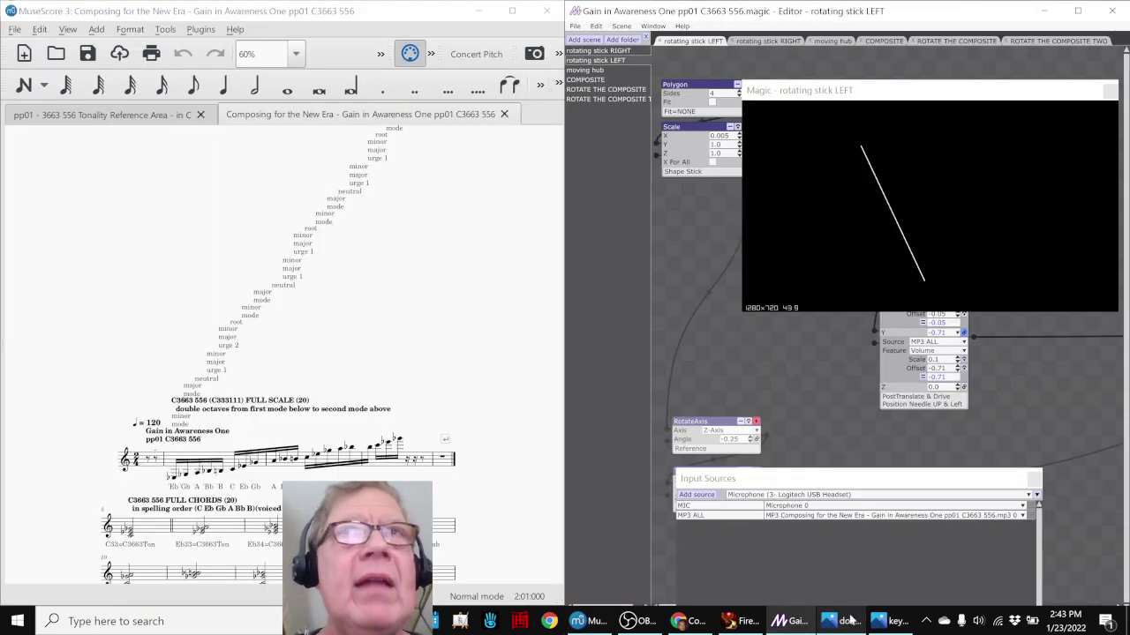
pyautogui.click(772, 41)
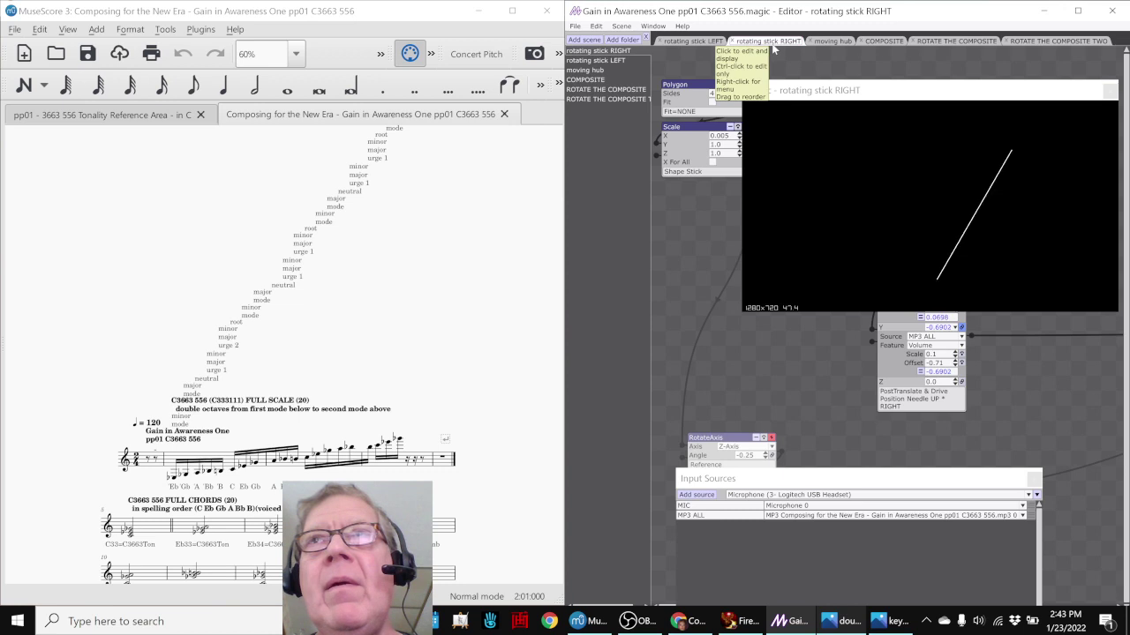
pyautogui.click(826, 45)
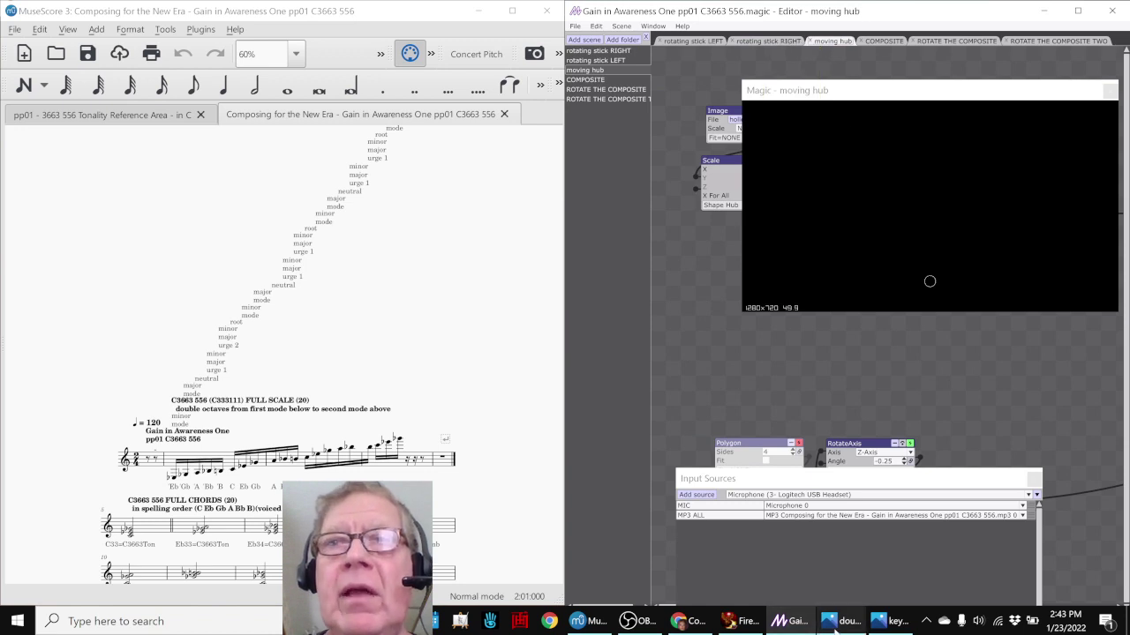
pyautogui.click(838, 621)
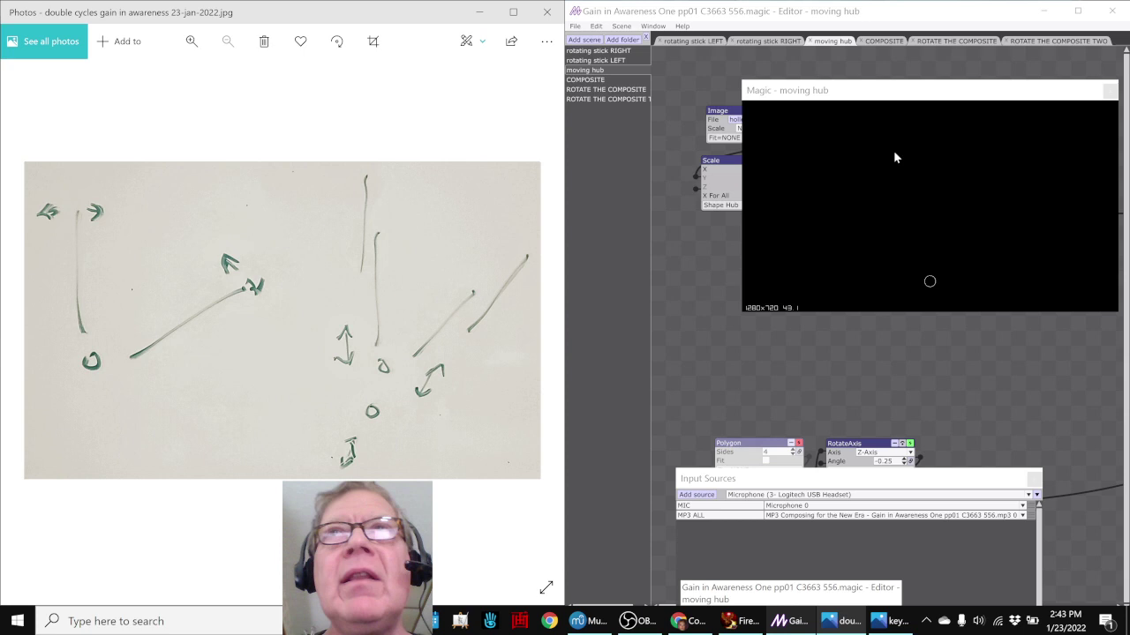
# - Return to the Magic editor and show the COMPOSITE scene with its V-shaped sticks
pyautogui.click(876, 77)
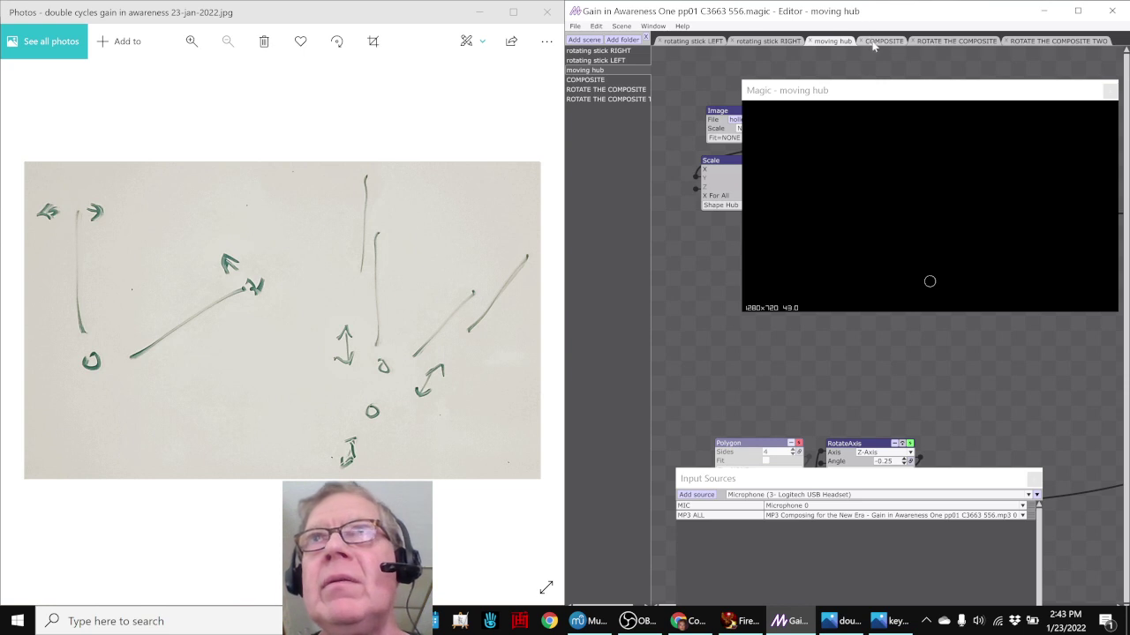
pyautogui.click(872, 40)
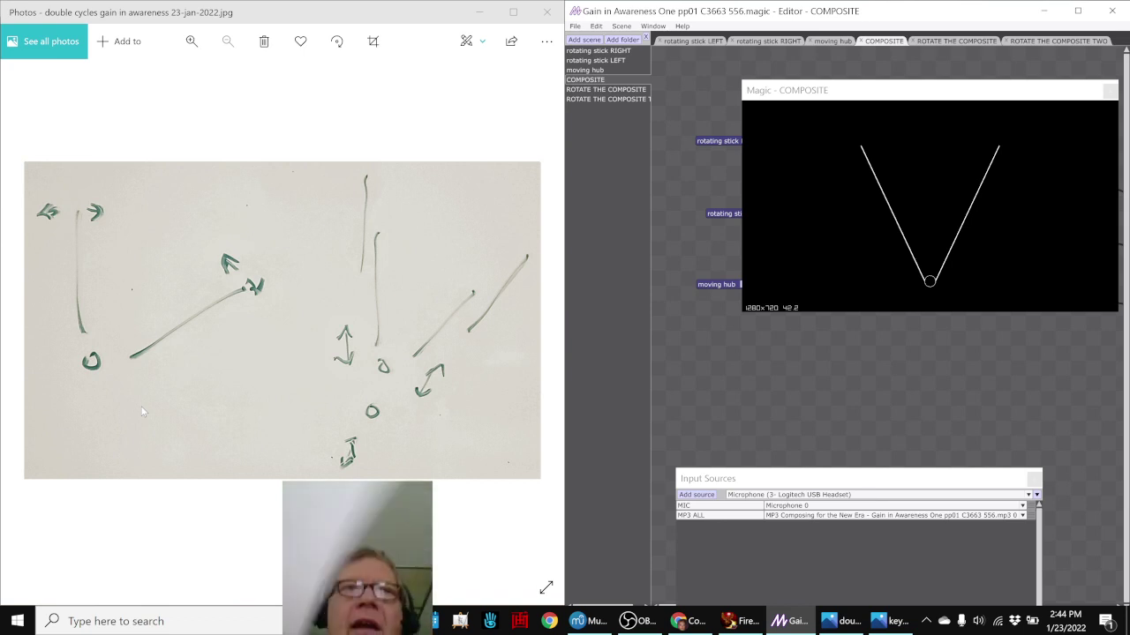
# - Go from the ROTATE THE COMPOSITE scene to ROTATE THE COMPOSITE TWO's four rotated copies
pyautogui.click(953, 42)
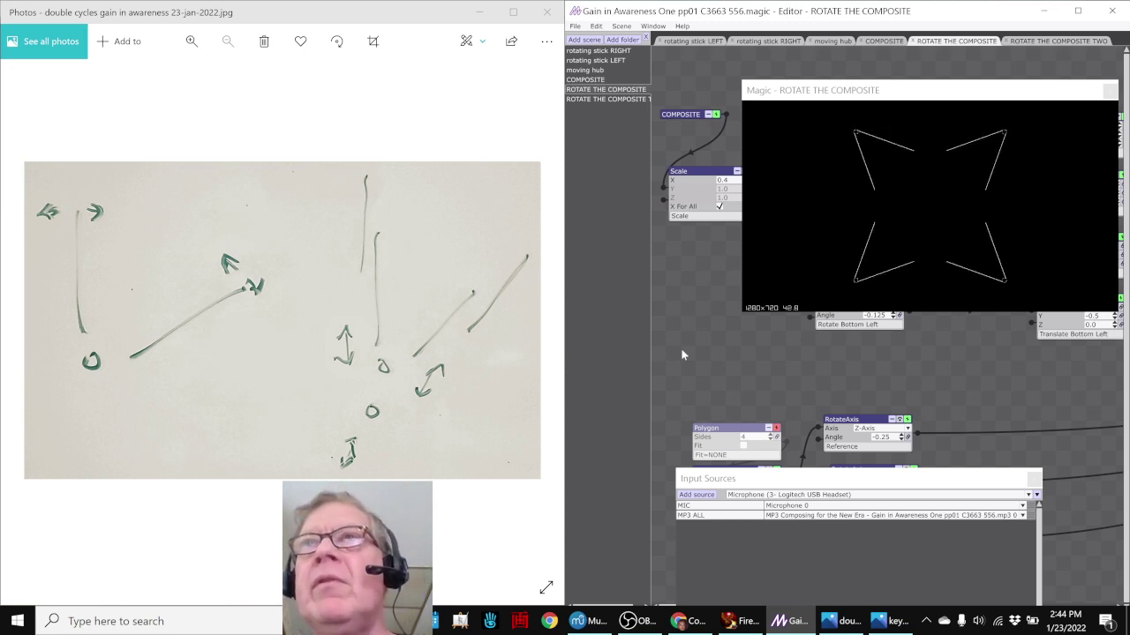
pyautogui.click(1026, 44)
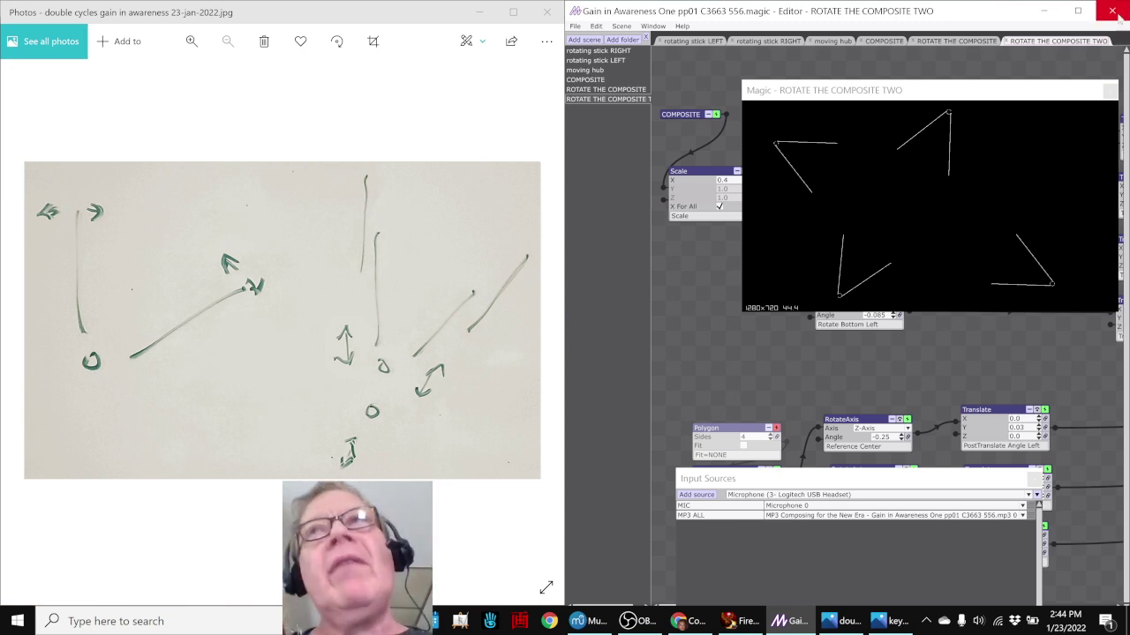
# - Hide Magic and the sketch photo, maximize MuseScore, and switch to Continuous View
pyautogui.click(1044, 11)
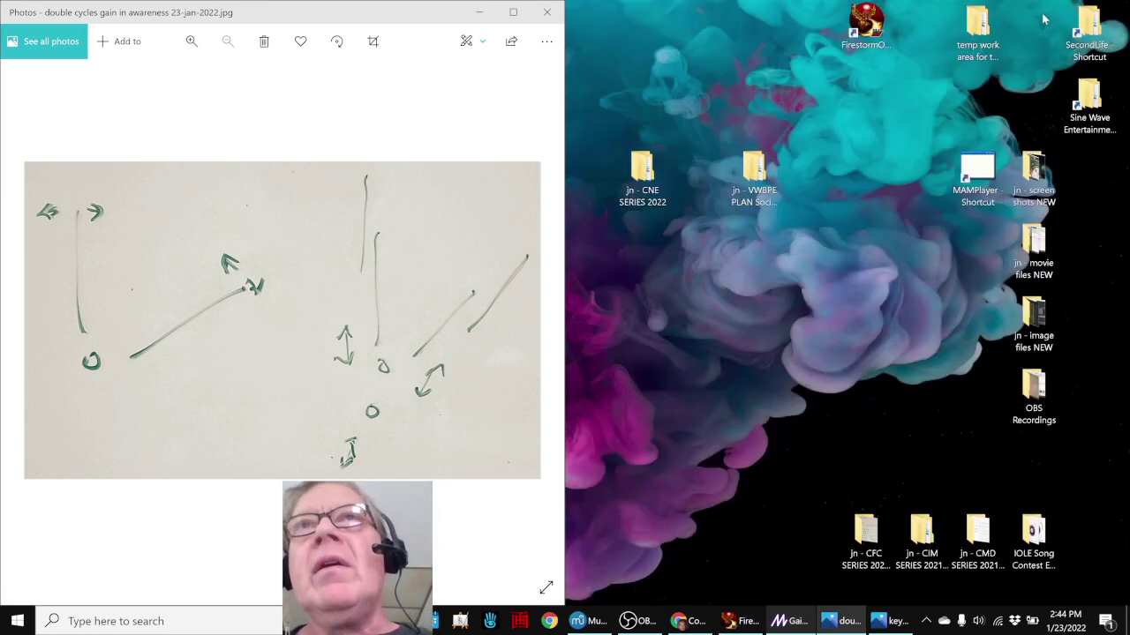
pyautogui.click(482, 15)
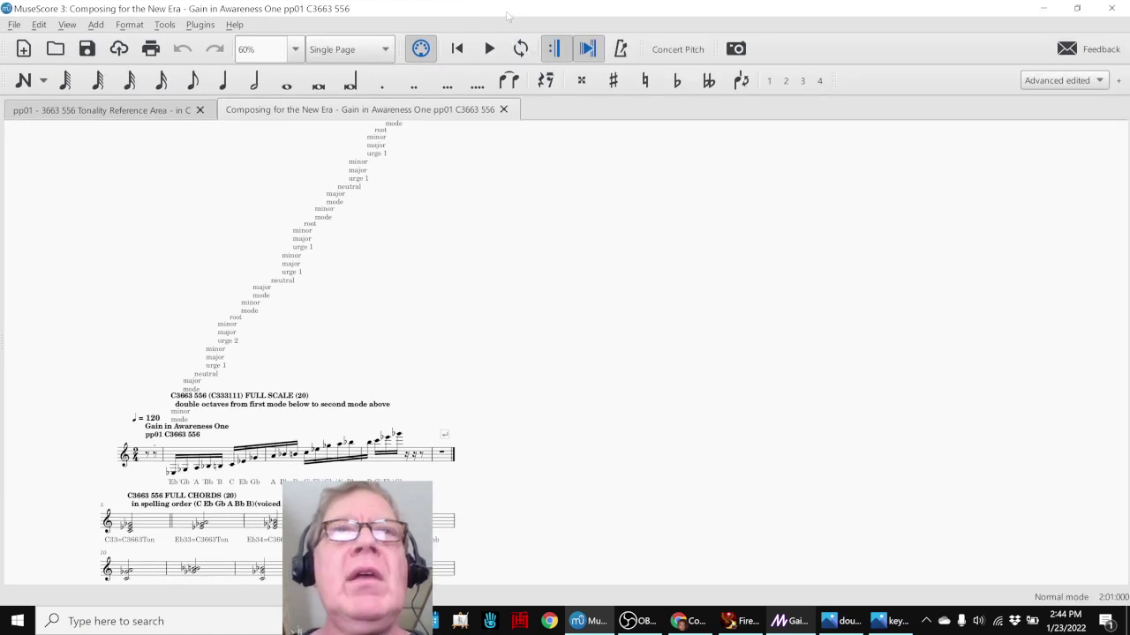
pyautogui.click(512, 11)
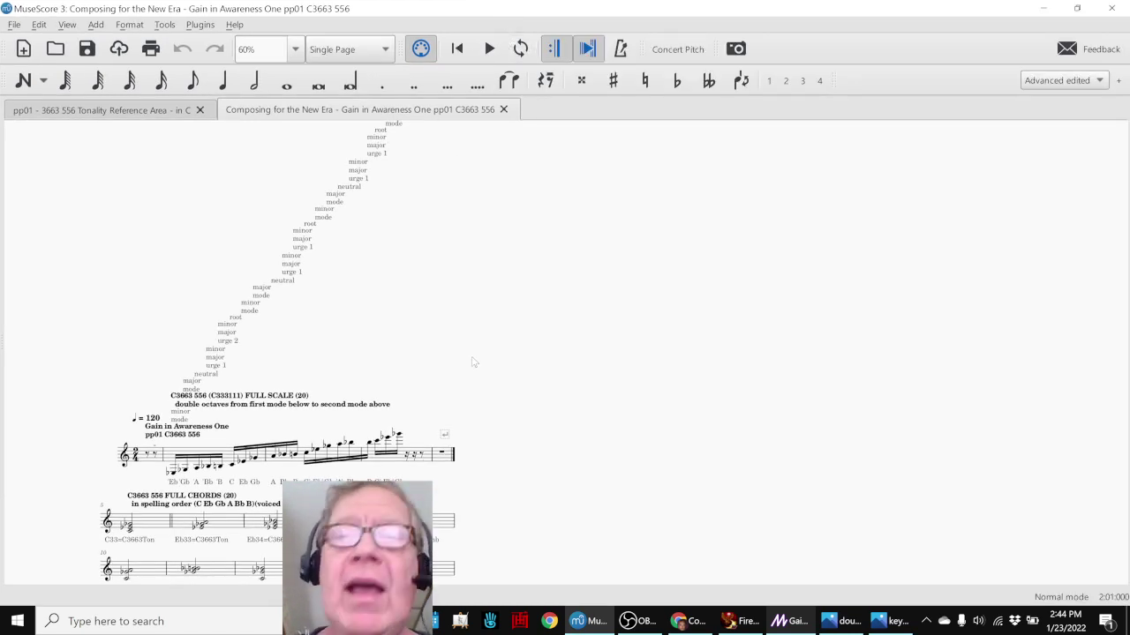
pyautogui.click(322, 50)
pyautogui.click(331, 30)
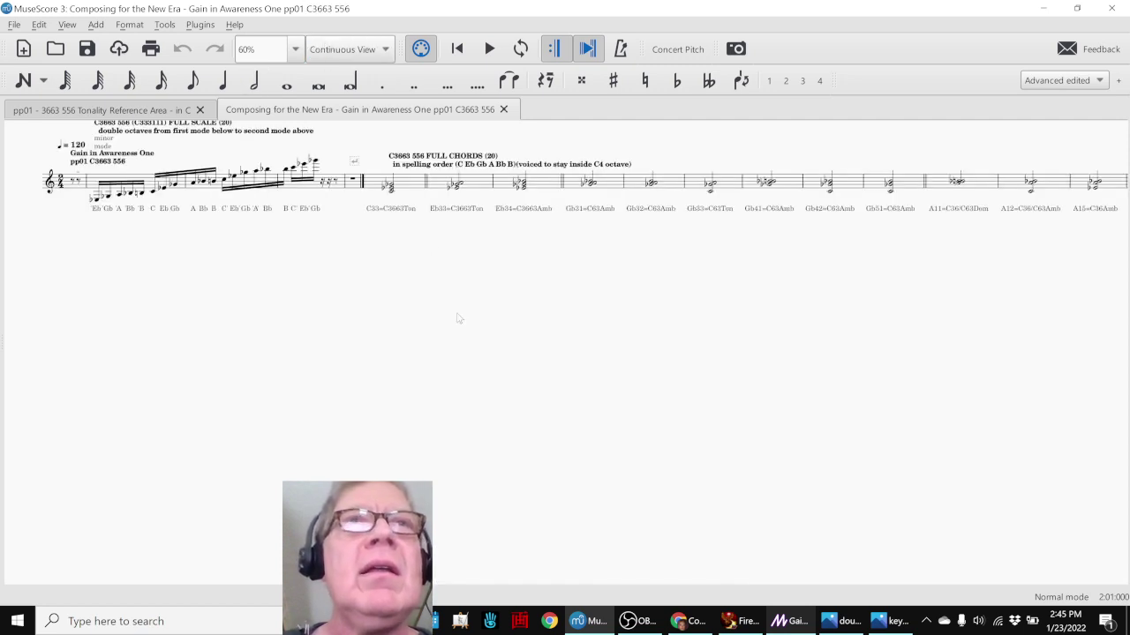
# - Scroll along the score and select the first measure of the CADENCES section
pyautogui.hscroll(10, 398, 443)
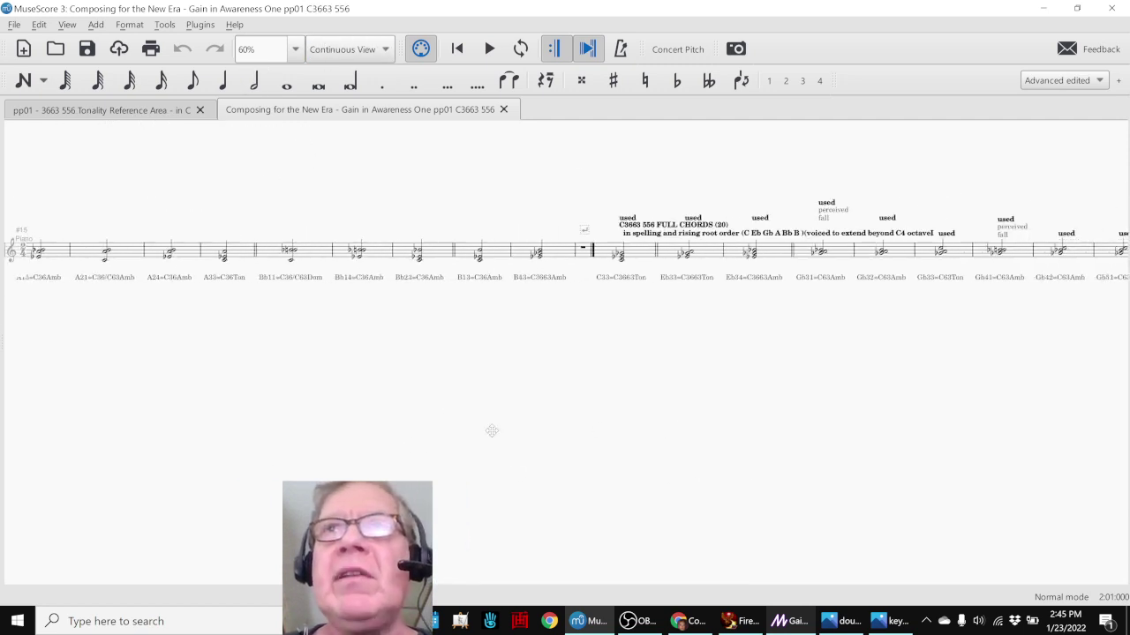
pyautogui.moveTo(577, 429); pyautogui.dragTo(277, 429)
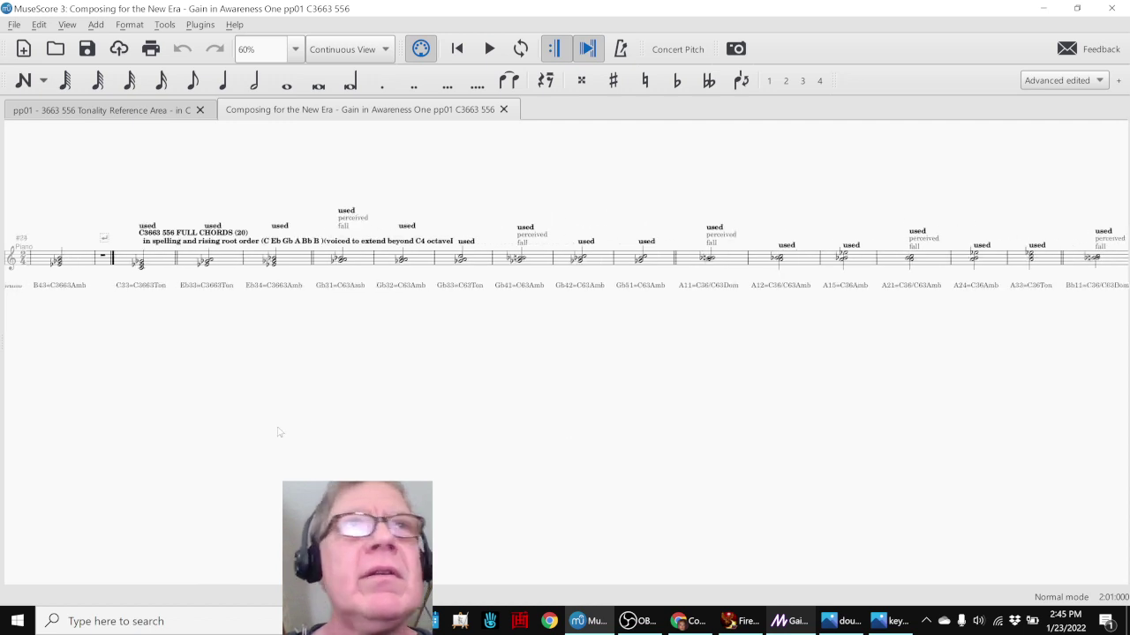
pyautogui.hscroll(10, 468, 427)
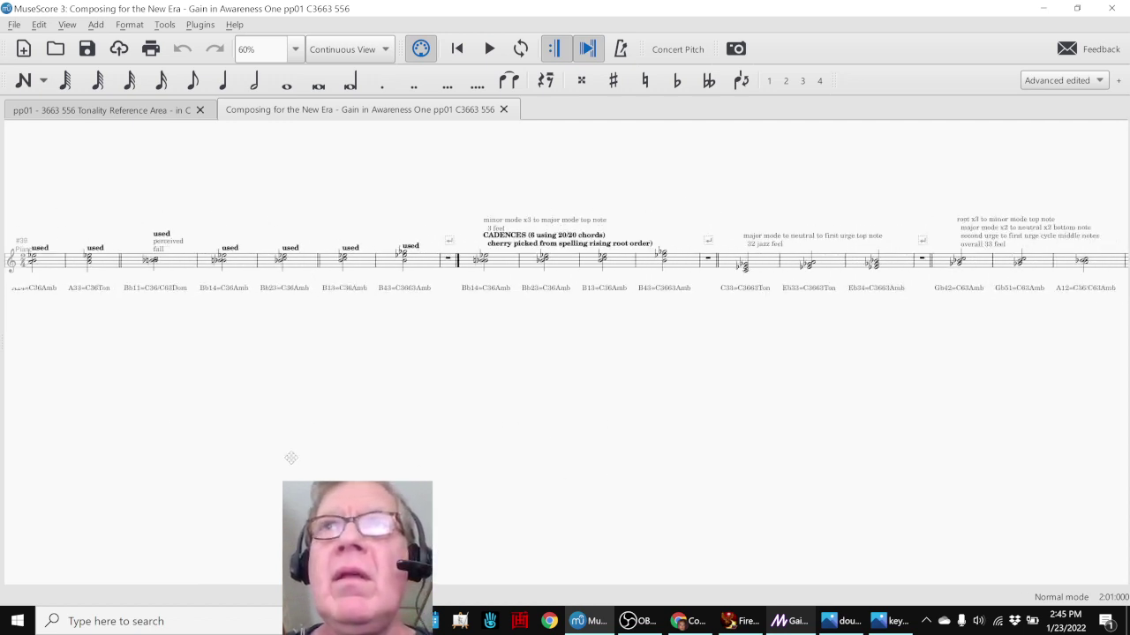
pyautogui.hscroll(2, 333, 470)
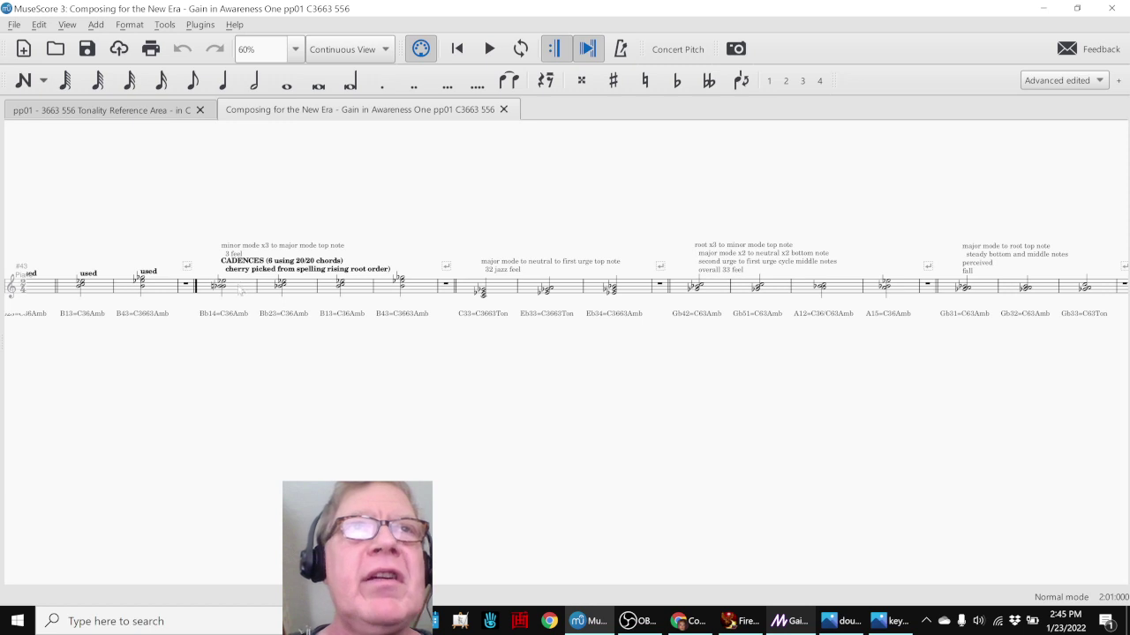
pyautogui.click(232, 288)
pyautogui.hscroll(6, 660, 456)
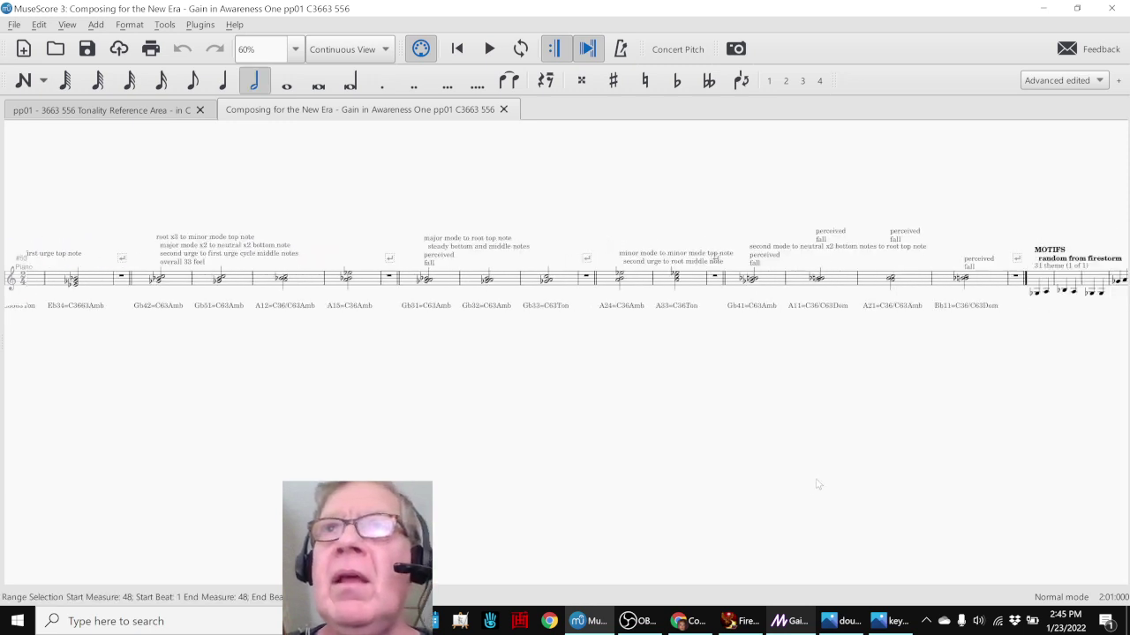
pyautogui.hscroll(3, 817, 483)
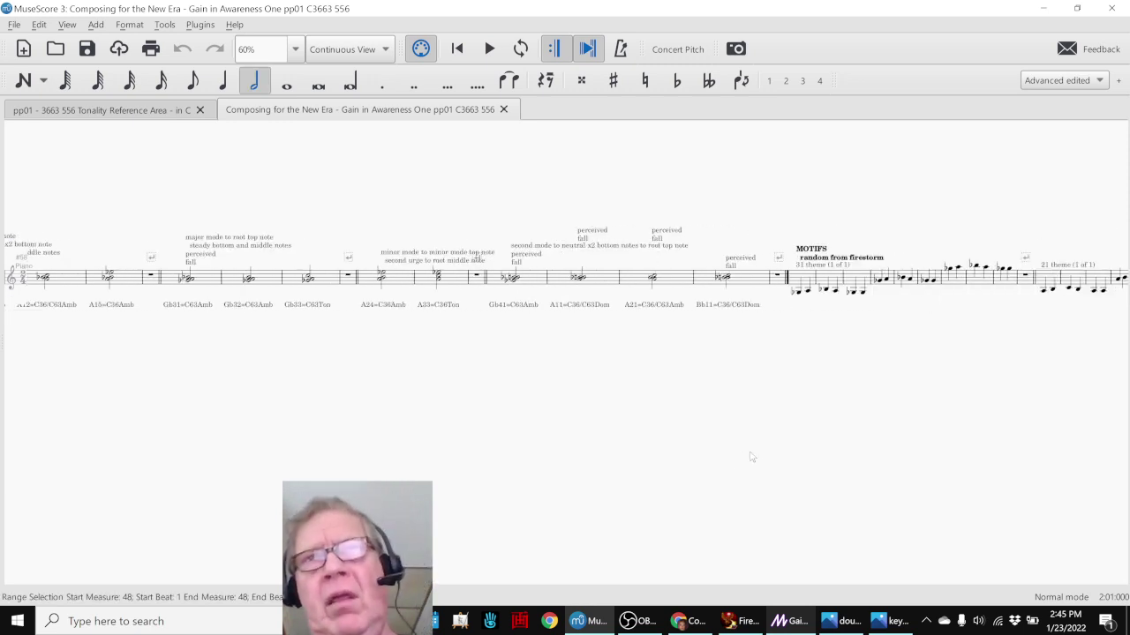
pyautogui.click(798, 293)
pyautogui.press('Escape')
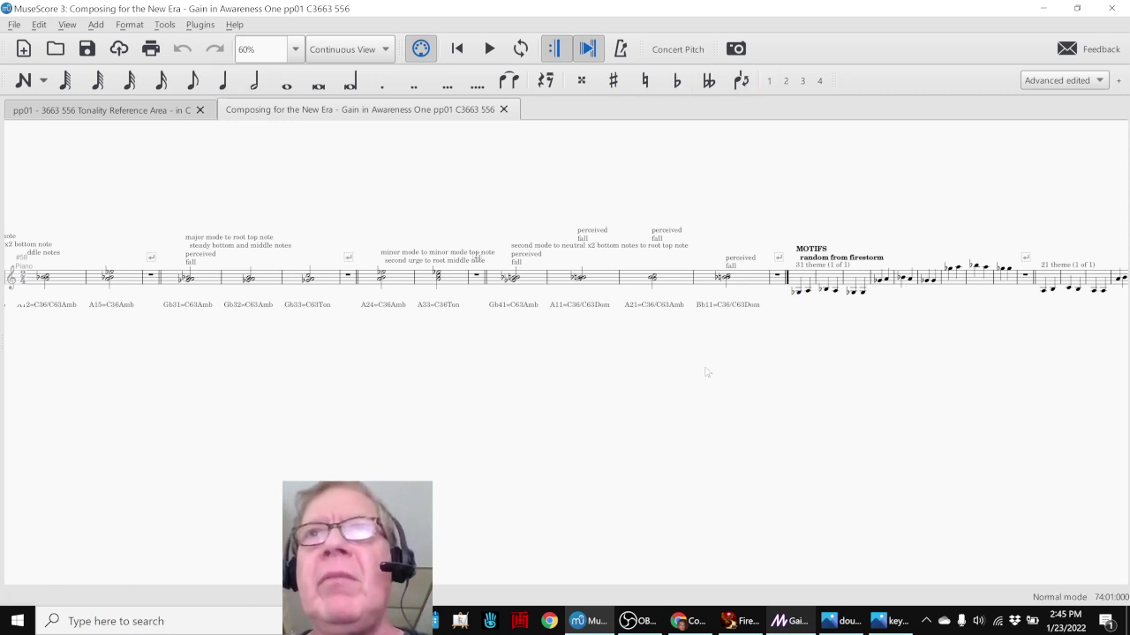
pyautogui.hscroll(-10, 446, 467)
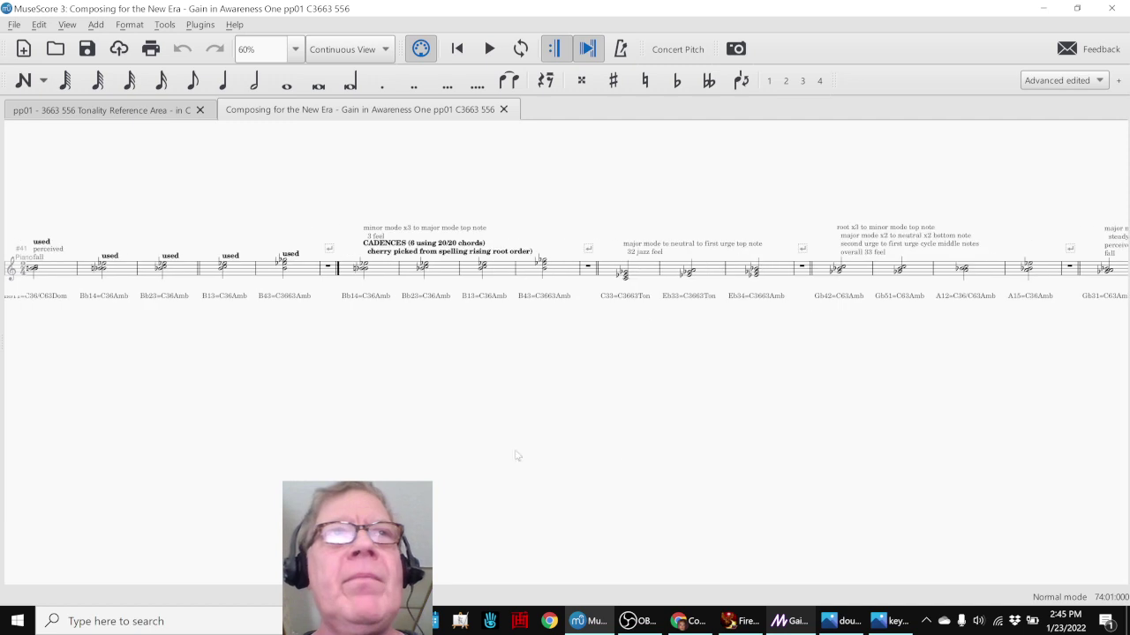
pyautogui.click(383, 273)
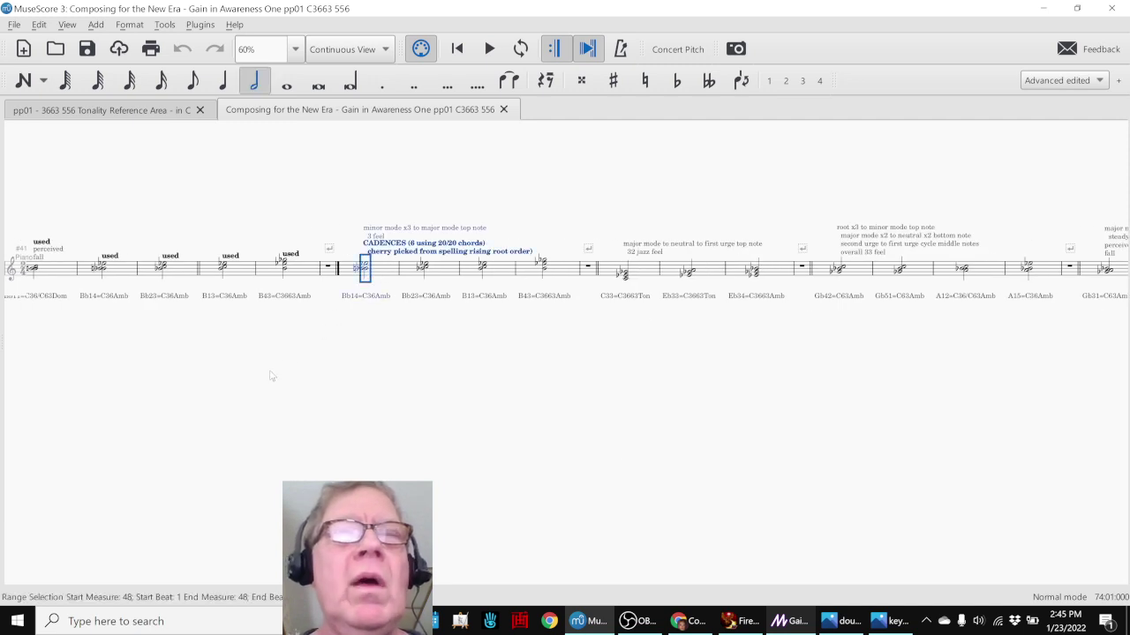
pyautogui.click(271, 378)
pyautogui.press('space')
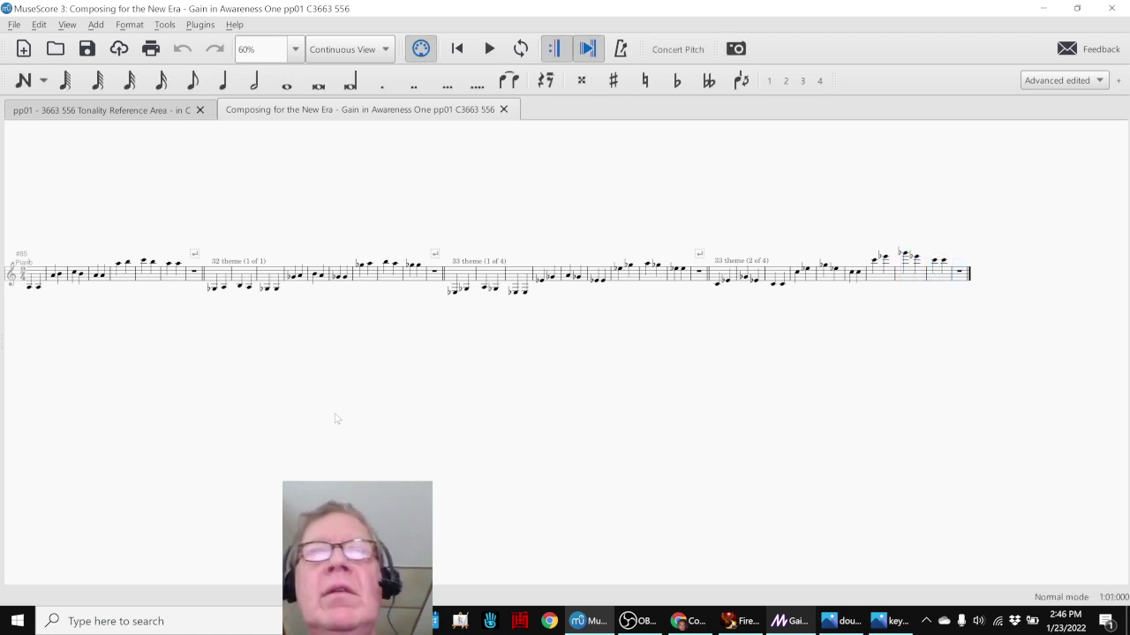
pyautogui.click(678, 621)
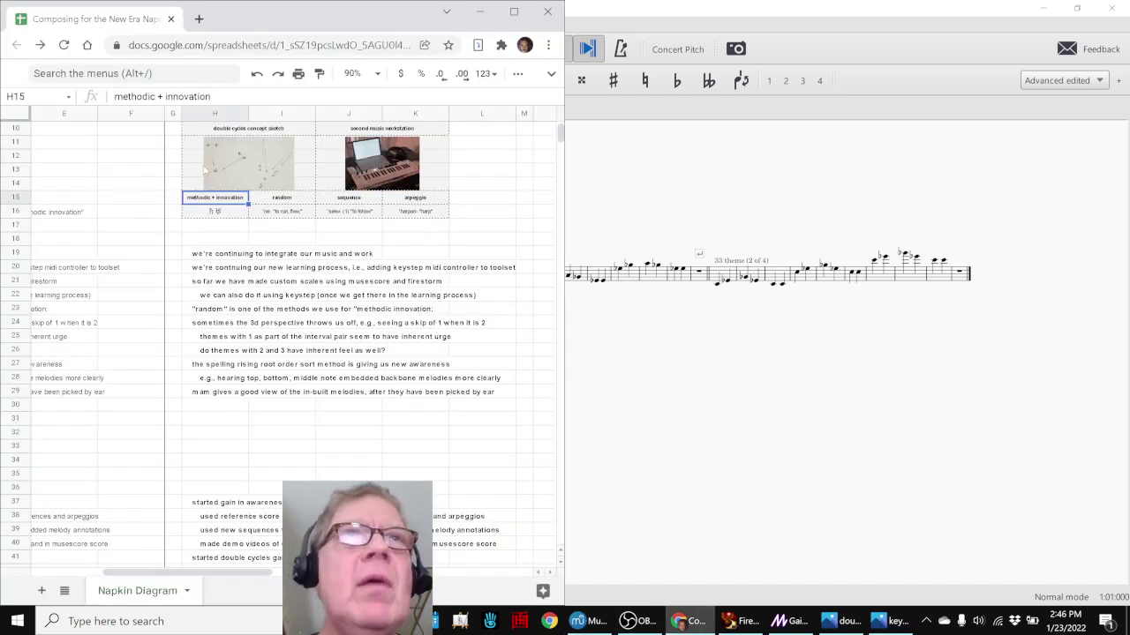
# - Scroll to the top of the sheet and select the double cycles concept sketch image
pyautogui.scroll(3, 205, 169)
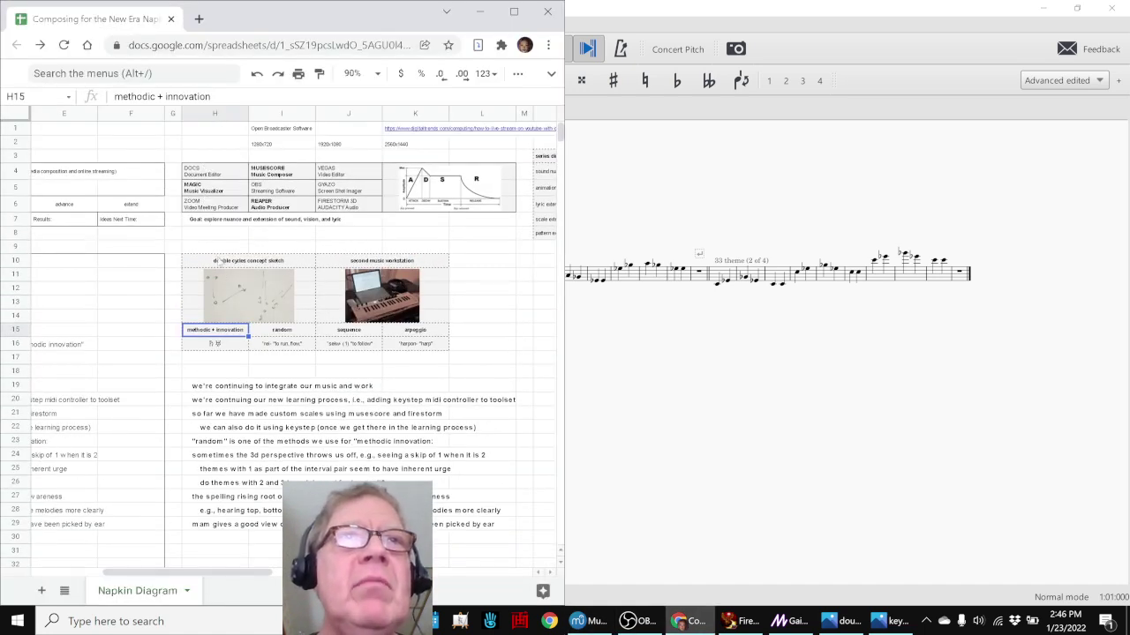
pyautogui.click(219, 262)
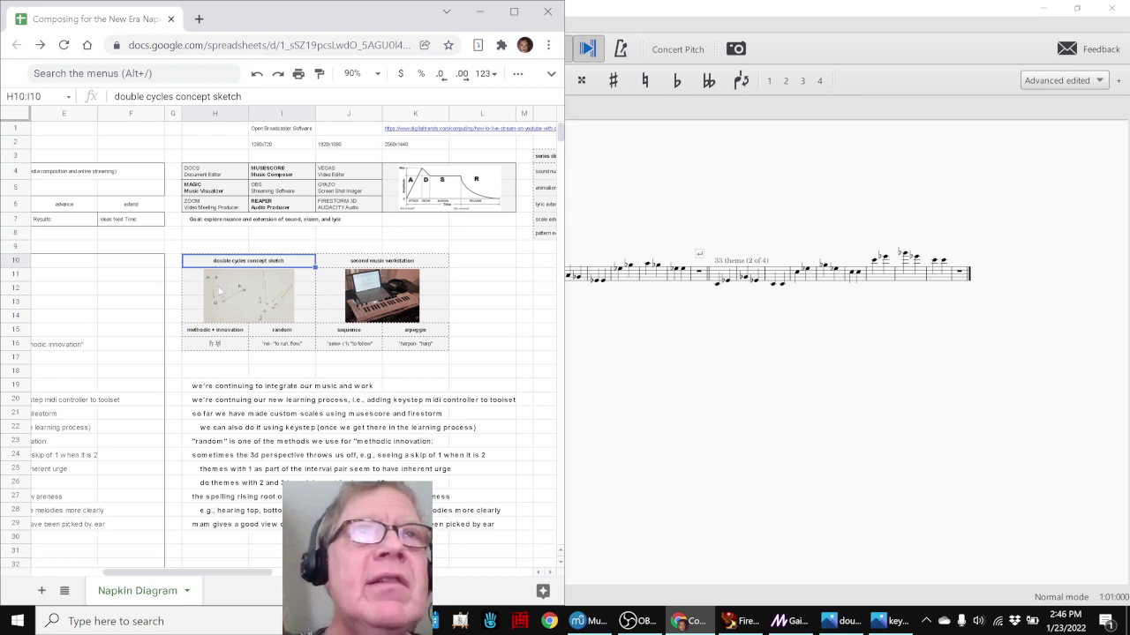
pyautogui.click(219, 290)
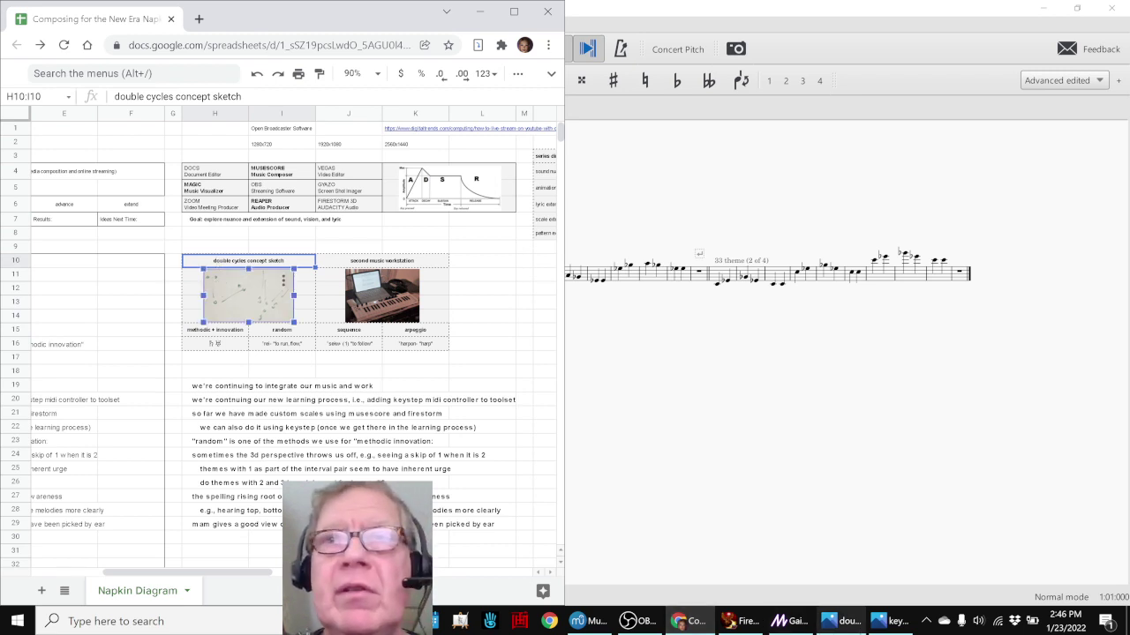
# - View the keystep workstation and double cycles sketch photos full size, then hide both
pyautogui.click(893, 621)
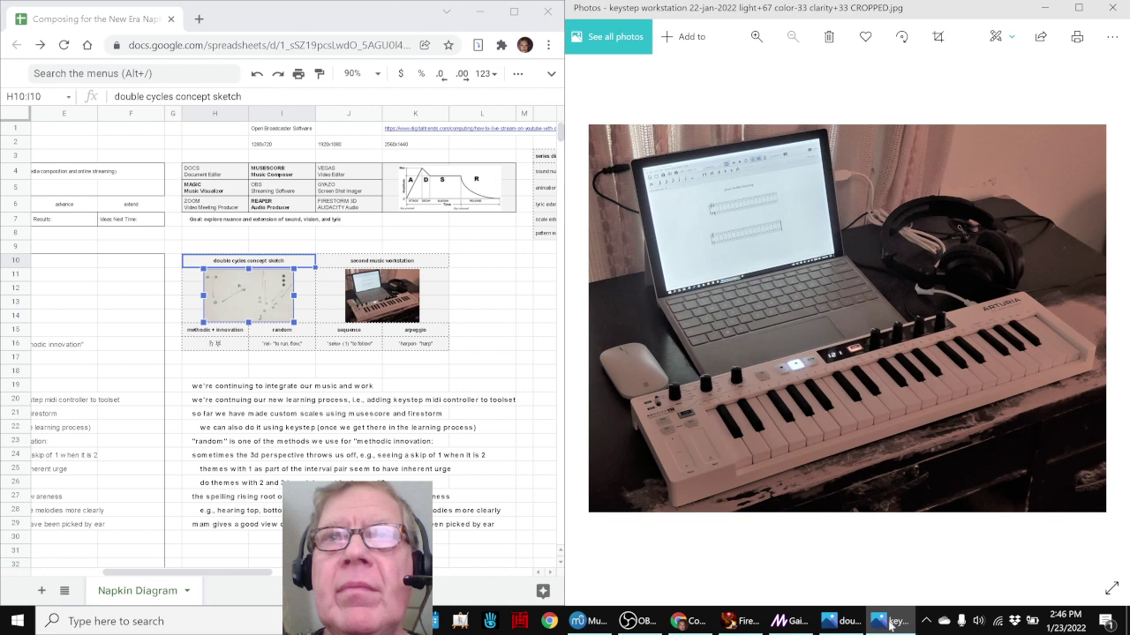
pyautogui.click(847, 621)
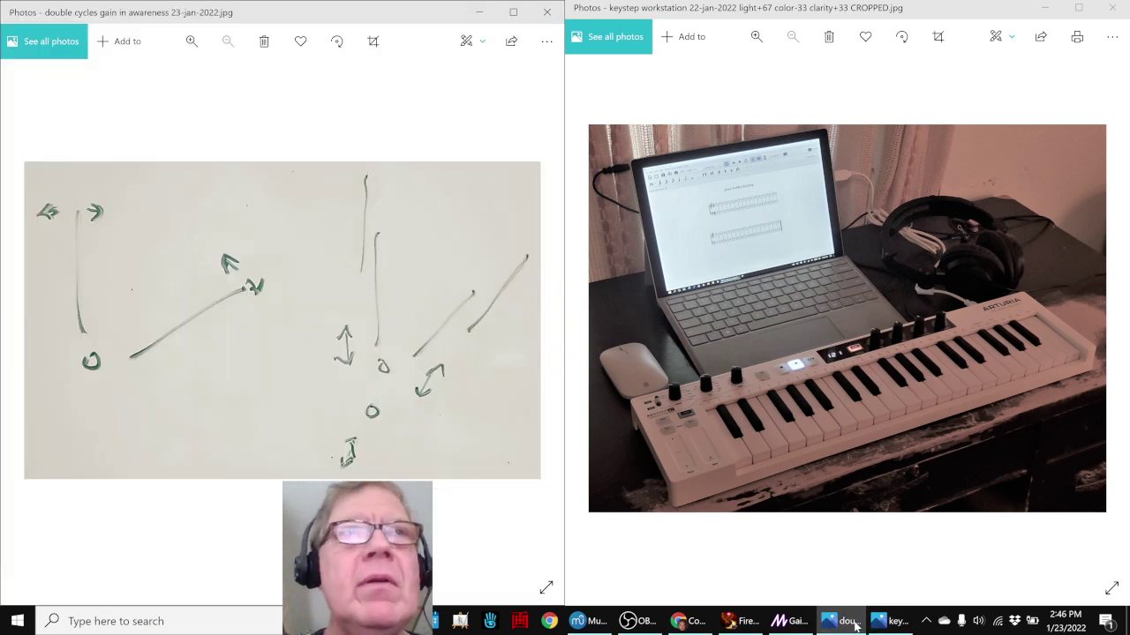
pyautogui.click(849, 622)
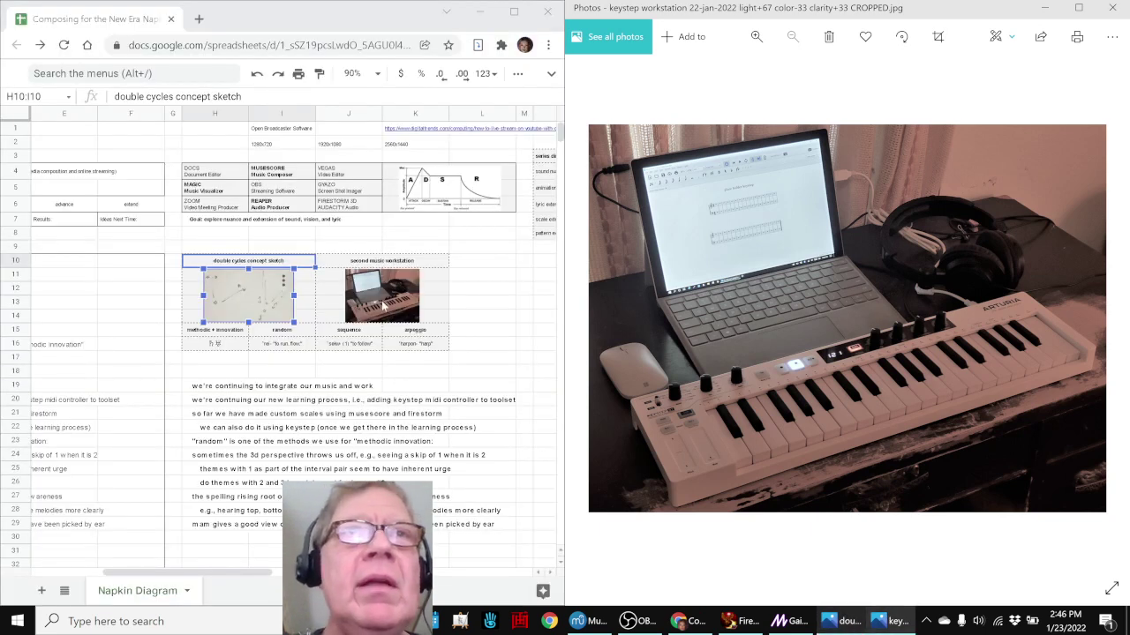
pyautogui.click(887, 622)
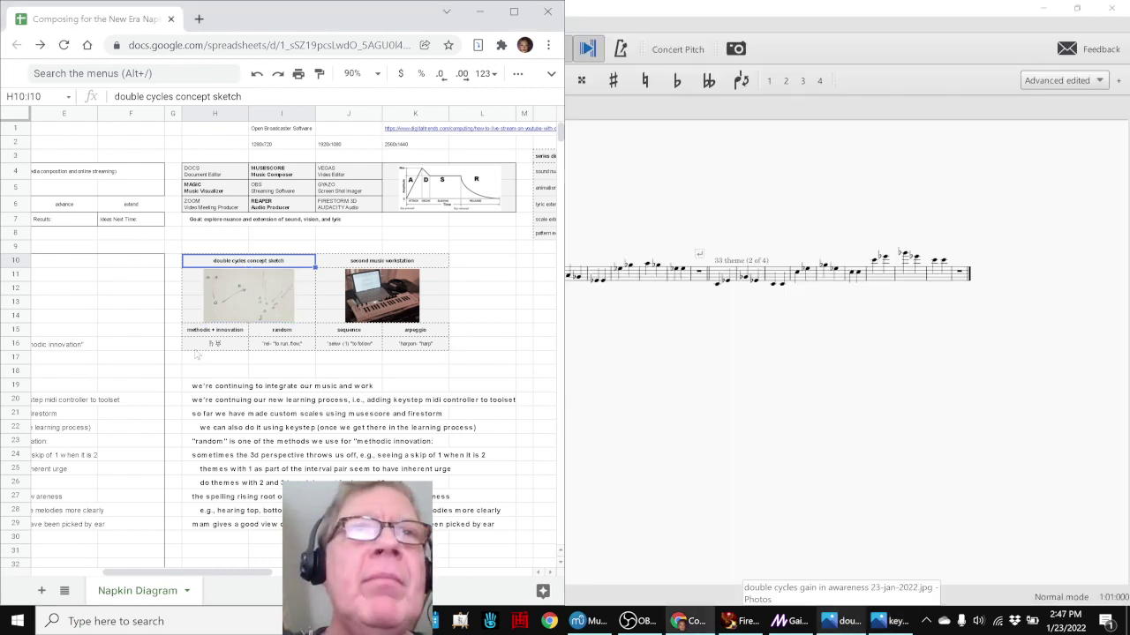
pyautogui.click(203, 347)
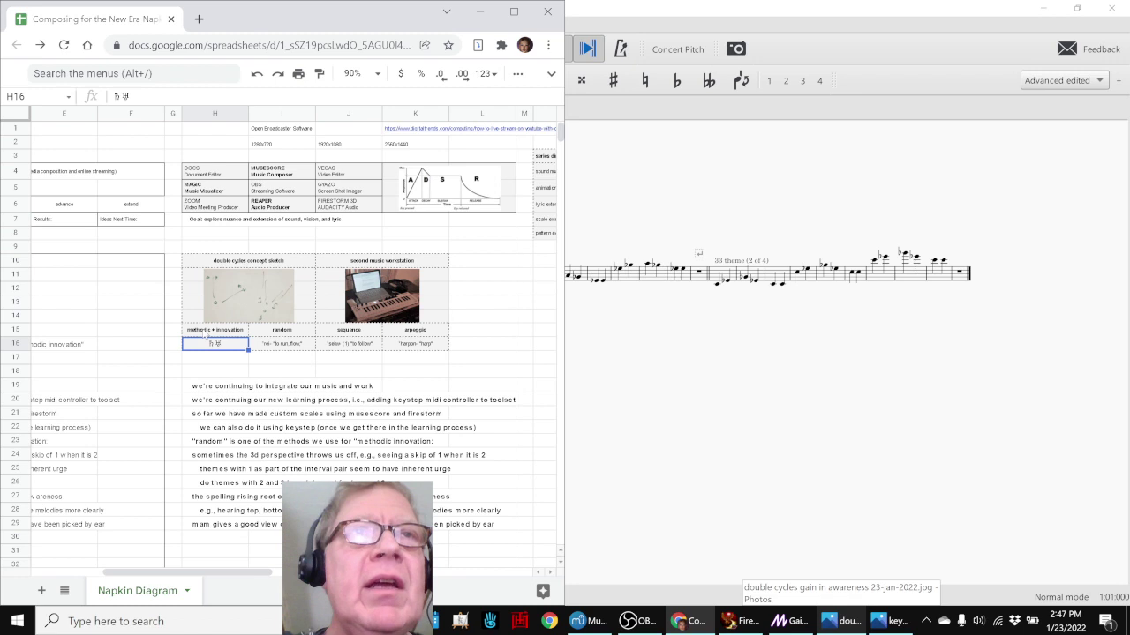
pyautogui.click(270, 332)
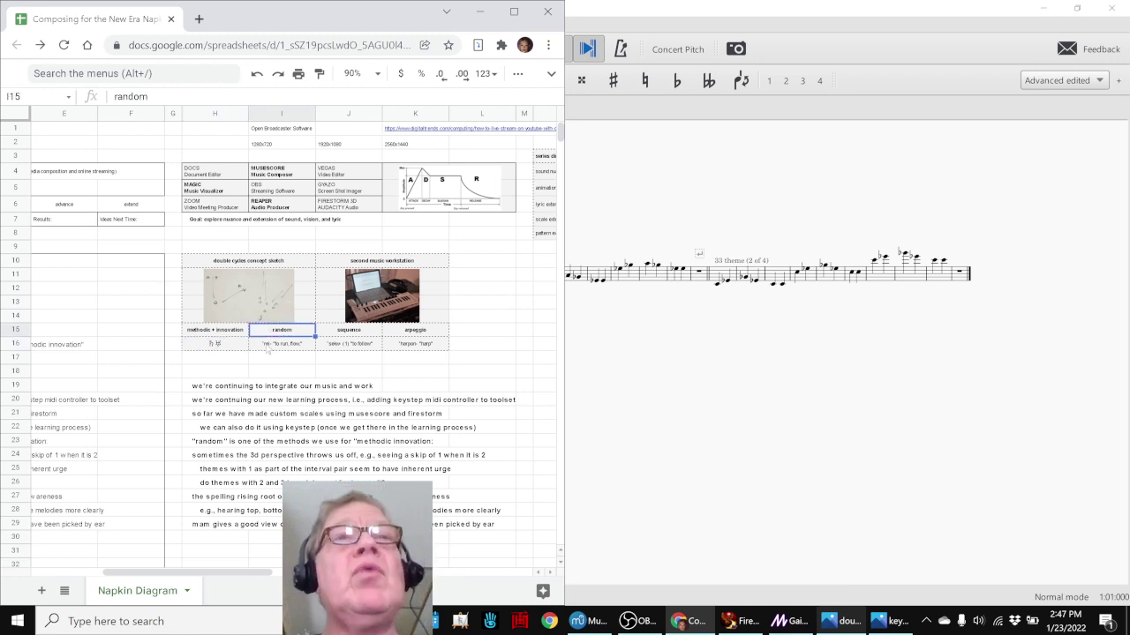
pyautogui.click(269, 348)
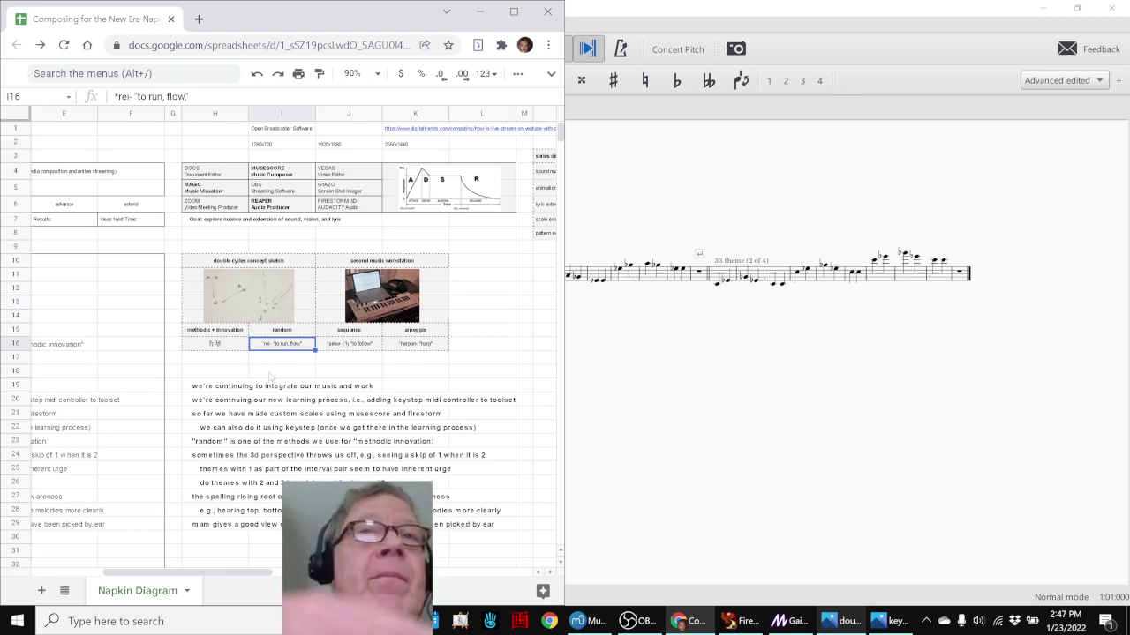
pyautogui.click(345, 350)
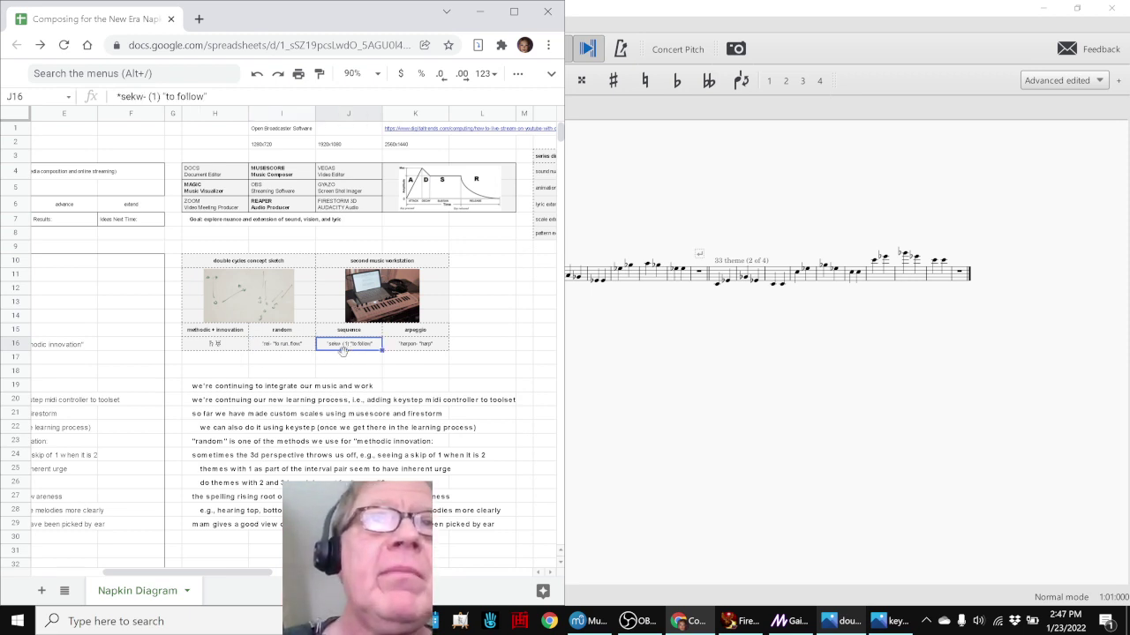
pyautogui.click(403, 349)
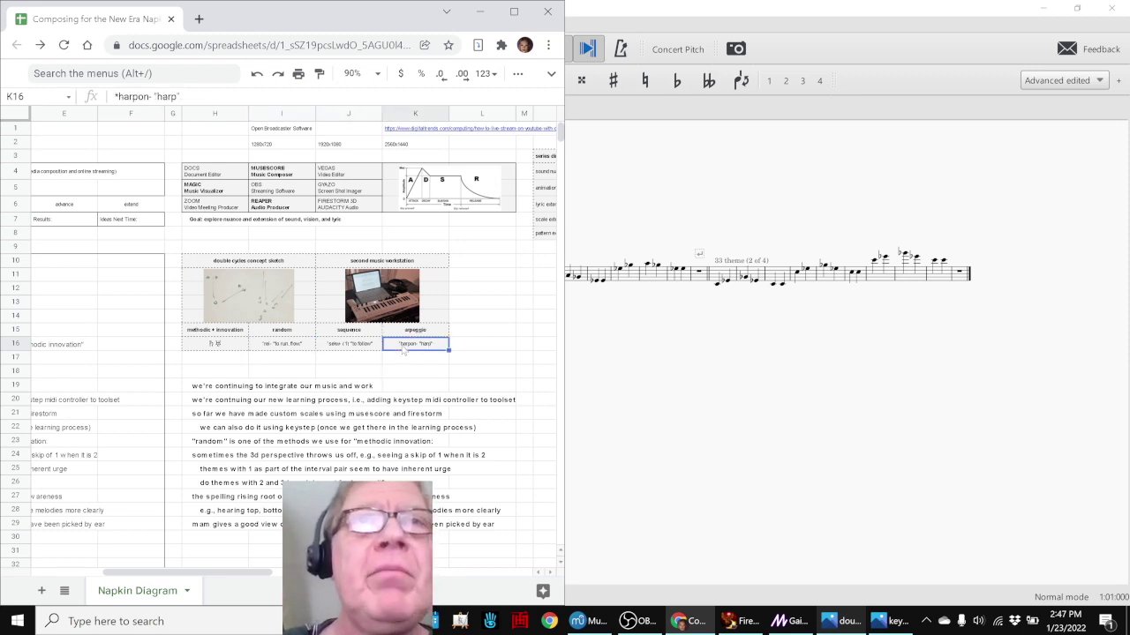
pyautogui.click(377, 346)
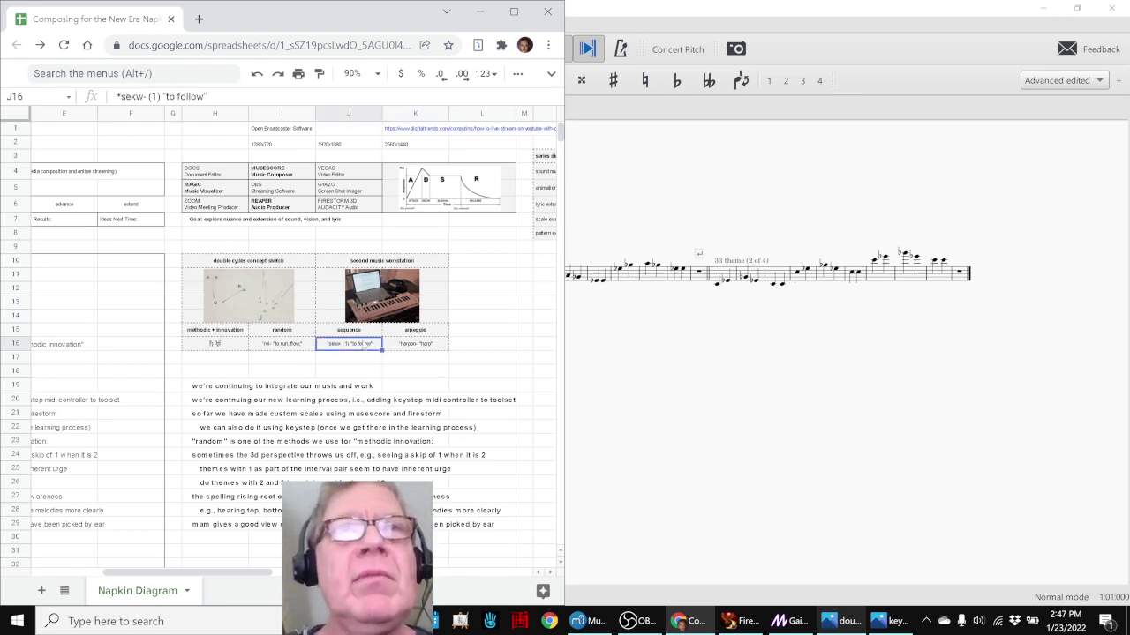
pyautogui.click(409, 345)
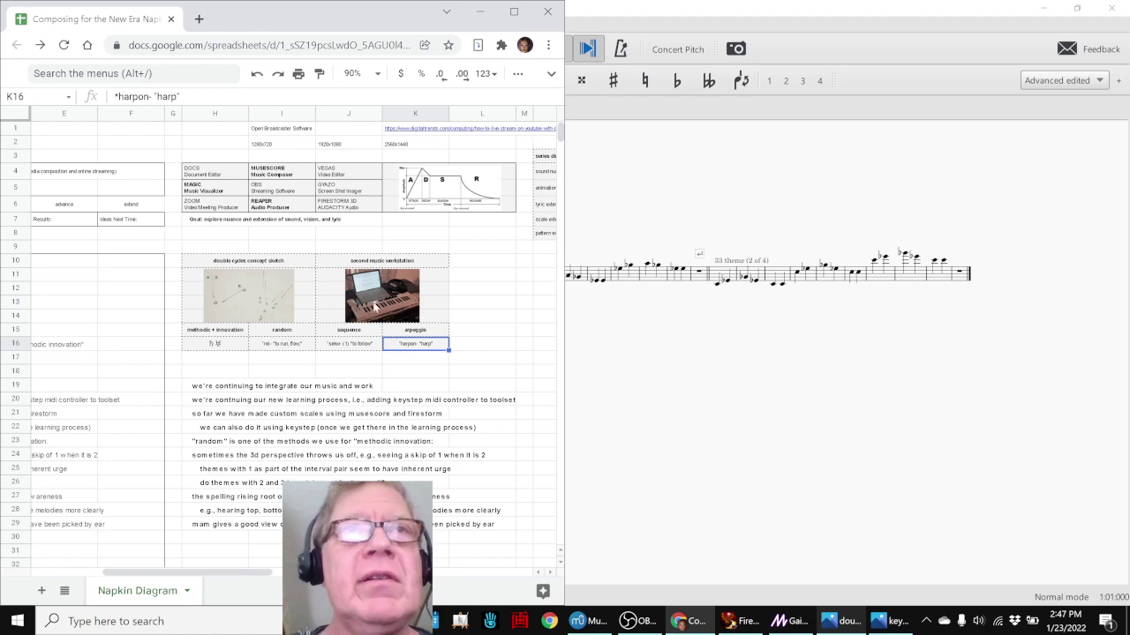
pyautogui.click(375, 302)
pyautogui.click(278, 416)
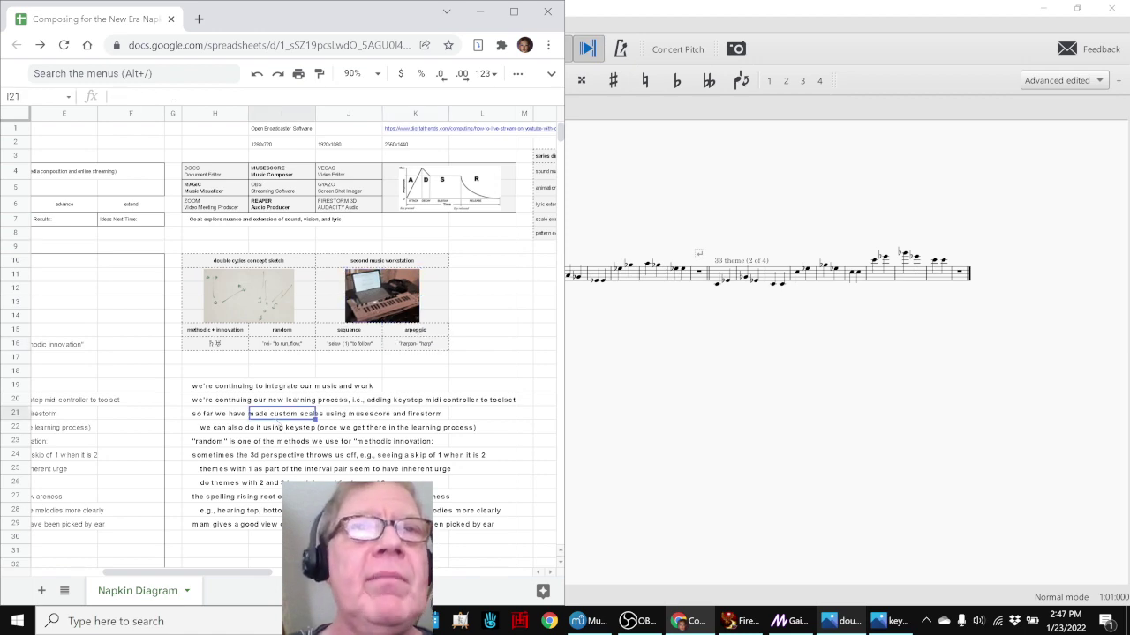
pyautogui.press('Left')
pyautogui.press('Home')
pyautogui.scroll(-5, 278, 426)
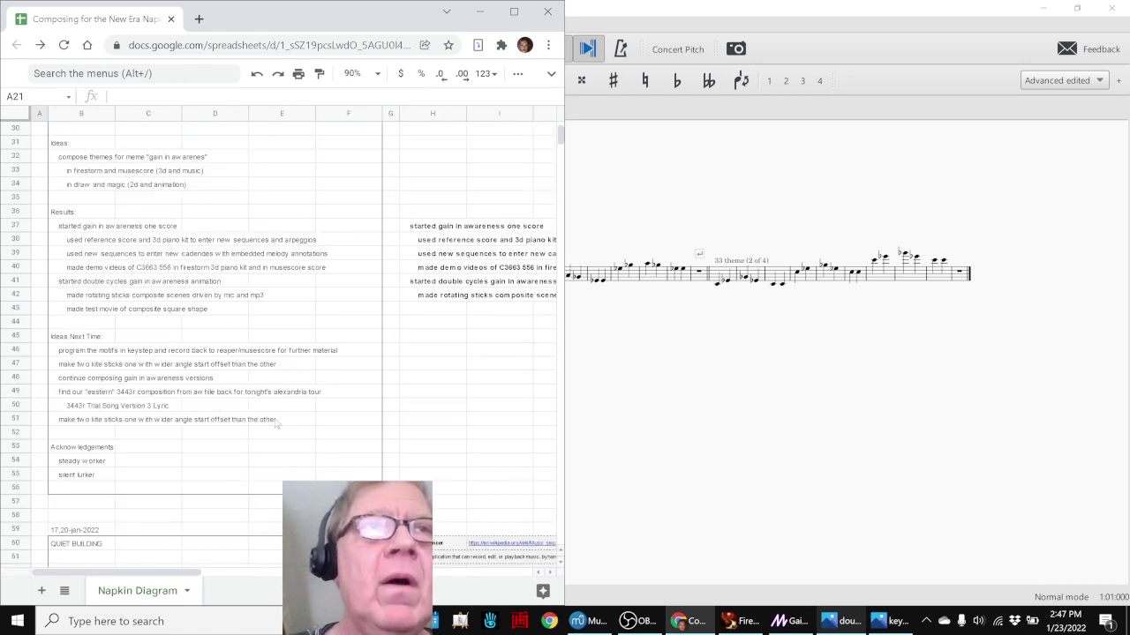
# - Review the Ideas Next Time entries, from kite sticks to the eastern 3443r composition idea
pyautogui.click(62, 354)
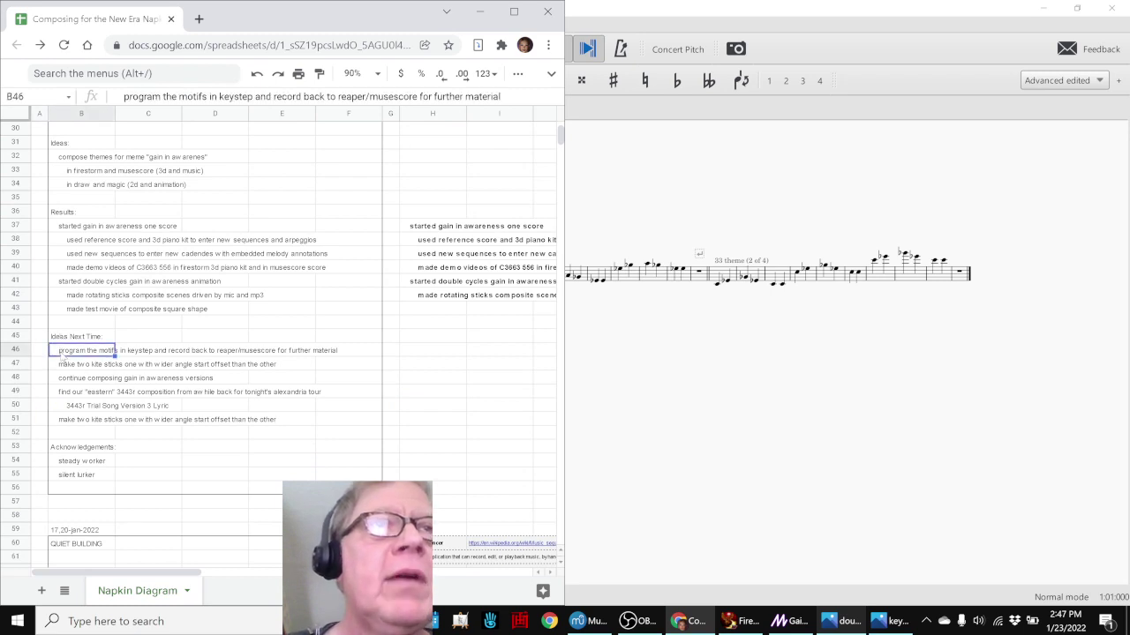
pyautogui.click(81, 368)
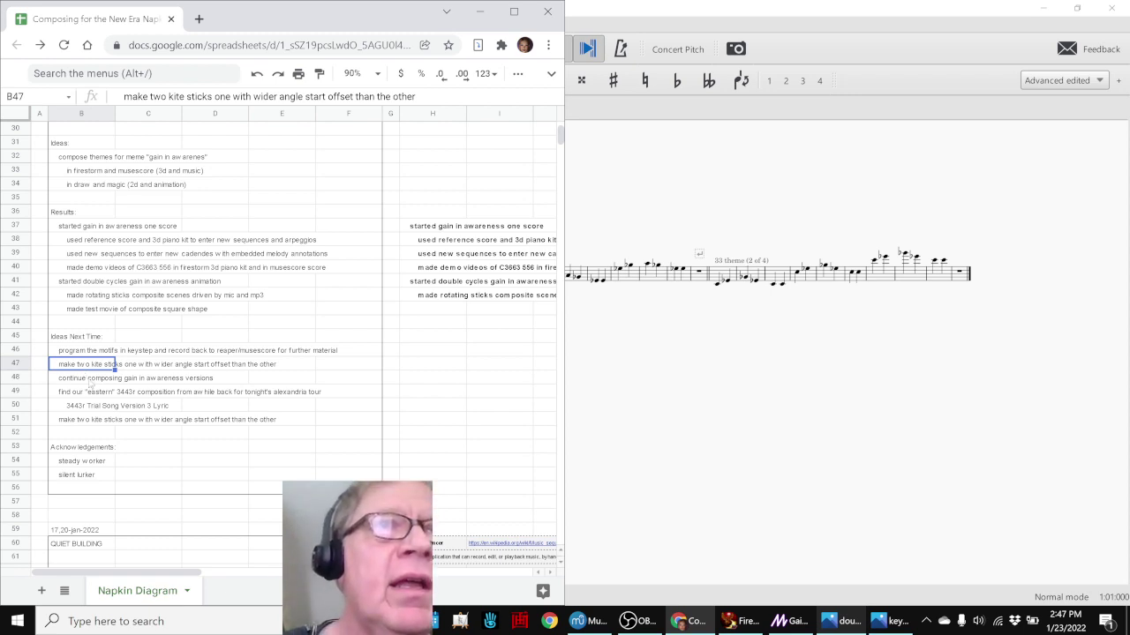
pyautogui.click(90, 381)
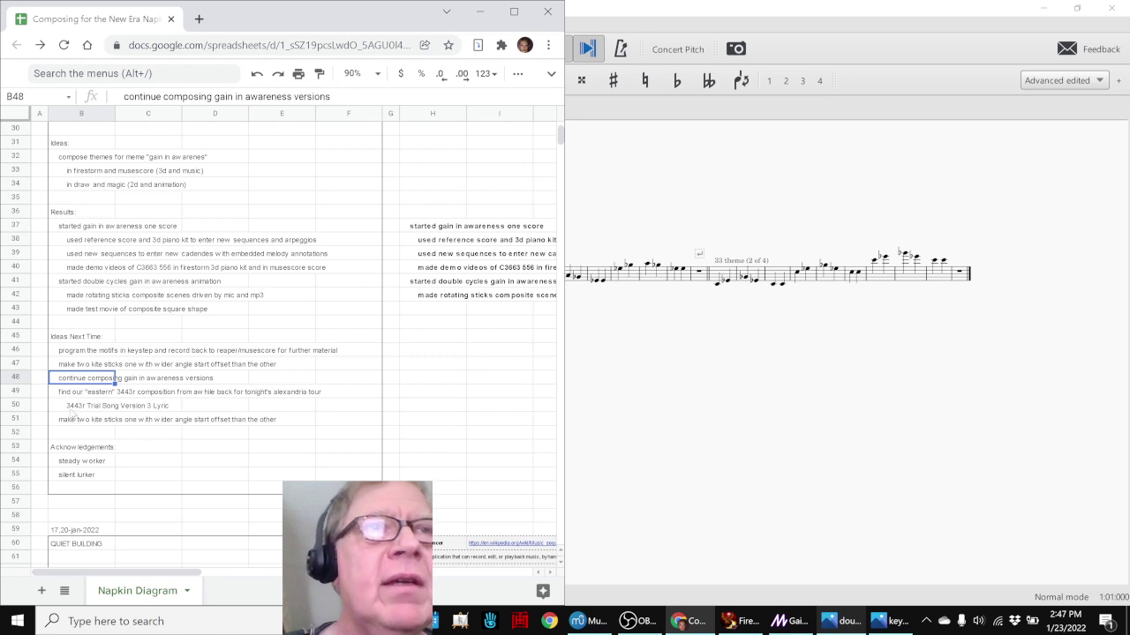
pyautogui.click(73, 407)
pyautogui.click(72, 396)
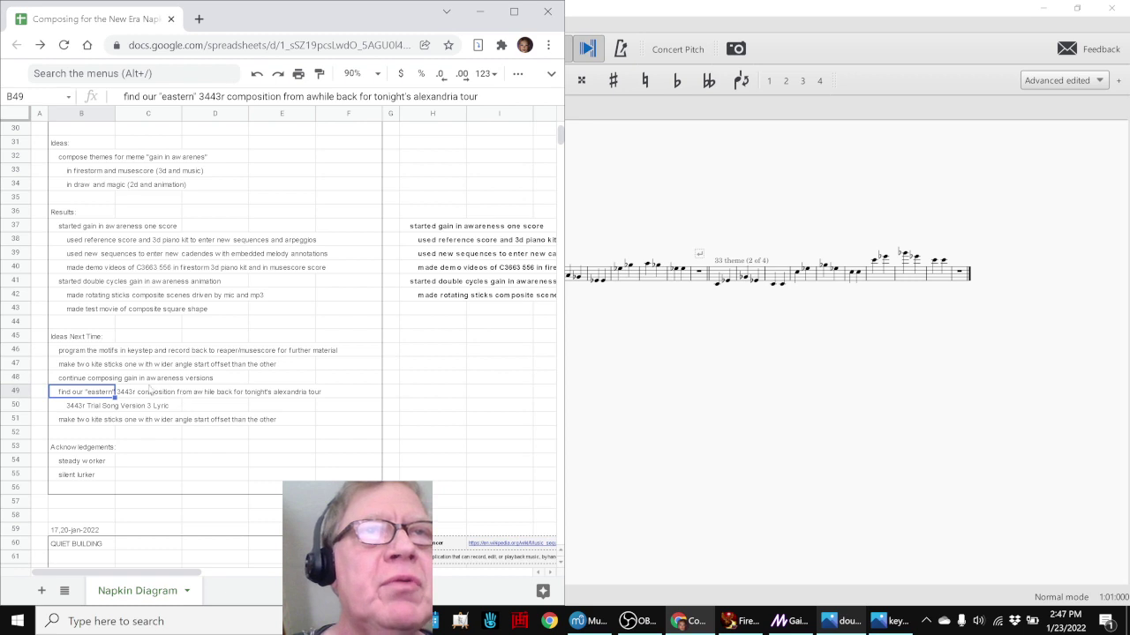
# - Clear the duplicate kite sticks text in B51, delete row 51, and return to OBS
pyautogui.click(88, 423)
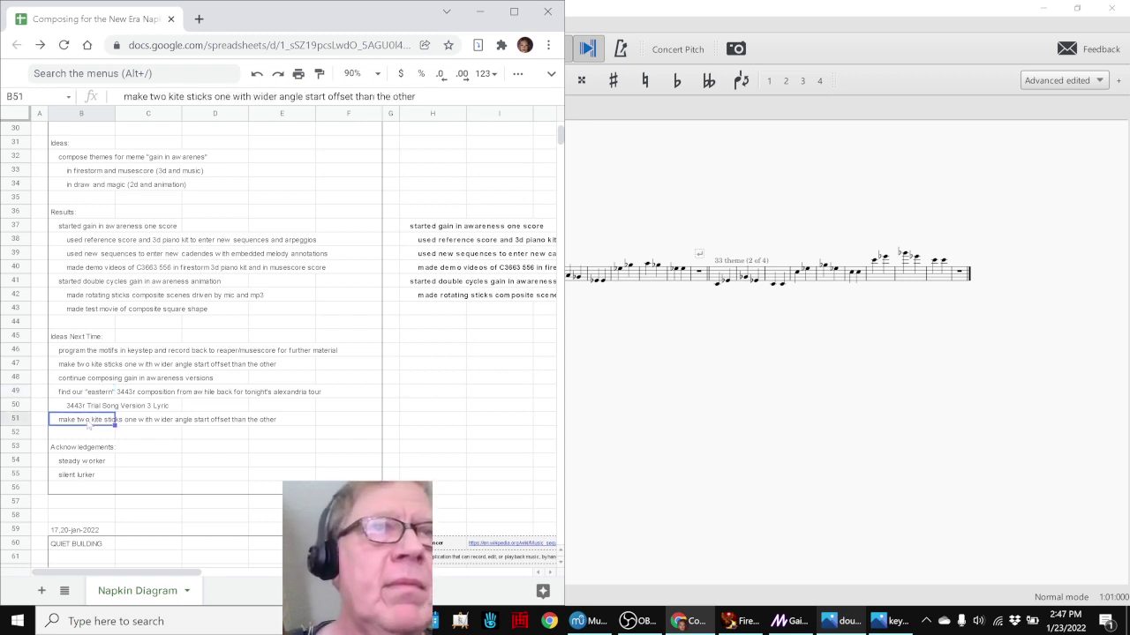
pyautogui.press('Delete')
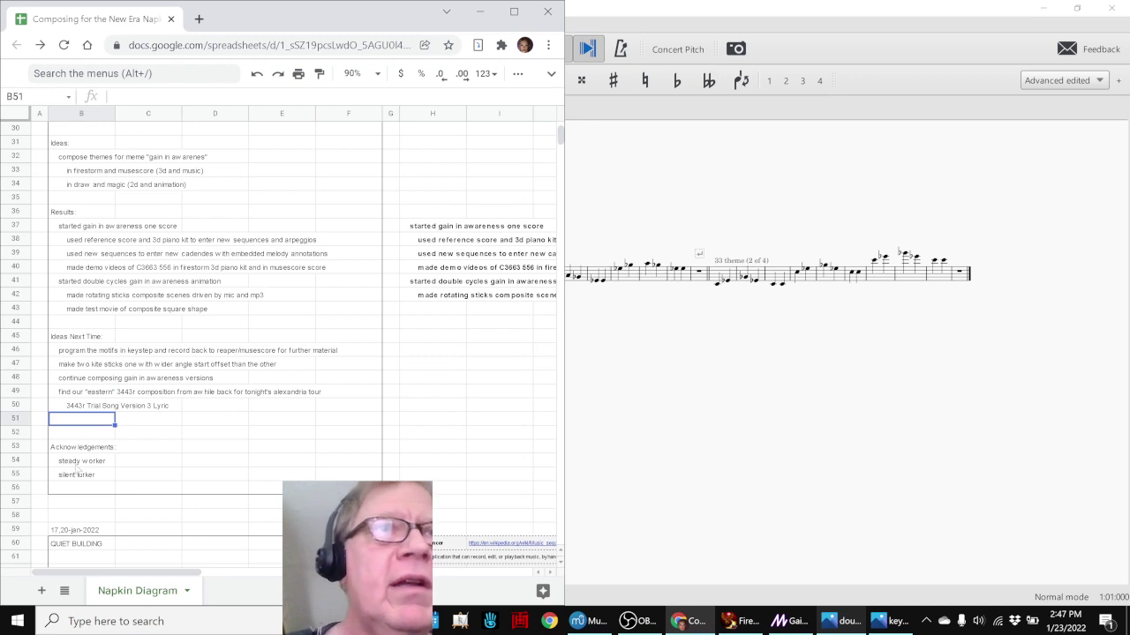
pyautogui.click(76, 466)
pyautogui.click(12, 419)
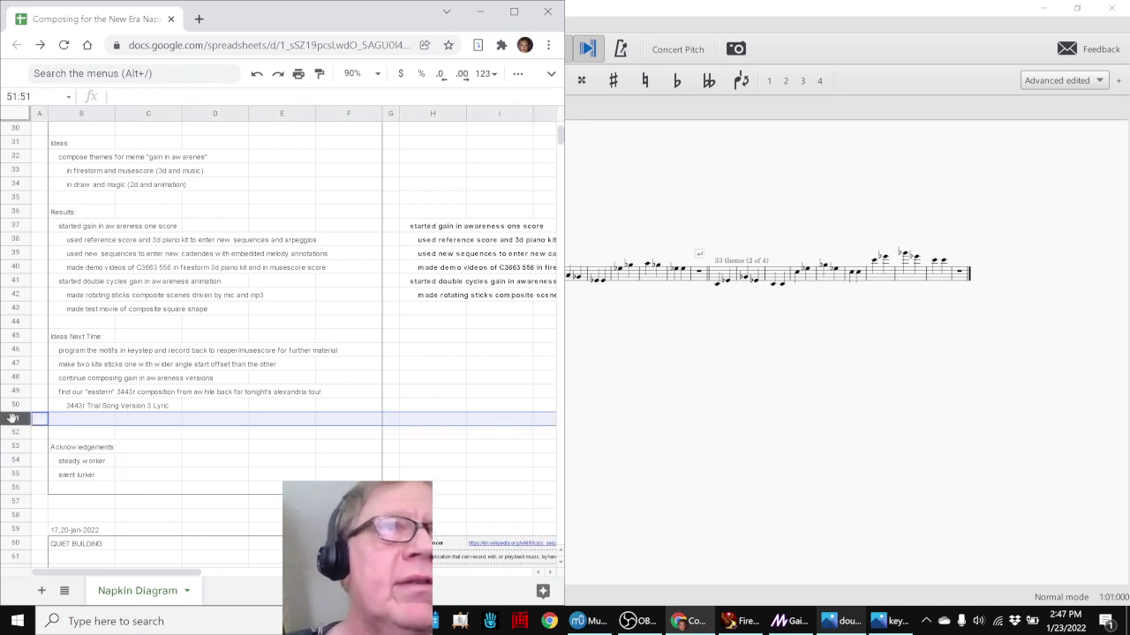
pyautogui.rightClick(12, 419)
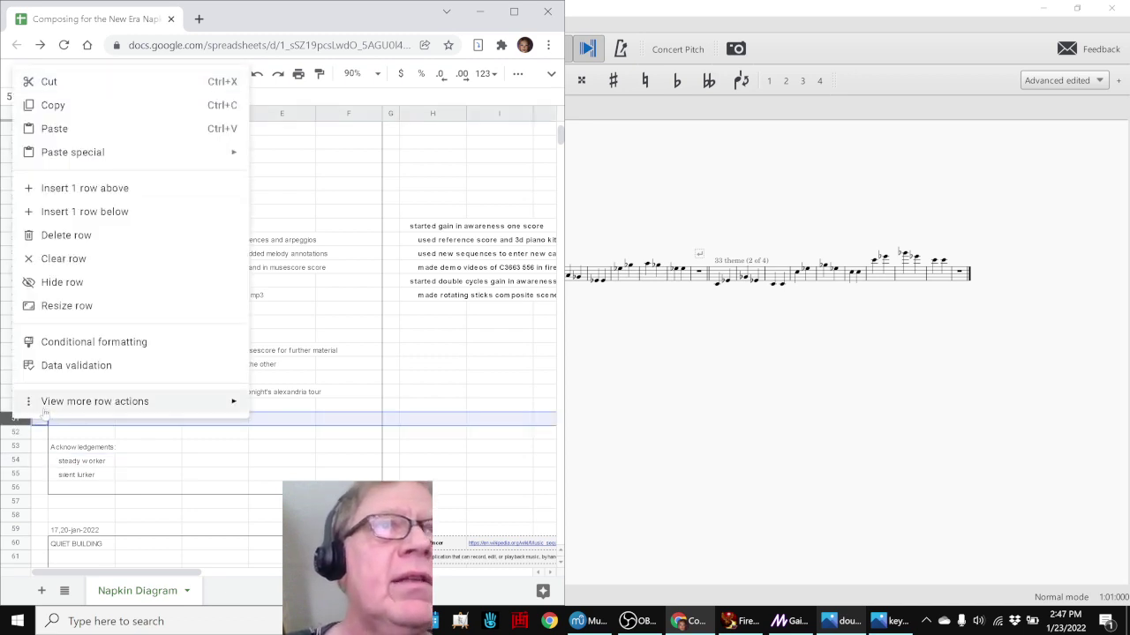
pyautogui.click(74, 244)
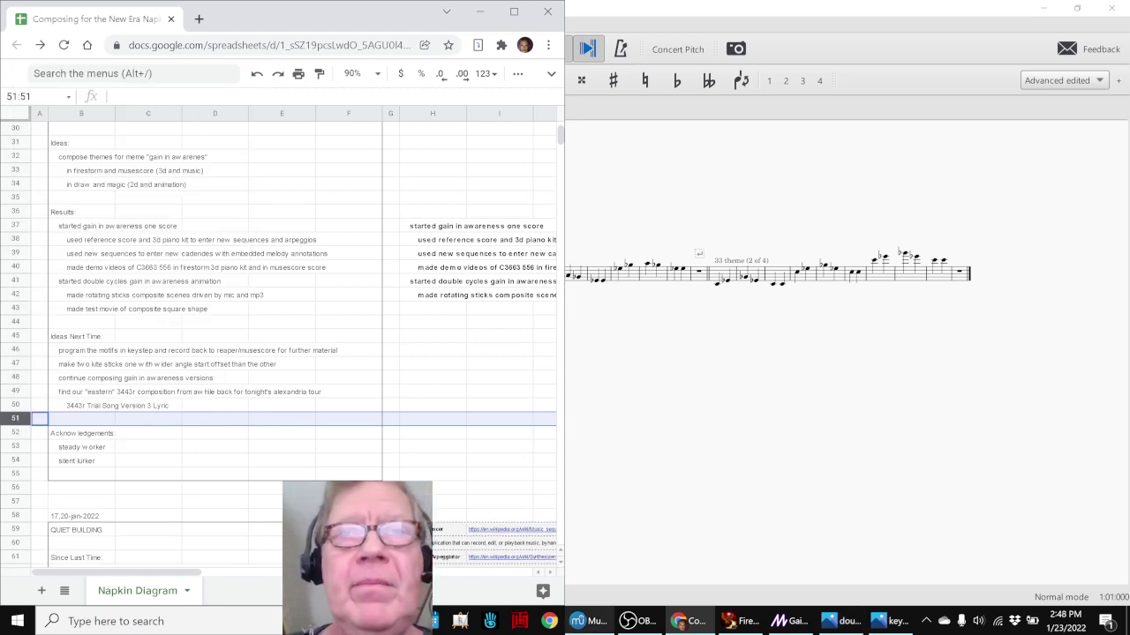
pyautogui.click(645, 623)
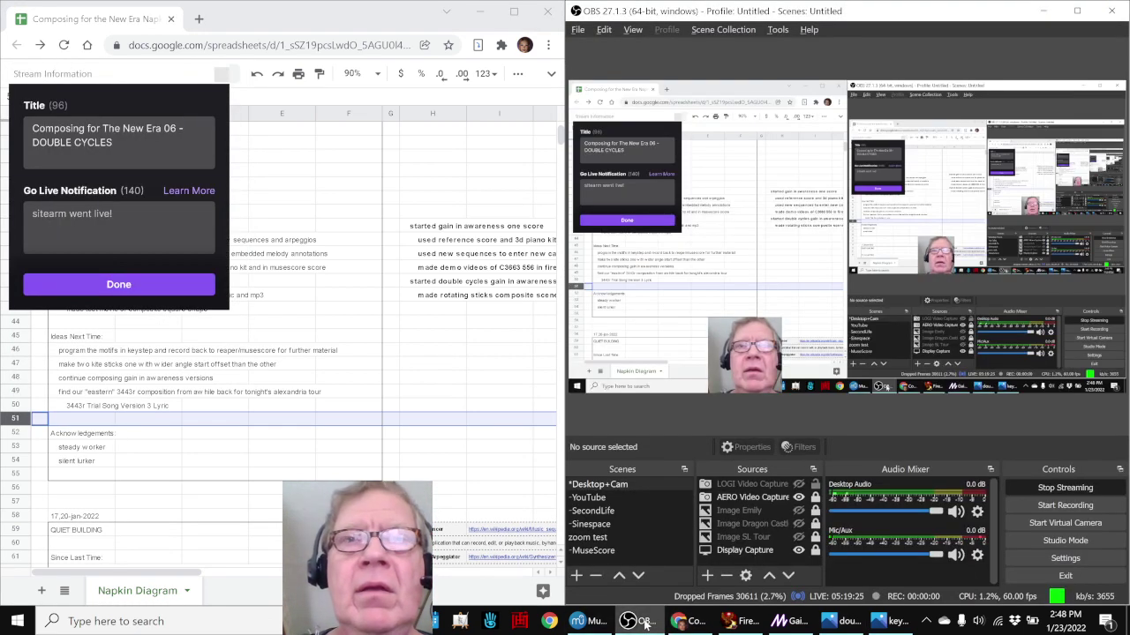